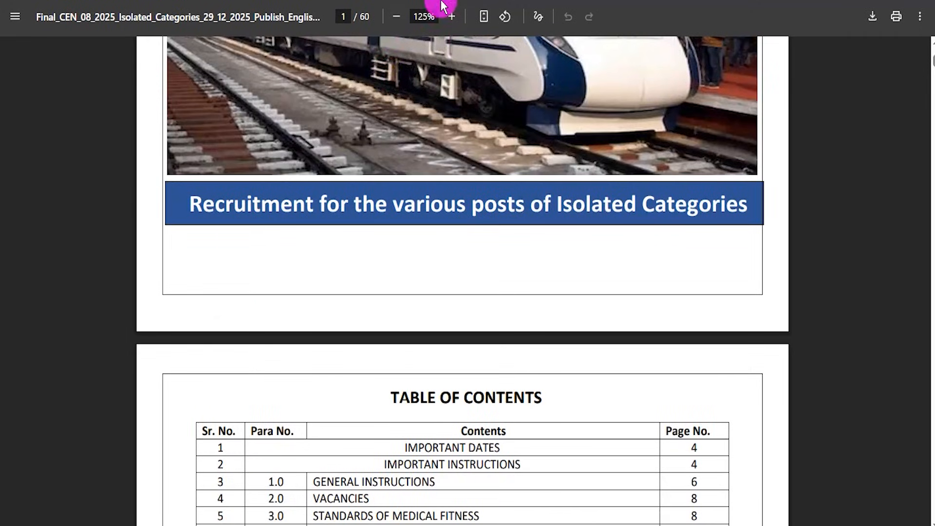
- Skim the cover page and table of contents of the Isolated Categories recruitment notification PDF
scroll(457, 229, up, 10)
scroll(456, 229, down, 10)
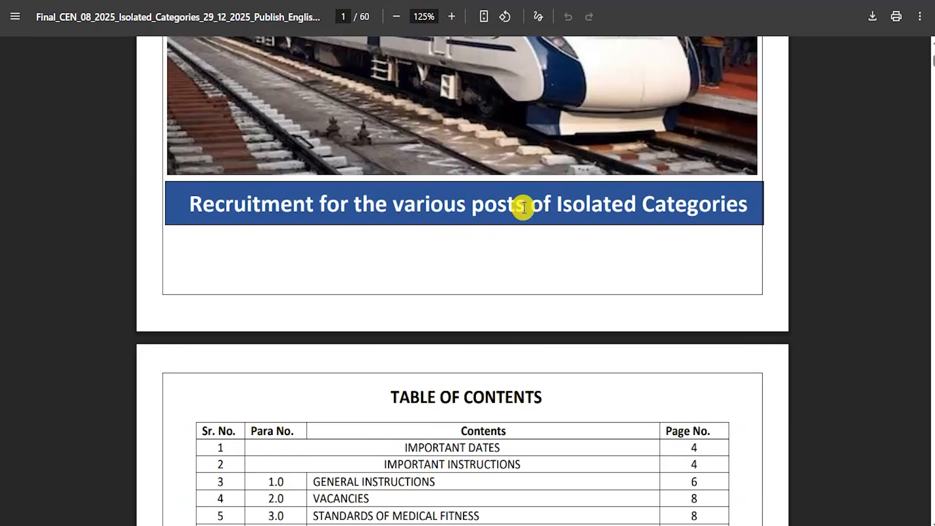
scroll(412, 323, down, 15)
scroll(415, 322, down, 8)
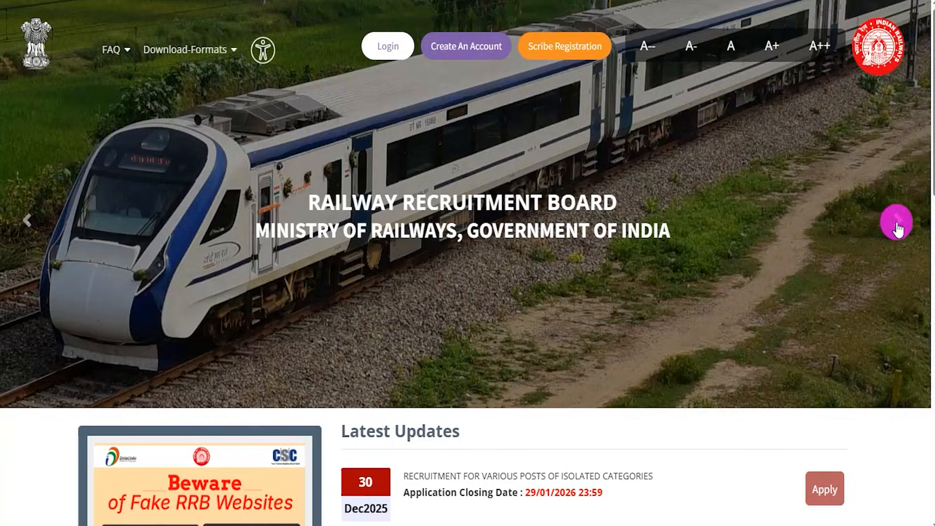
- Switch to the Railway Recruitment Board application site and browse through its homepage banner images
click(898, 227)
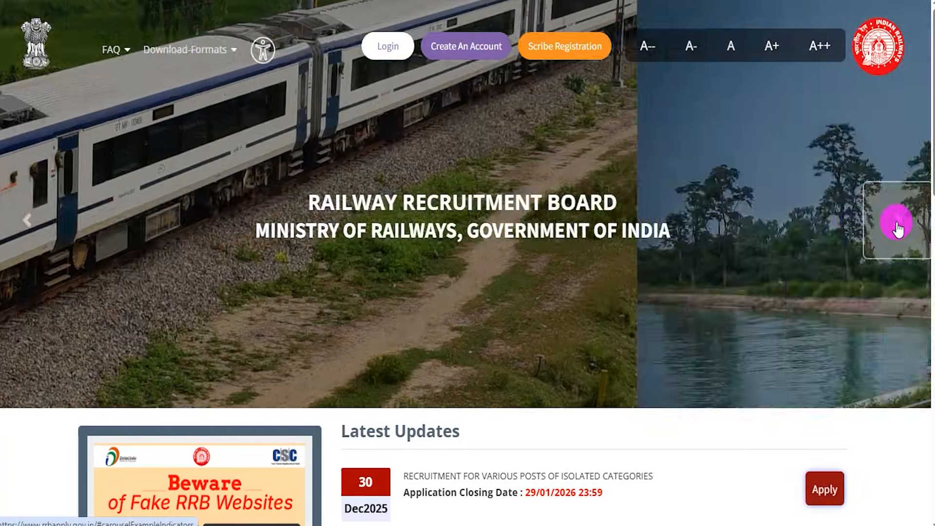
click(897, 226)
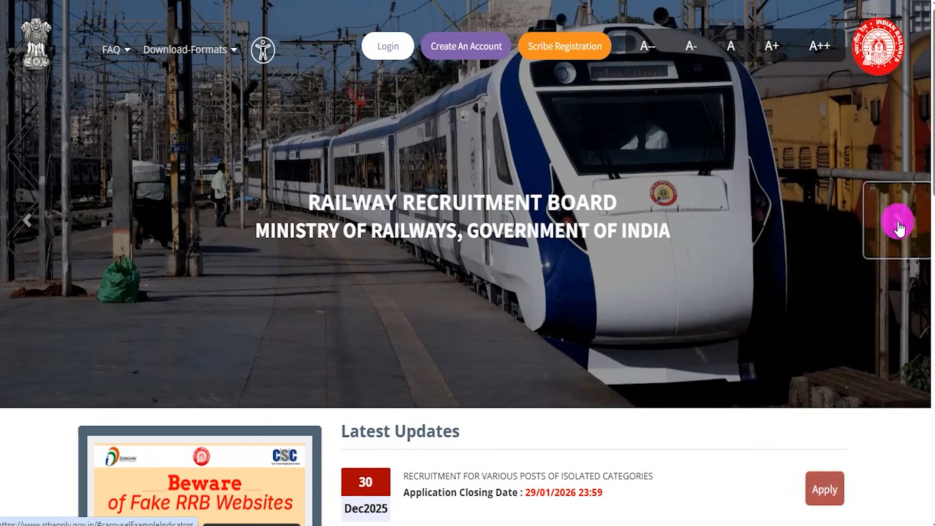
click(898, 227)
click(897, 226)
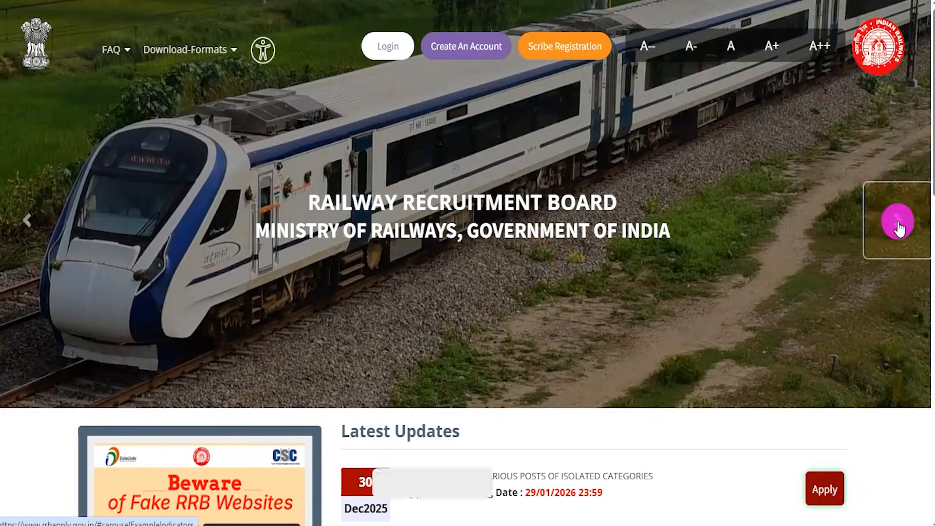
click(897, 226)
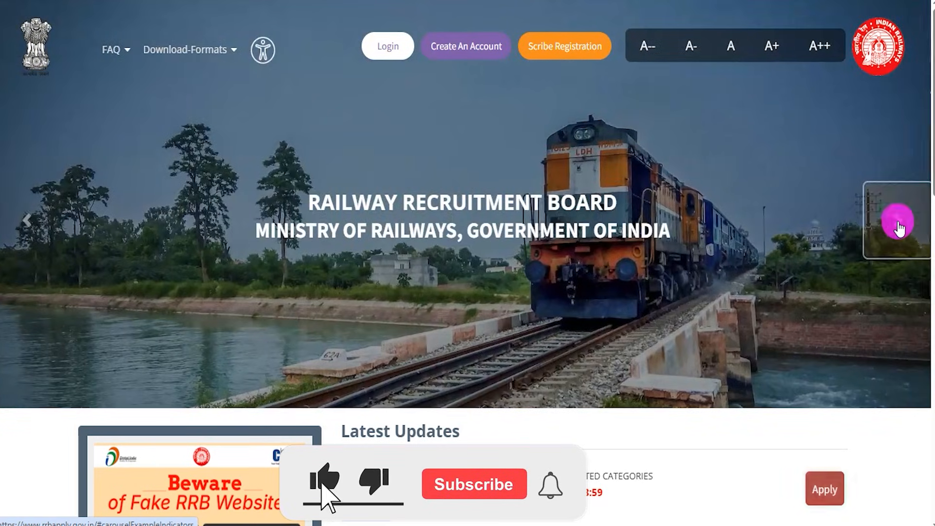
click(898, 226)
click(897, 226)
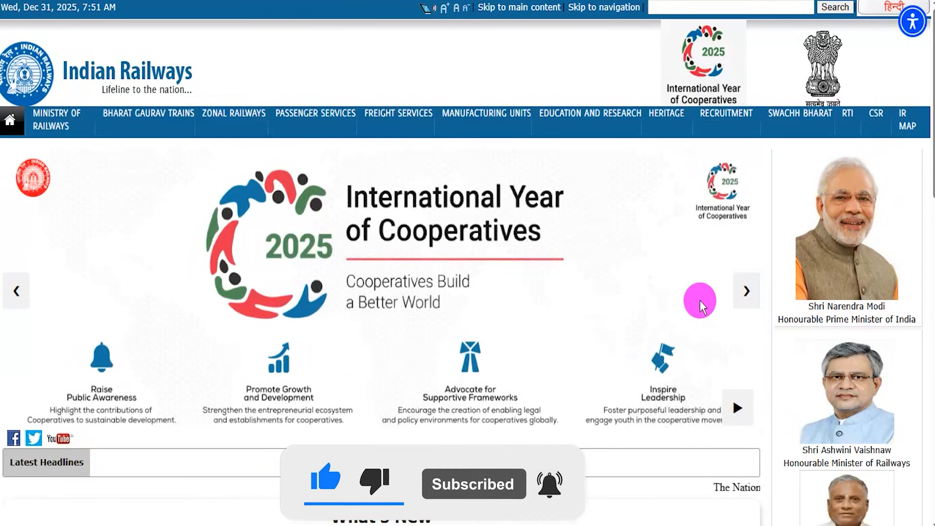
- Switch to the Indian Railways website and browse through the slides of its homepage banner
click(747, 291)
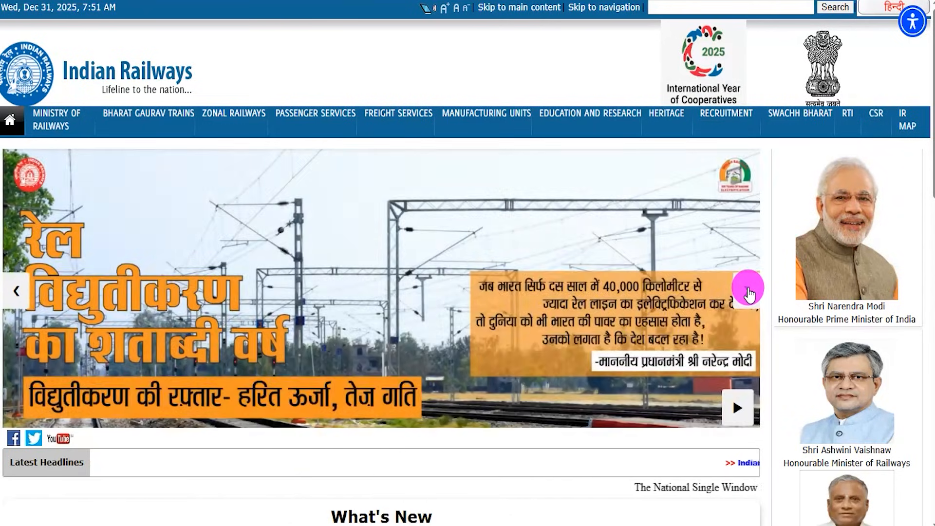
click(747, 291)
click(747, 291)
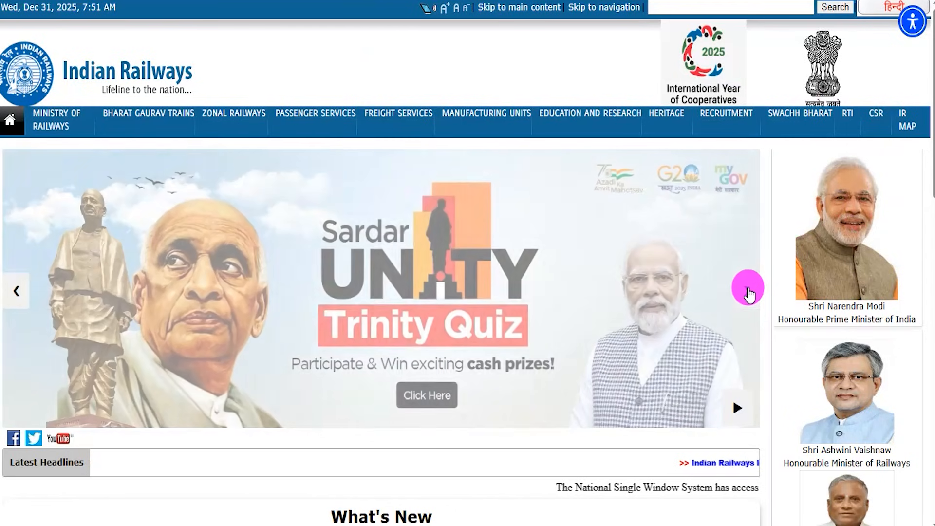
click(748, 291)
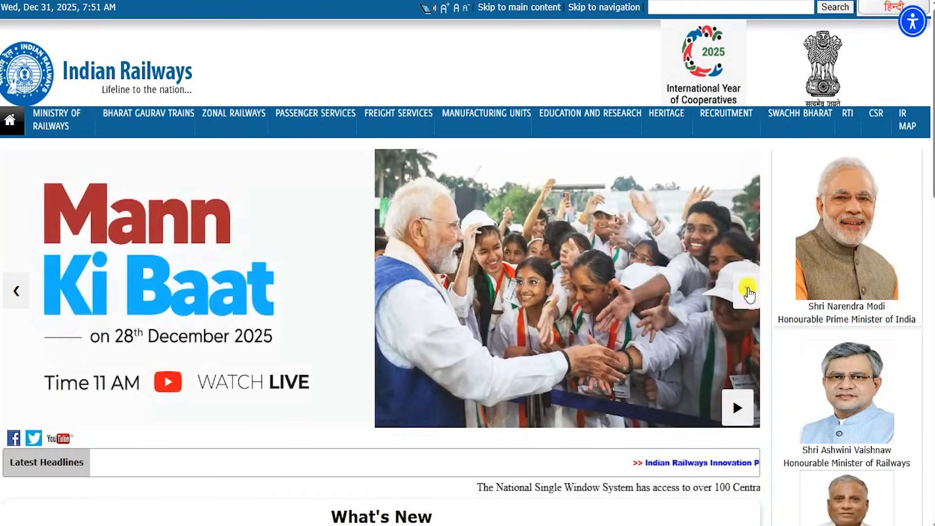
click(748, 291)
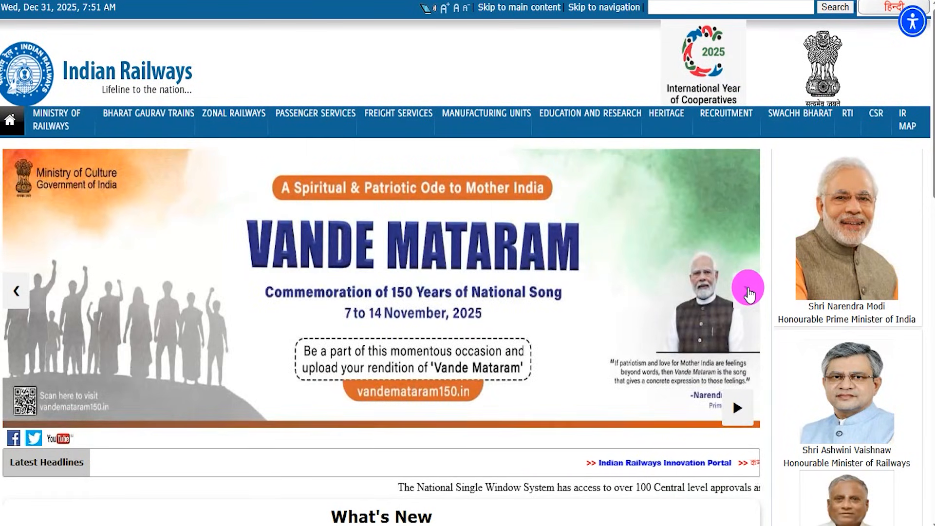
click(748, 291)
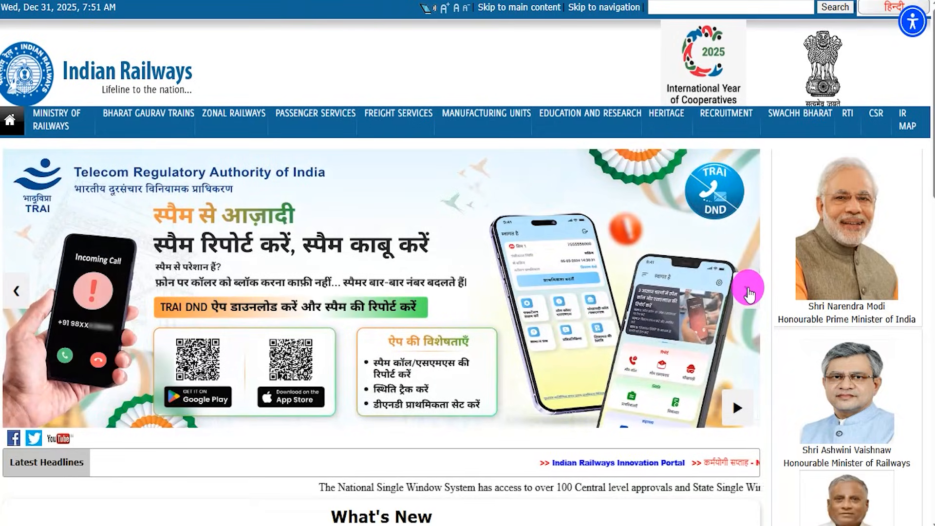
click(748, 291)
click(748, 291)
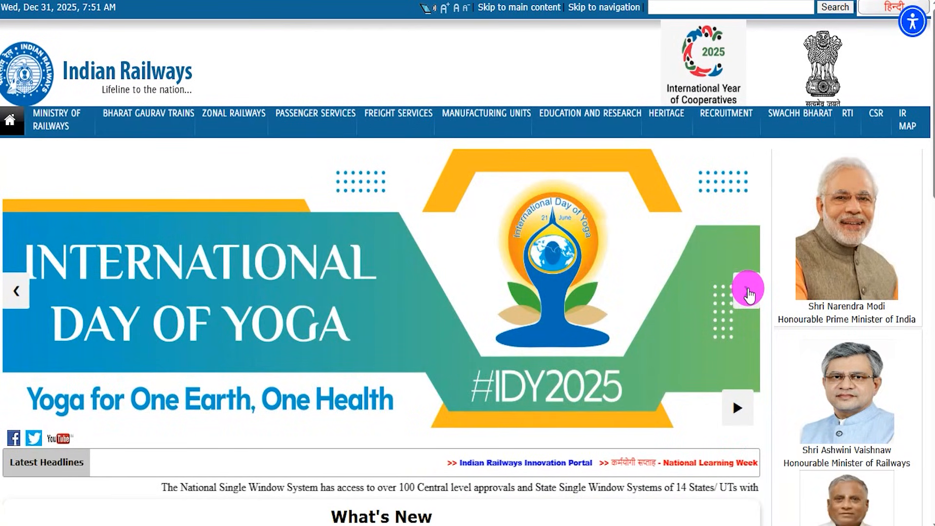
click(747, 291)
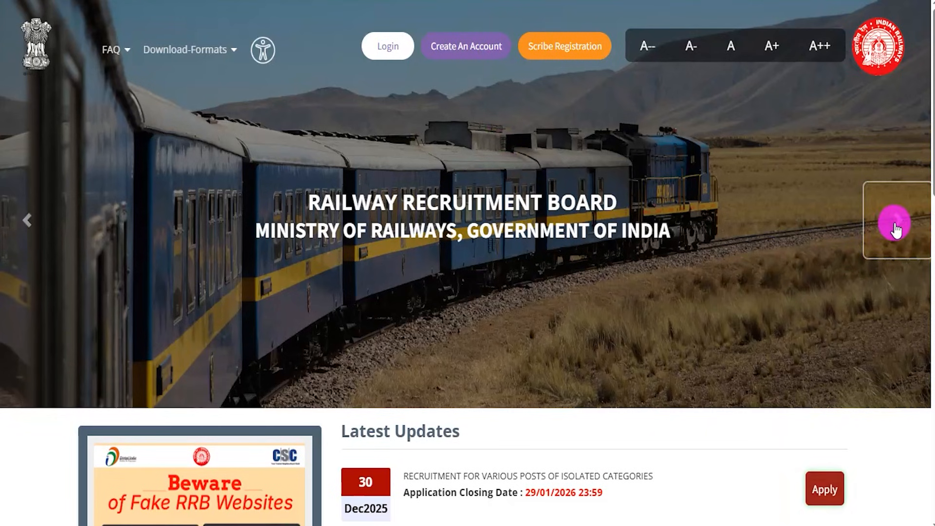
- Return to the Railway Recruitment Board application site and browse its homepage banner images again
click(895, 227)
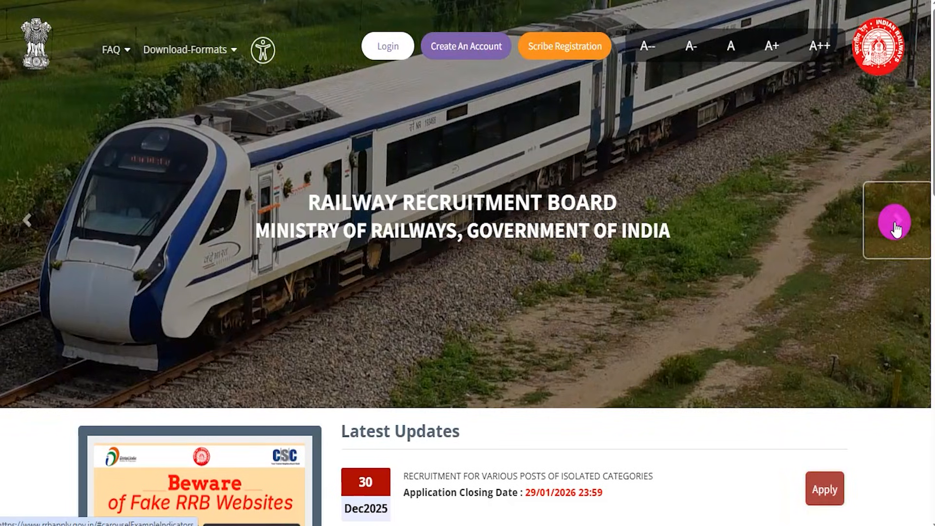
click(895, 226)
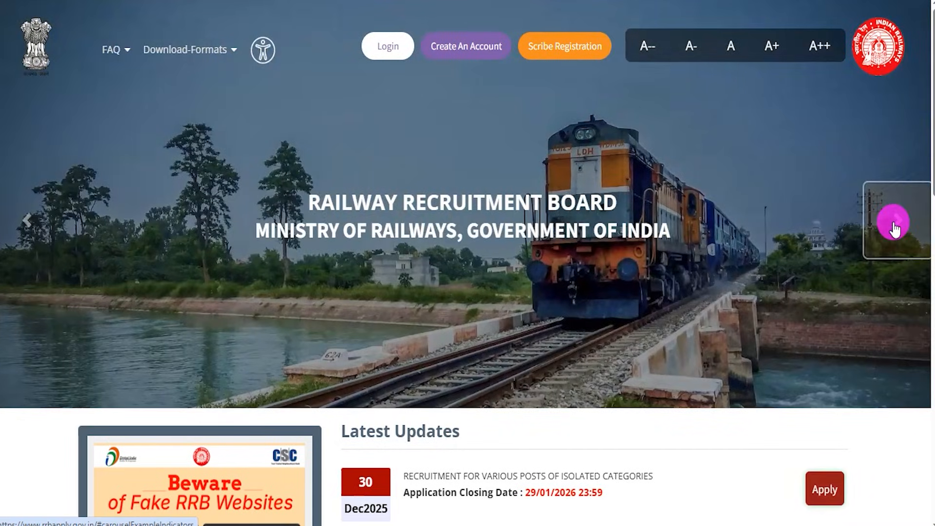
click(895, 227)
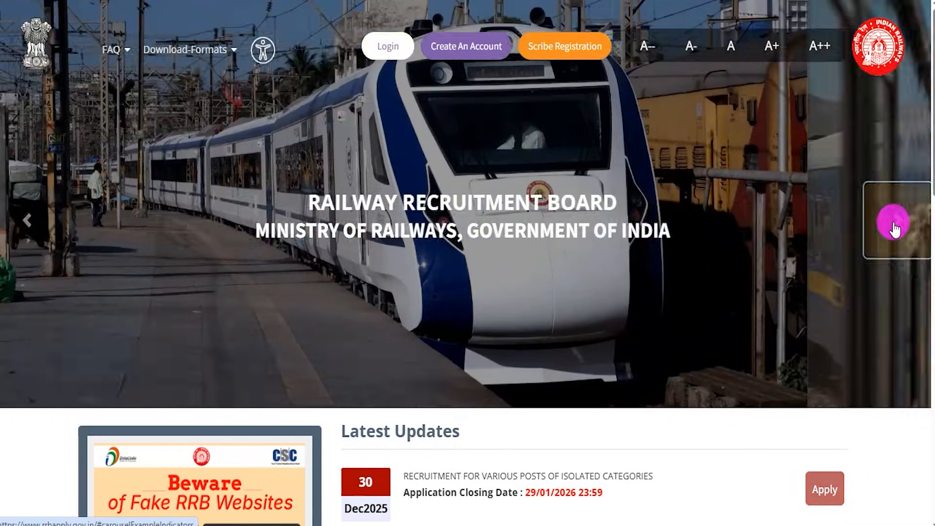
click(895, 226)
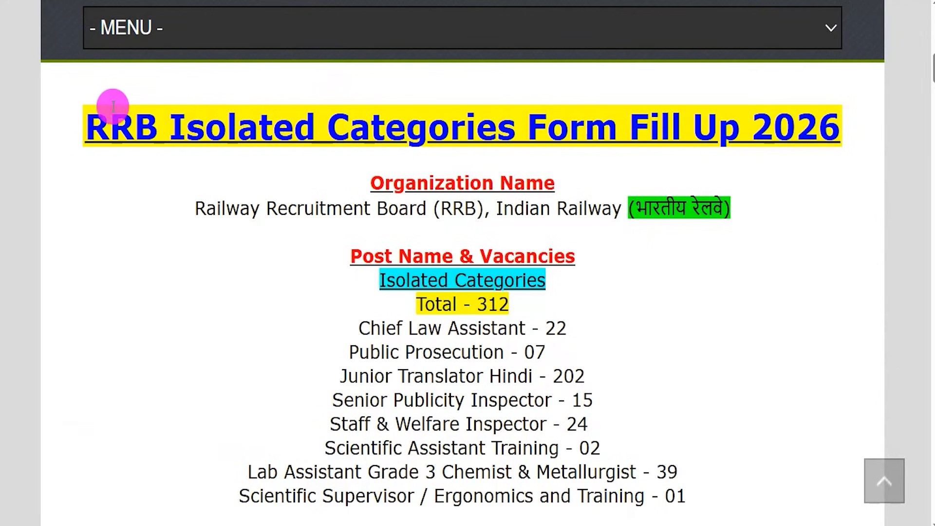
- On the RRB Isolated Categories Form Fill Up 2026 page, highlight the title, organization name, category and total vacancies while reading
drag(112, 106, 814, 143)
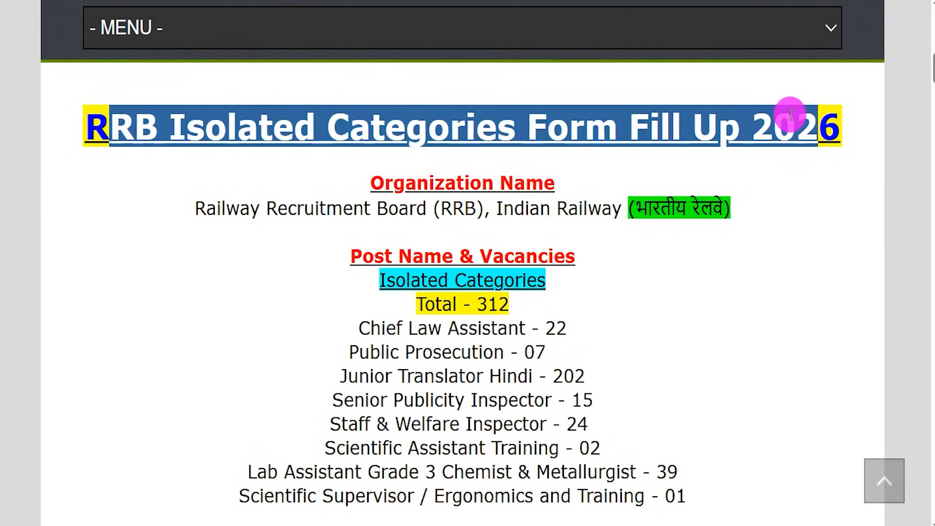
drag(205, 208, 671, 206)
drag(380, 279, 520, 281)
drag(477, 304, 491, 301)
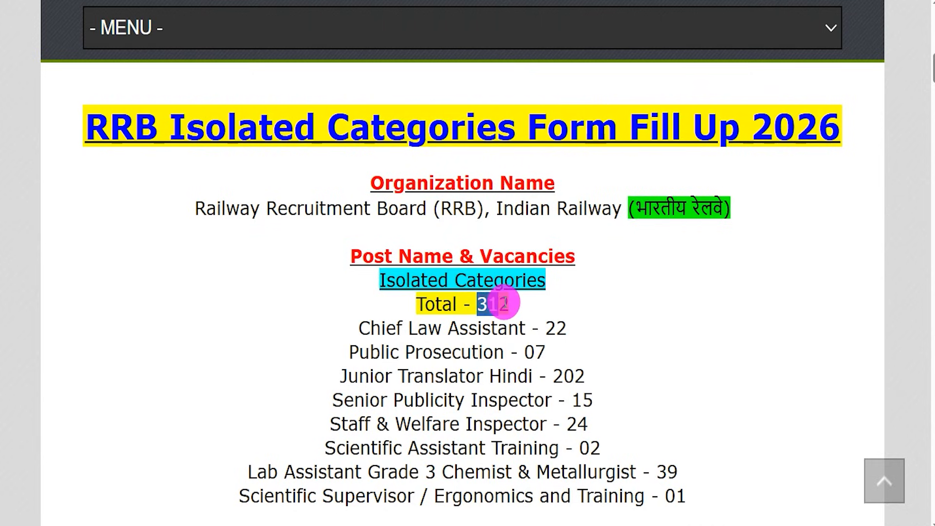
- Read through the post-wise vacancy list, highlighting each post from Chief Law Assistant to Scientific Supervisor / Ergonomics and Training
scroll(505, 299, down, 1)
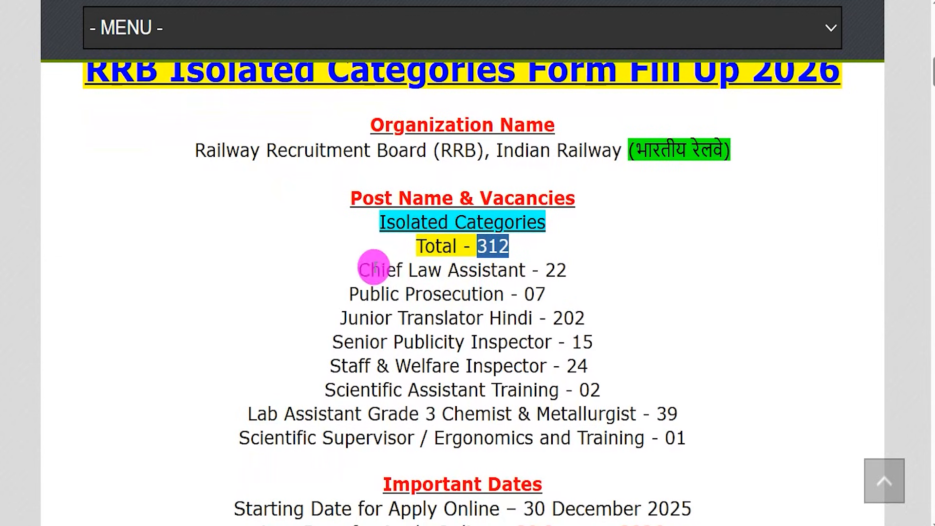
drag(371, 268, 468, 268)
drag(370, 294, 471, 292)
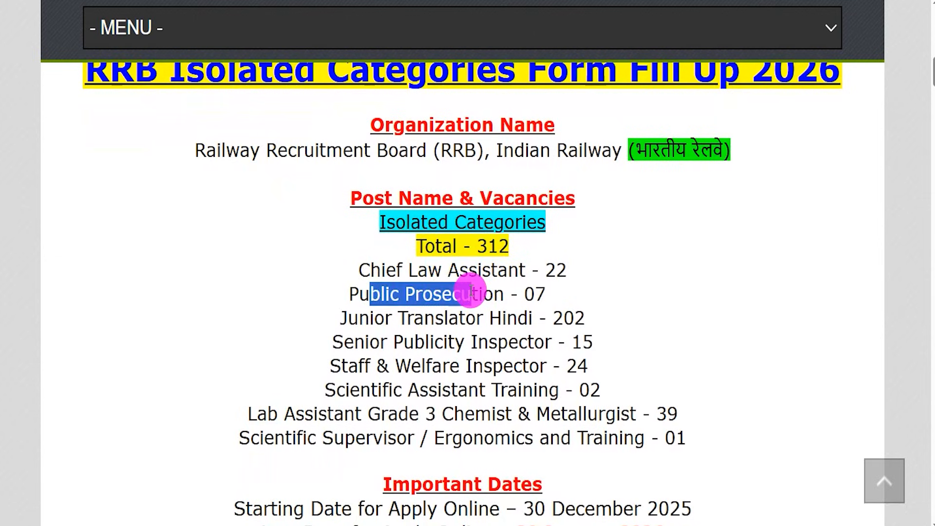
drag(361, 318, 499, 319)
drag(354, 342, 504, 342)
drag(348, 365, 489, 363)
drag(350, 388, 512, 384)
drag(327, 413, 451, 409)
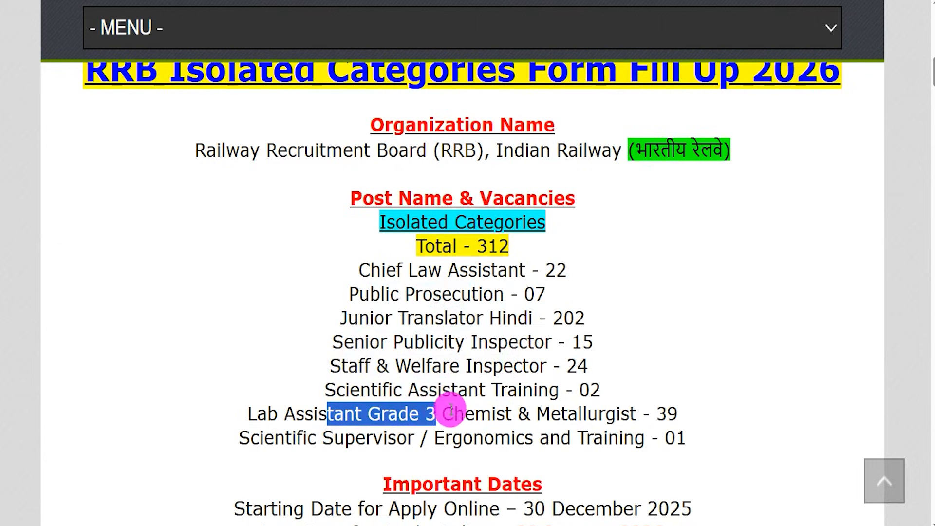
drag(335, 435, 586, 441)
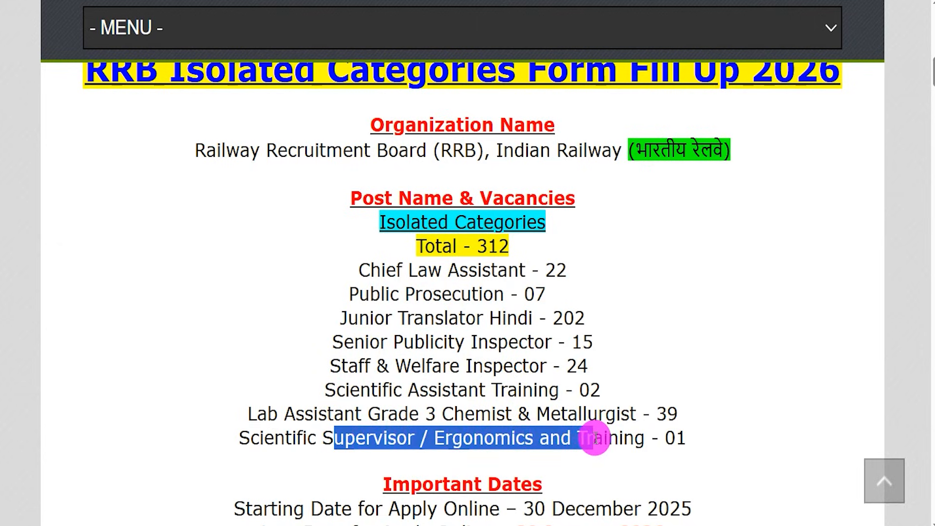
drag(579, 391, 593, 390)
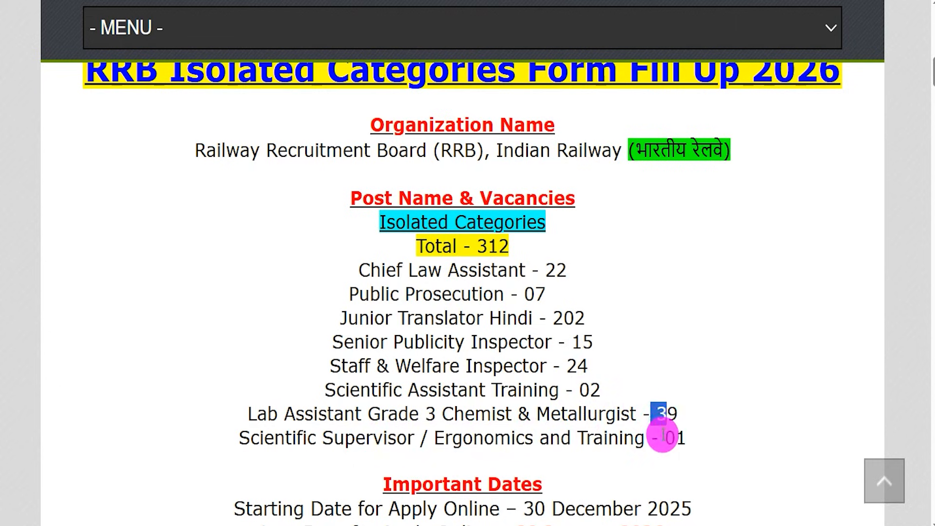
drag(662, 437, 675, 437)
- Highlight the application start and end, fee payment and correction dates under Important Dates, plus the pay scale figures
scroll(587, 418, down, 3)
drag(523, 393, 687, 393)
drag(523, 413, 646, 418)
scroll(652, 417, down, 3)
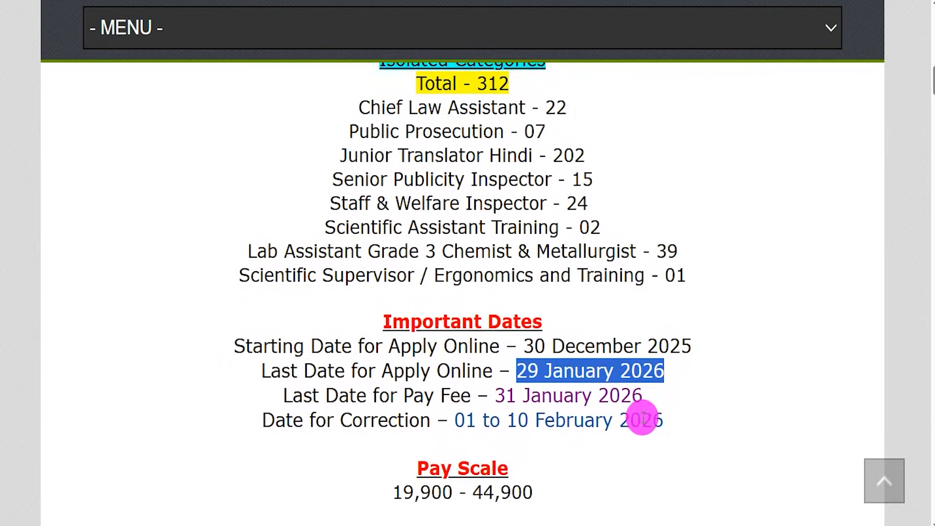
drag(495, 326, 619, 325)
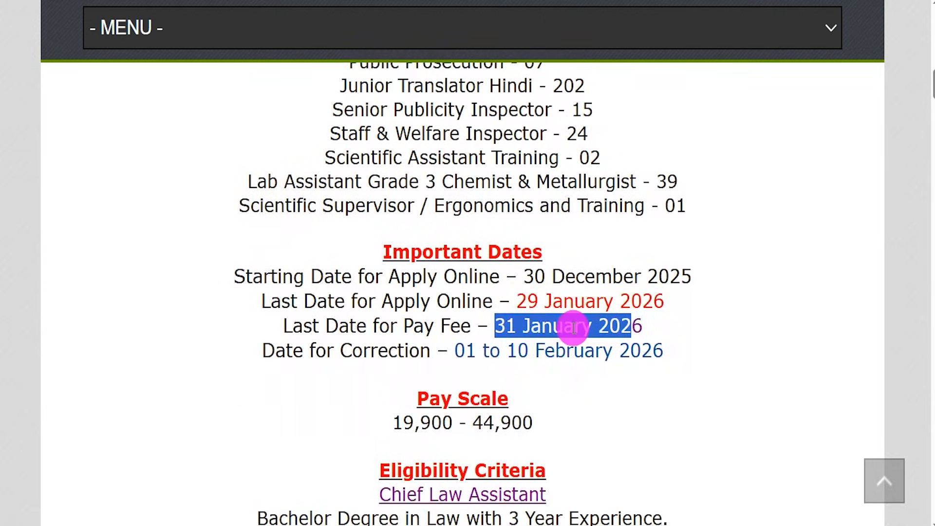
drag(466, 350, 610, 351)
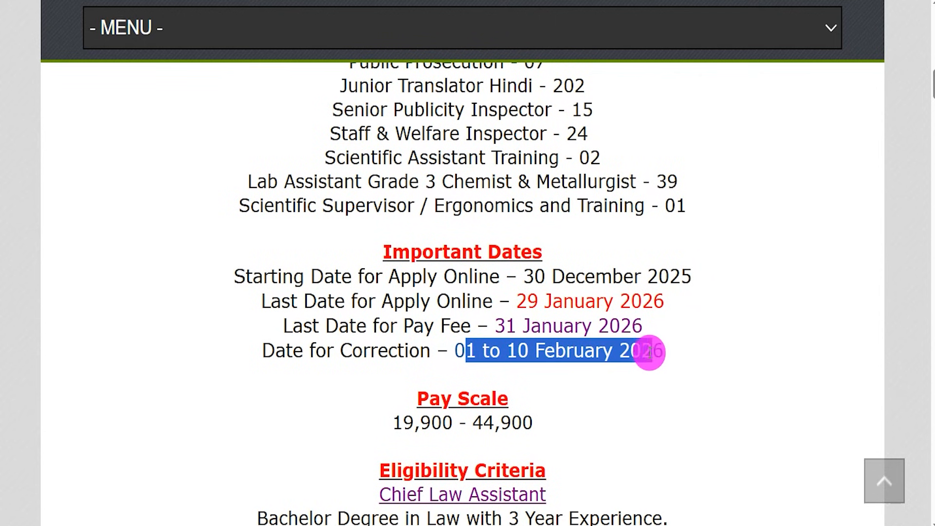
drag(403, 419, 530, 421)
- Review the Eligibility Criteria section, highlighting its heading and the Chief Law Assistant, Public Prosecution and Junior Translator Hindi posts
scroll(529, 413, down, 3)
scroll(524, 407, down, 5)
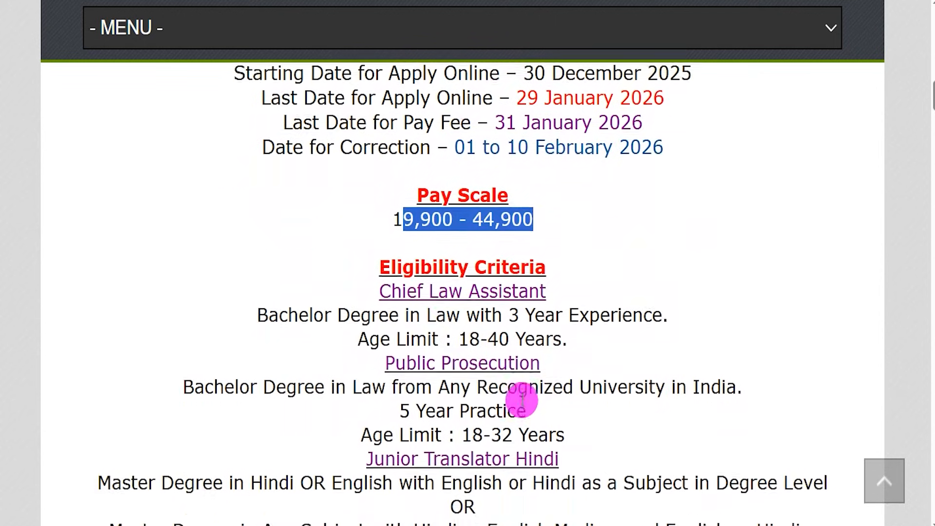
drag(393, 180, 497, 176)
scroll(480, 188, down, 1)
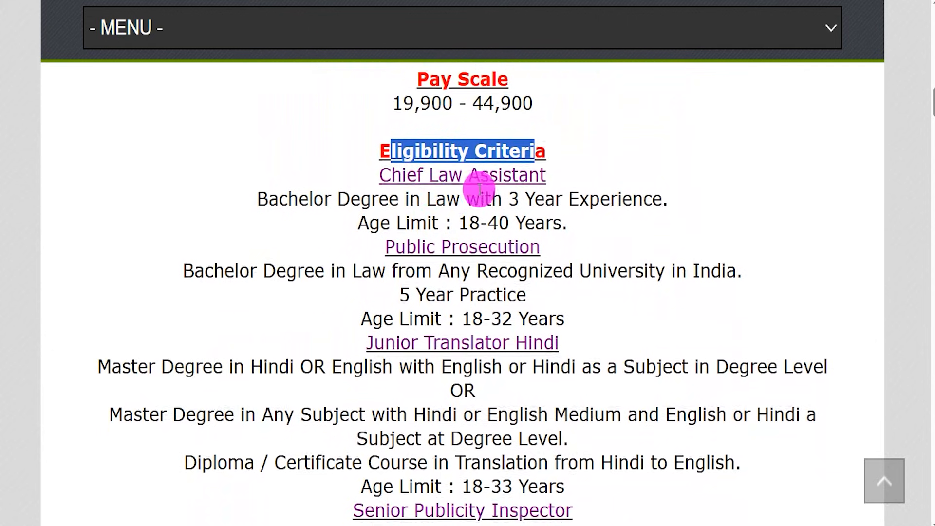
drag(403, 146, 485, 146)
drag(412, 218, 492, 217)
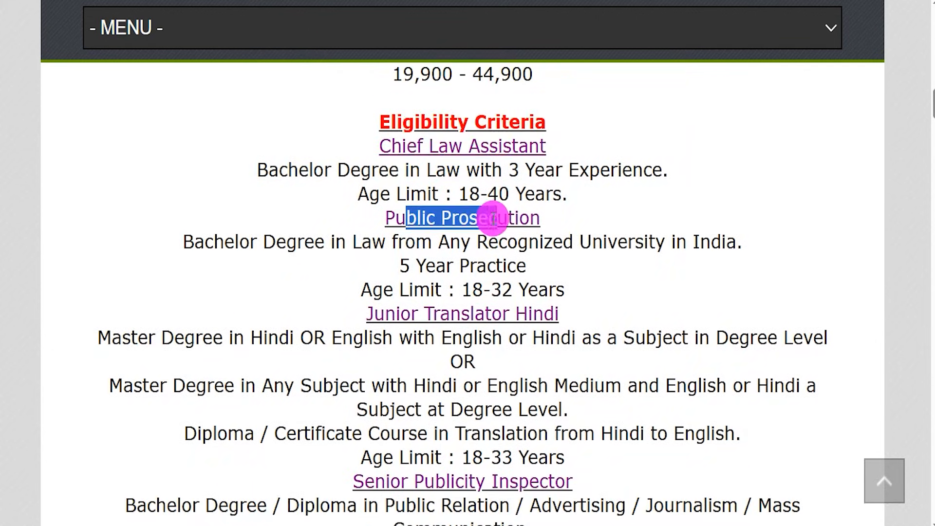
drag(413, 313, 481, 312)
scroll(443, 355, down, 2)
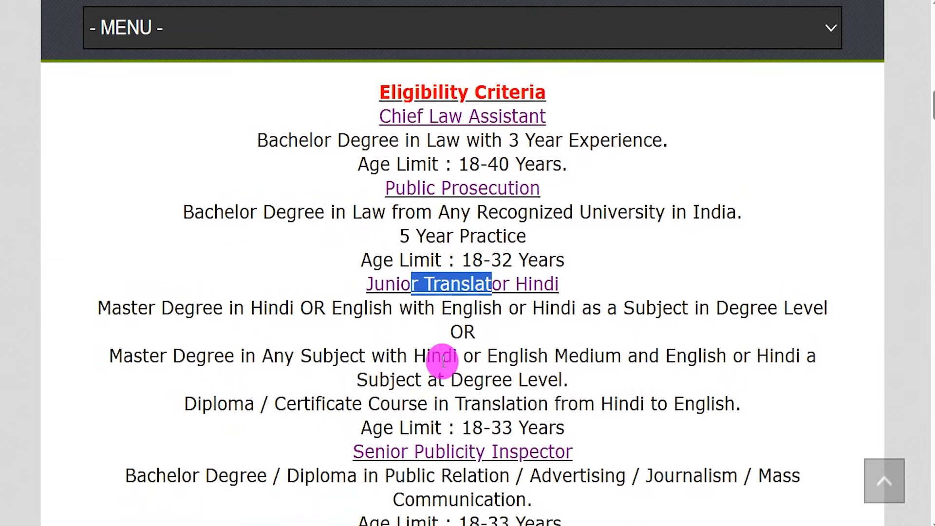
- Review the eligibility and age limits of the remaining posts, from Senior Publicity Inspector to Lab Assistant Grade 3
drag(400, 393, 455, 393)
scroll(425, 430, down, 1)
drag(420, 432, 461, 428)
drag(392, 408, 467, 407)
scroll(440, 411, down, 2)
scroll(417, 385, down, 5)
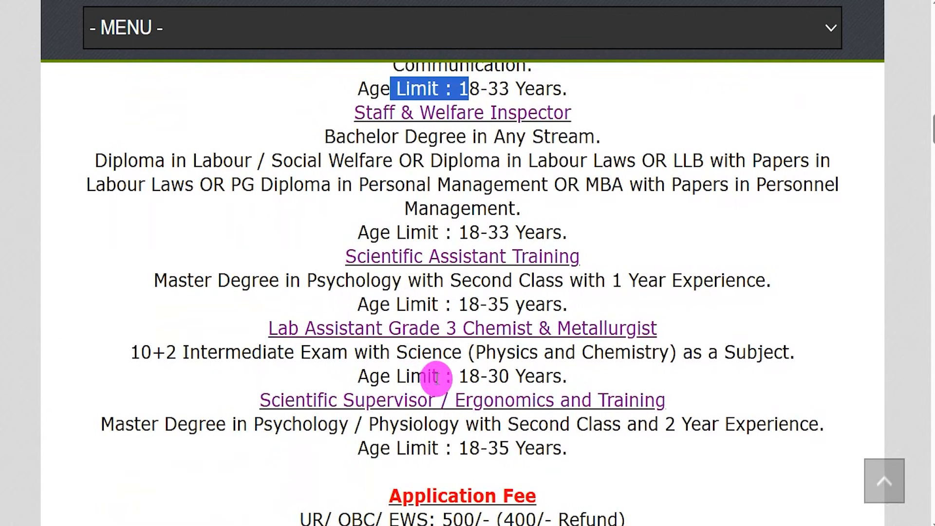
drag(434, 375, 487, 377)
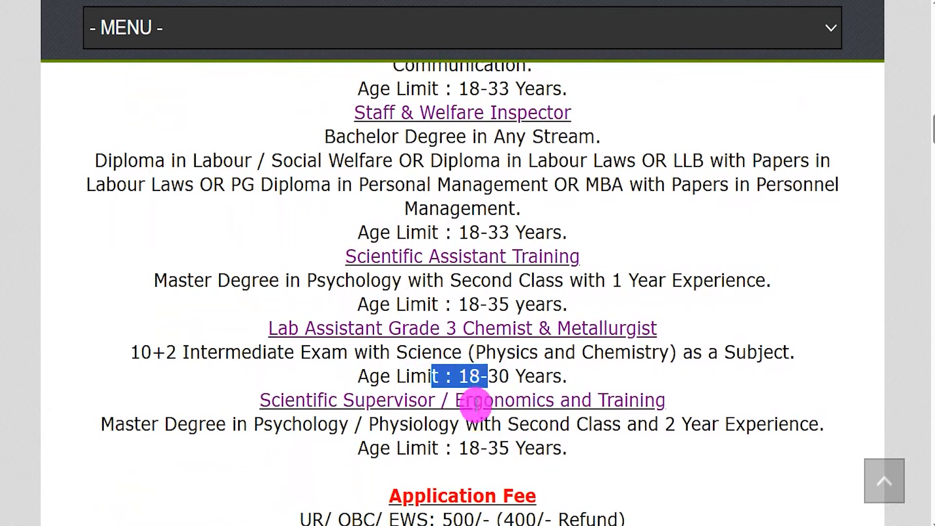
- Highlight the UR/OBC/EWS fee refund amount in the Application Fee section
scroll(472, 412, down, 2)
scroll(462, 420, down, 1)
drag(314, 371, 562, 366)
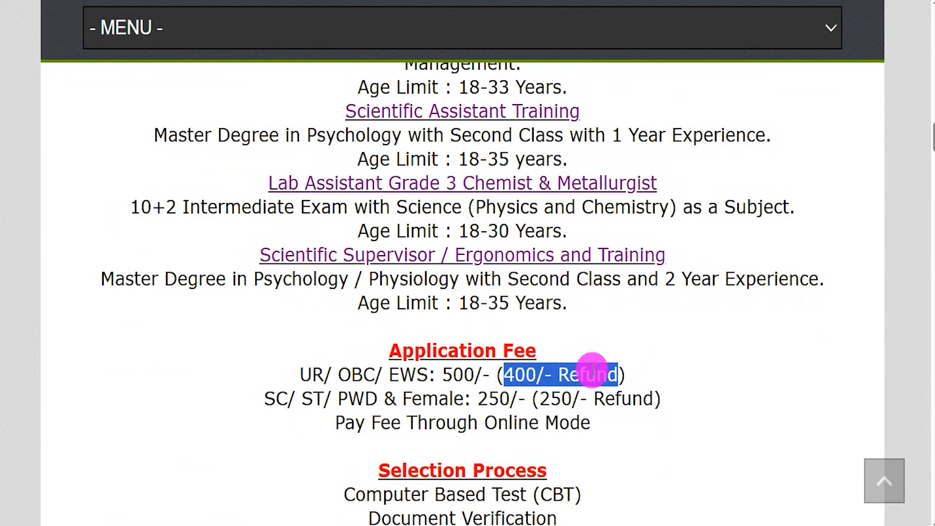
- Highlight the SC/ST/PWD & Female fee and refund amounts and the online payment mode in the Application Fee section
drag(276, 395, 317, 392)
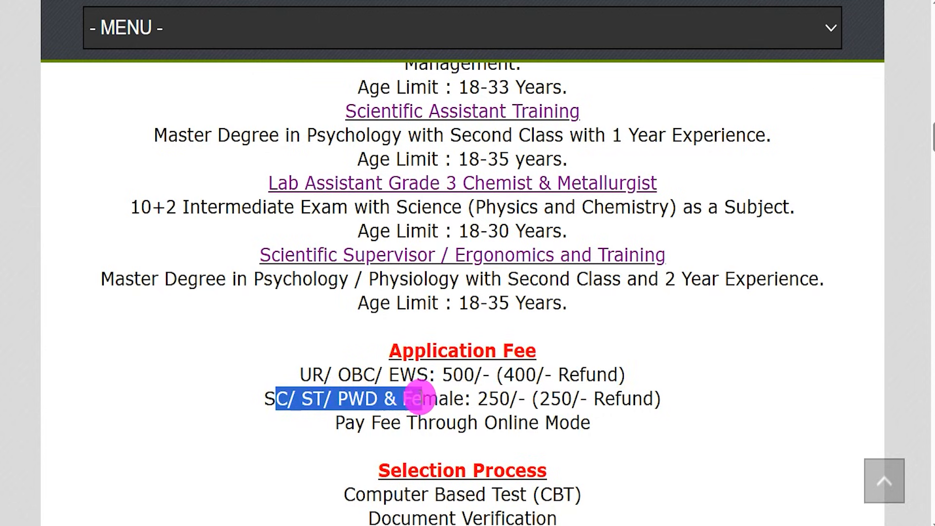
click(488, 398)
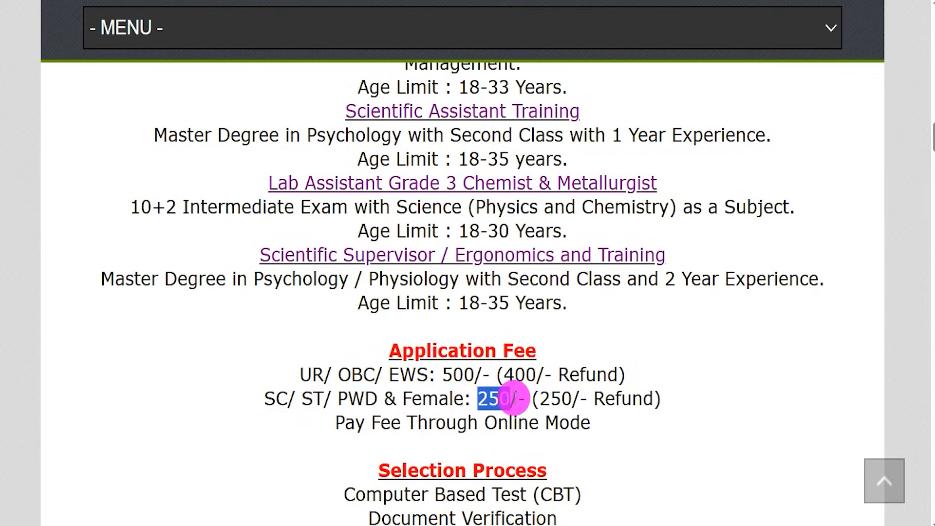
drag(541, 397, 604, 402)
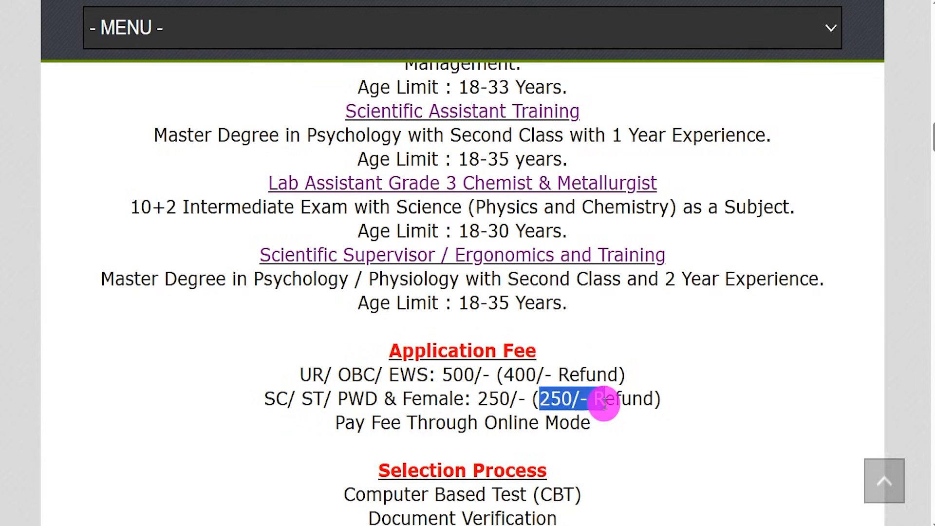
drag(402, 422, 546, 422)
- Highlight the Computer Based Test and Document Verification selection stages, plus the job location and apply mode
scroll(467, 359, down, 2)
drag(383, 407, 527, 409)
drag(412, 431, 495, 428)
scroll(487, 422, down, 3)
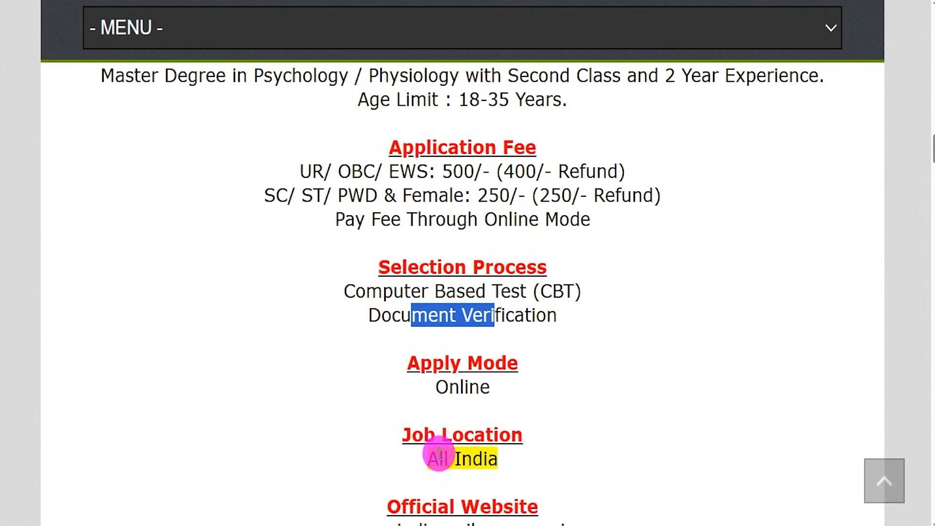
drag(429, 459, 484, 459)
drag(444, 386, 471, 387)
- Highlight the Official Notification Pdf link and look through the notification's cover page, table of contents, annexure list and important dates
scroll(451, 379, down, 4)
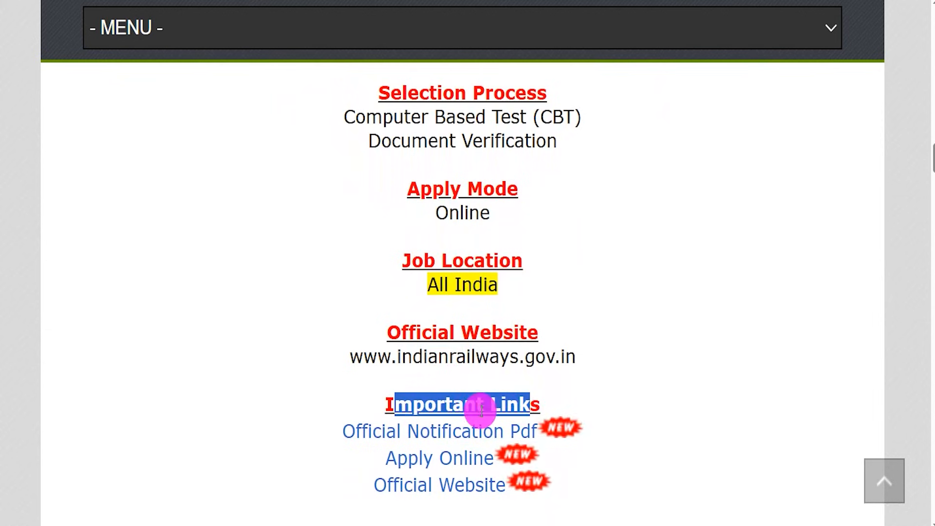
drag(323, 430, 472, 438)
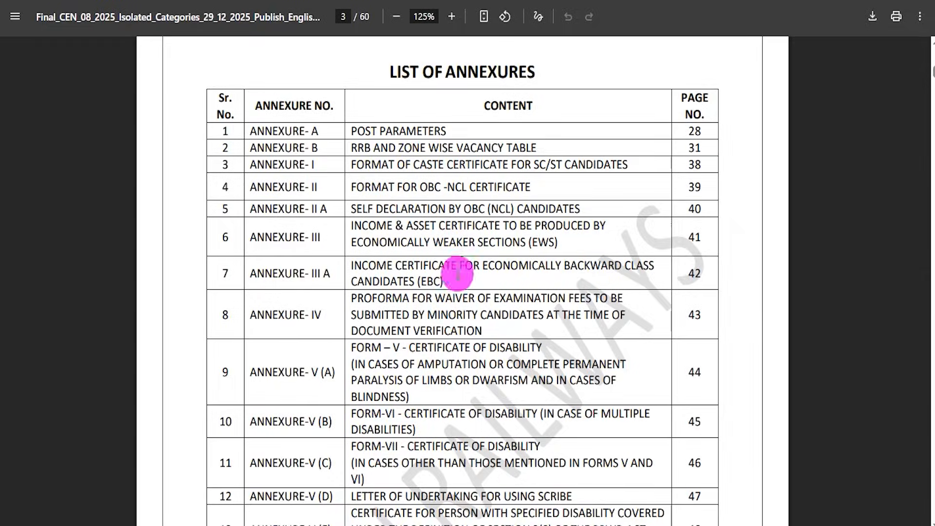
scroll(455, 272, up, 8)
scroll(448, 275, up, 20)
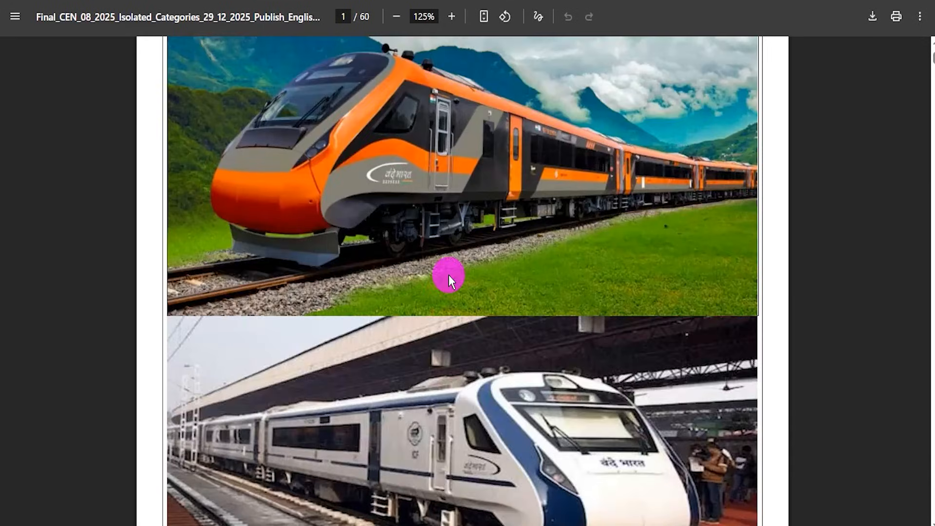
scroll(449, 274, down, 5)
scroll(431, 329, down, 10)
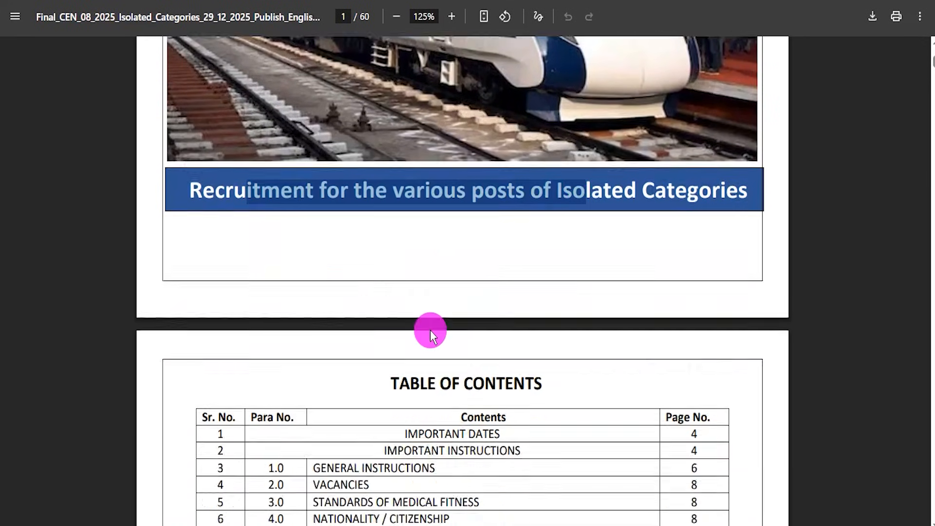
scroll(433, 331, down, 15)
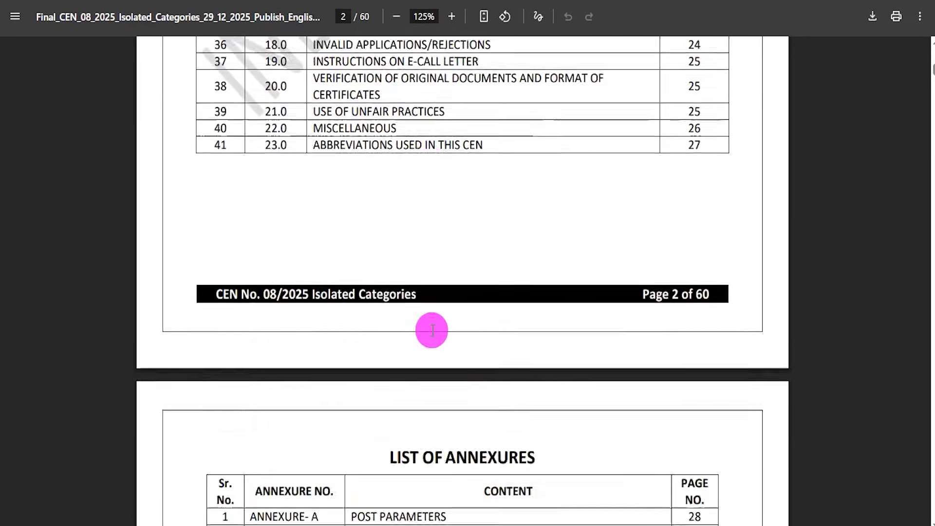
scroll(432, 331, down, 10)
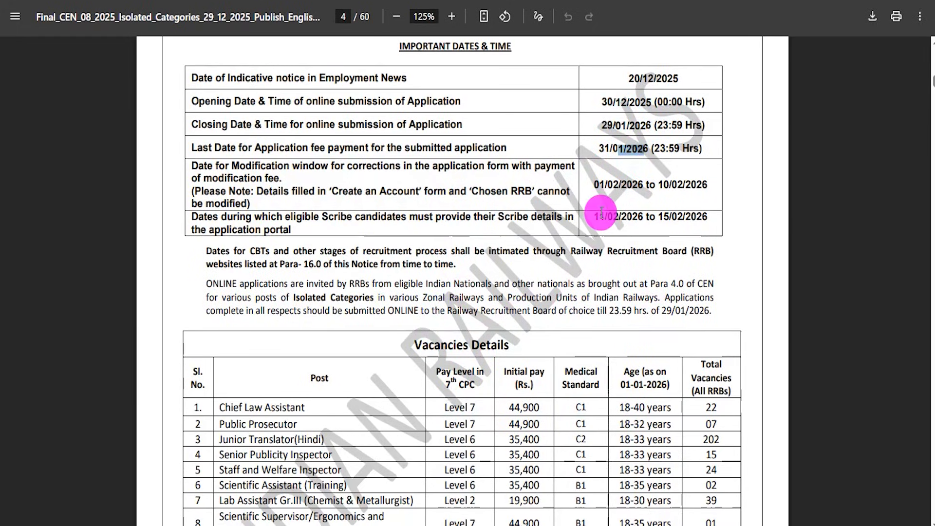
- Review the Vacancies Details table and the registration and submission instructions on page 4 of the notification
scroll(595, 346, down, 3)
drag(375, 438, 428, 438)
scroll(417, 396, down, 4)
drag(417, 396, 454, 396)
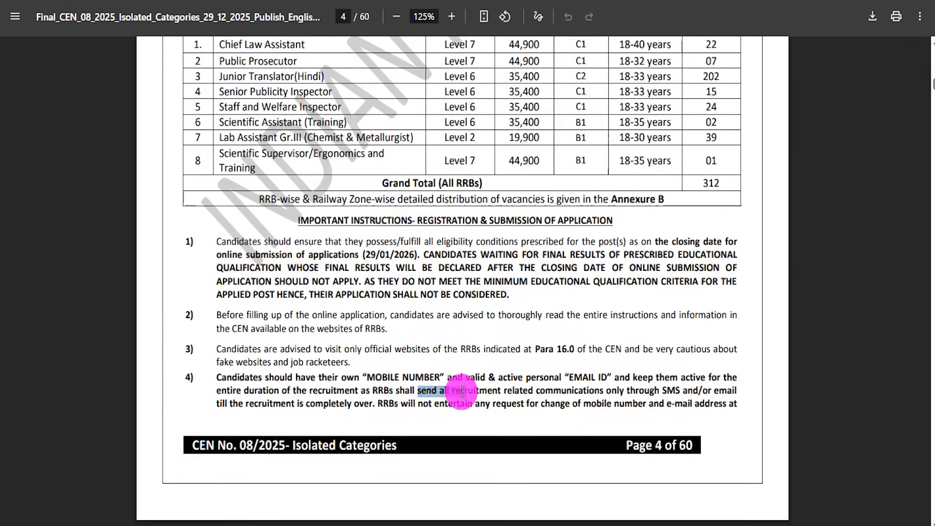
- Read through the remaining application instructions and the examination process instructions on pages 5 and 6 of the notification
scroll(452, 389, down, 9)
drag(447, 360, 493, 361)
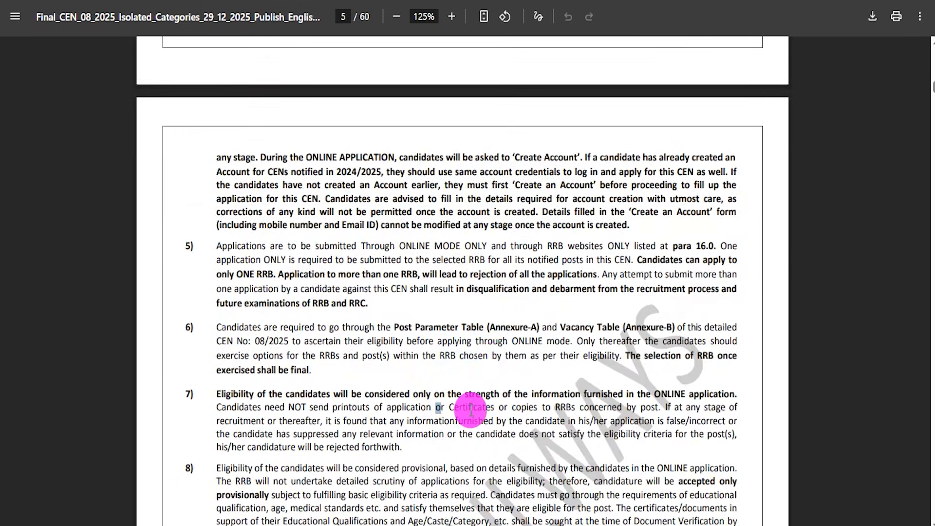
scroll(472, 413, down, 9)
scroll(470, 409, down, 17)
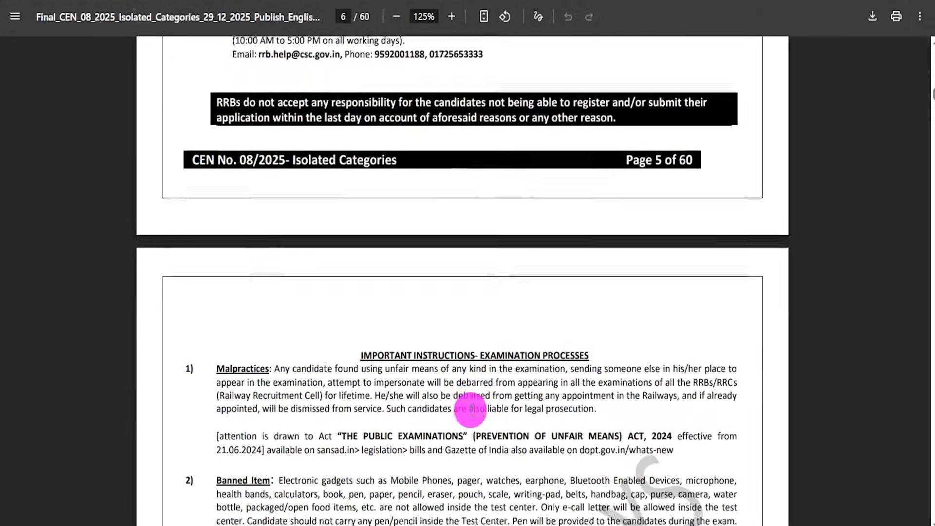
scroll(465, 413, down, 7)
key(Home)
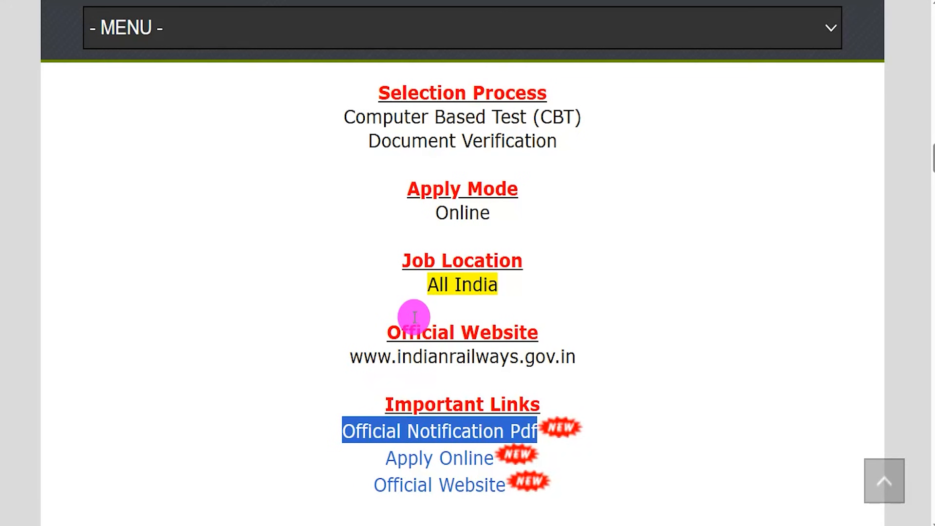
- Highlight the Apply Online link on the recruitment page and view the sign-in options on the Railway Recruitment Board site
drag(386, 458, 492, 459)
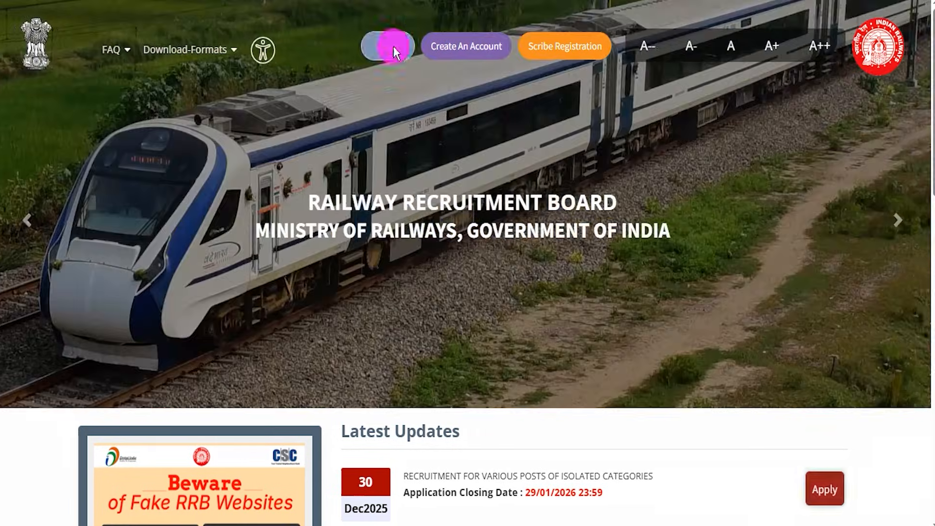
click(389, 45)
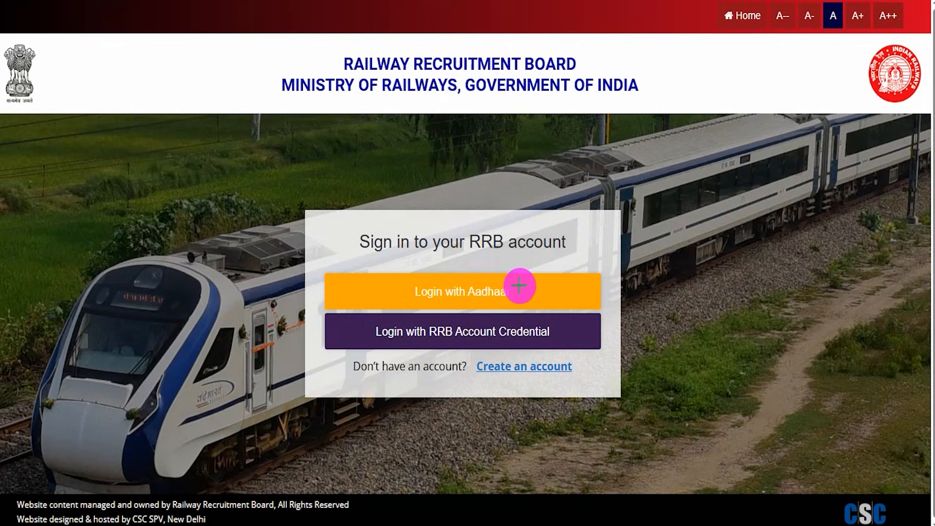
drag(540, 284, 560, 246)
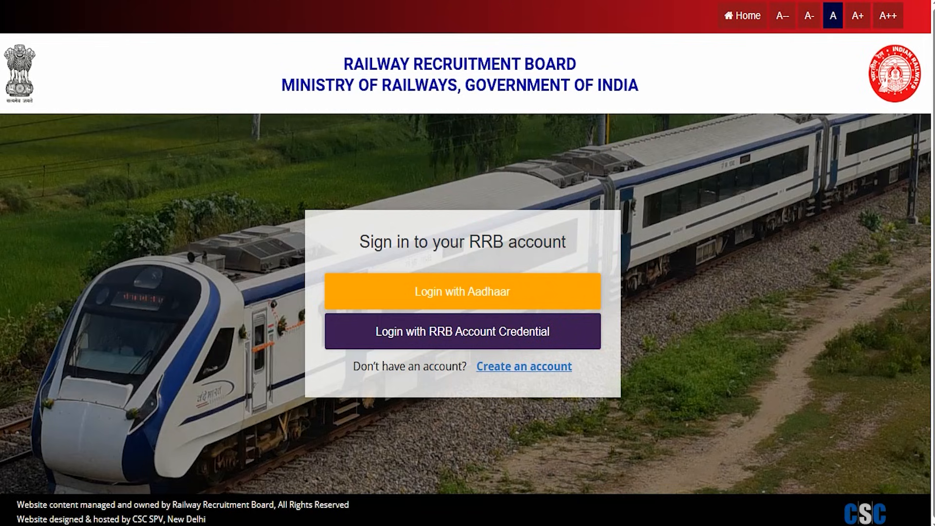
- Return to the Railway Recruitment Board home page and open the Create an Account form
click(740, 16)
click(728, 54)
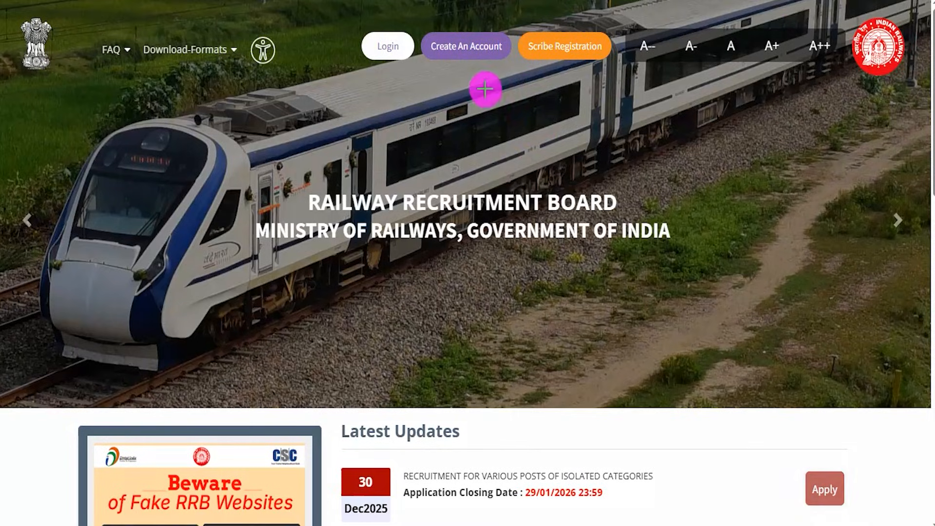
mouse_move(563, 158)
mouse_down()
mouse_move(495, 94)
mouse_move(481, 58)
mouse_up()
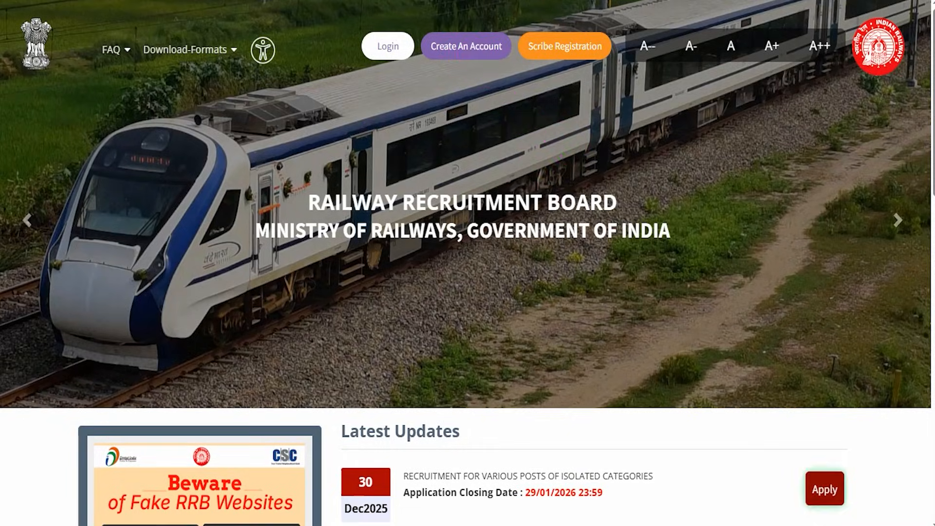
click(428, 45)
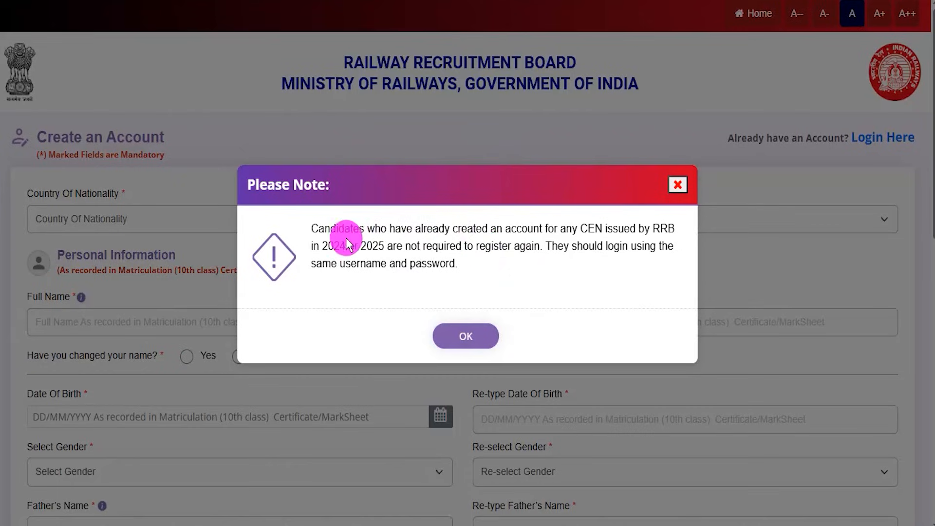
- Highlight the note about candidates who already created an account in 2024 or 2025 and dismiss it
drag(329, 245, 349, 238)
drag(413, 245, 503, 246)
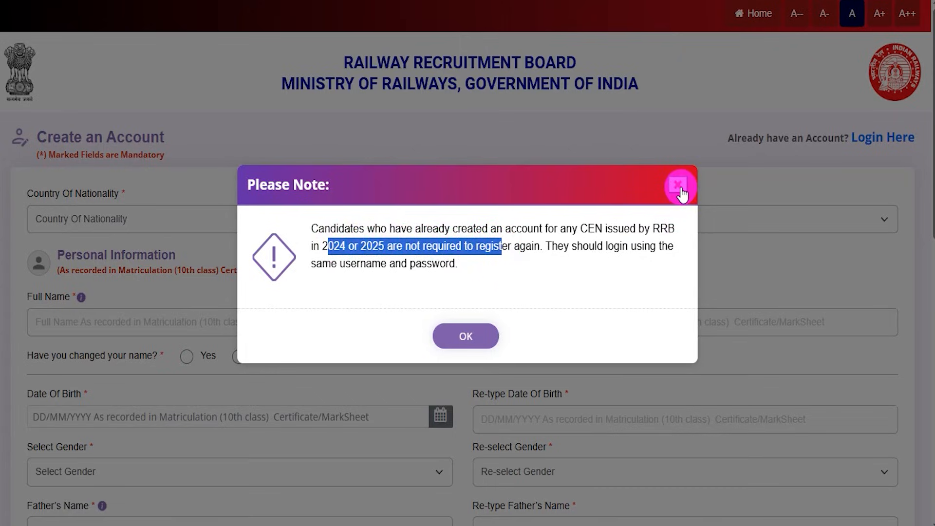
click(473, 334)
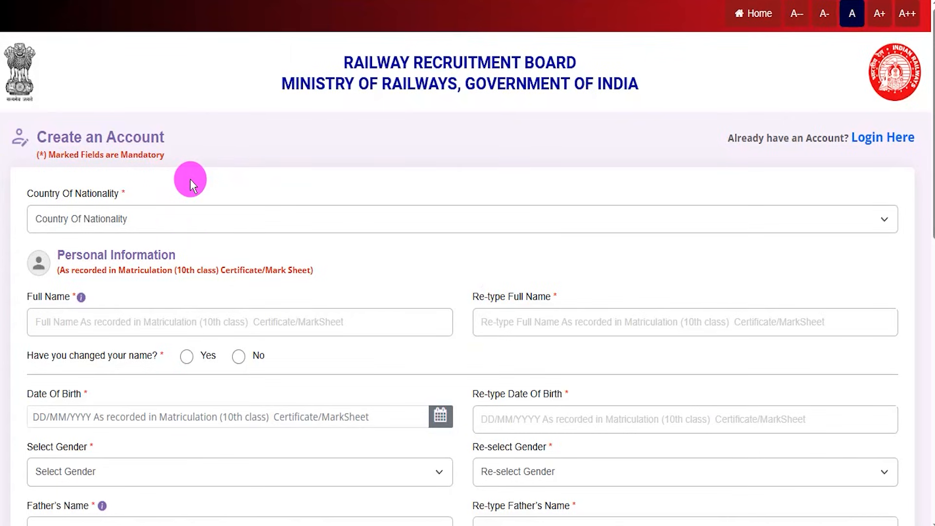
- Set the Country Of Nationality to India
drag(49, 194, 88, 195)
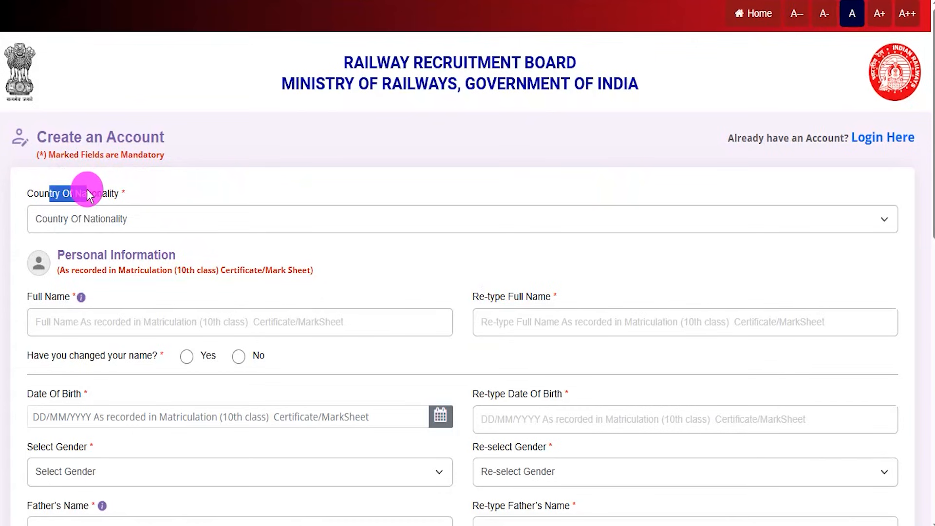
click(93, 212)
click(63, 257)
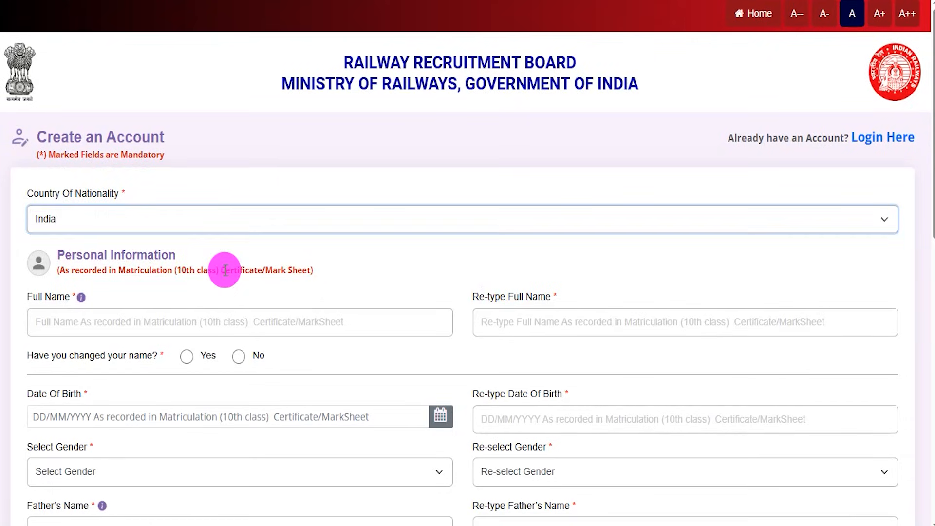
- Point out the Personal Information section with its Full Name and Re-type Full Name fields
drag(76, 254, 146, 255)
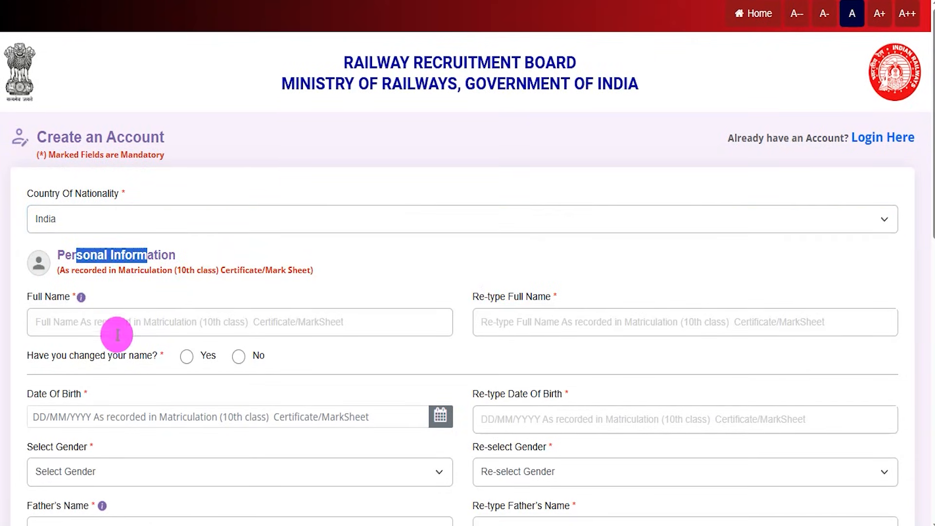
drag(38, 297, 79, 314)
click(83, 322)
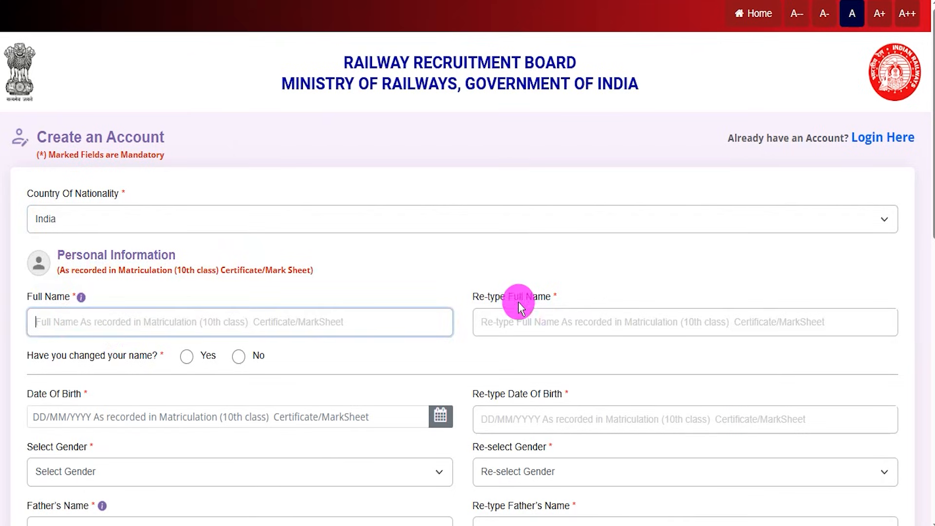
drag(480, 295, 539, 311)
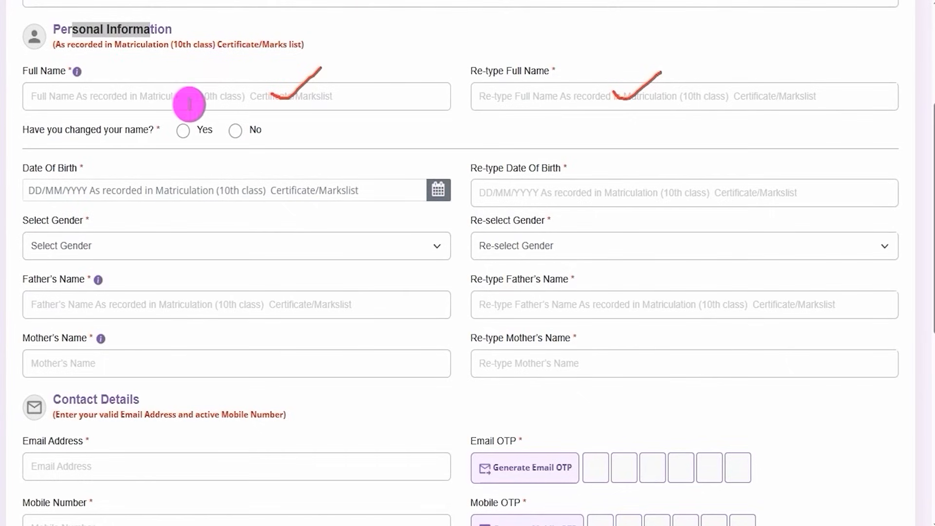
- Try answering Yes to the changed-name question, highlight the legal documentation requirement in the notice, and close the notice without agreeing
drag(64, 130, 114, 132)
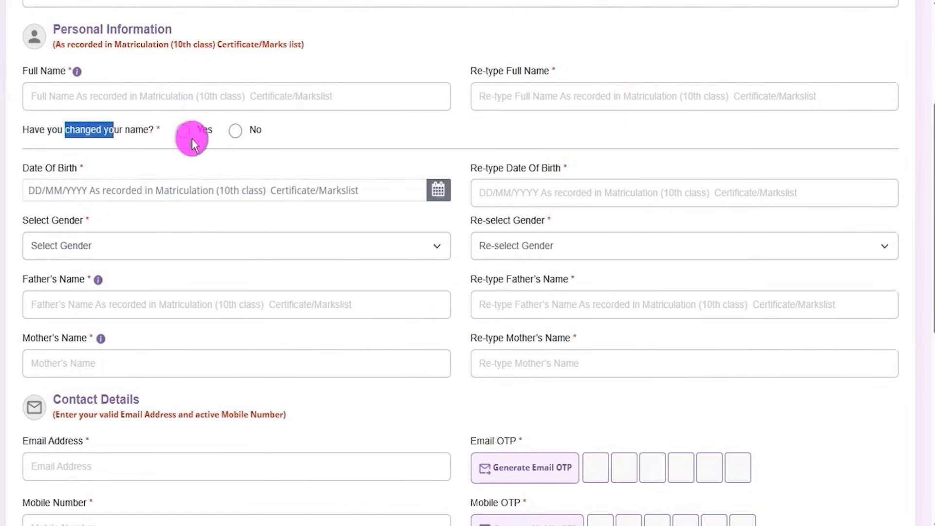
click(183, 130)
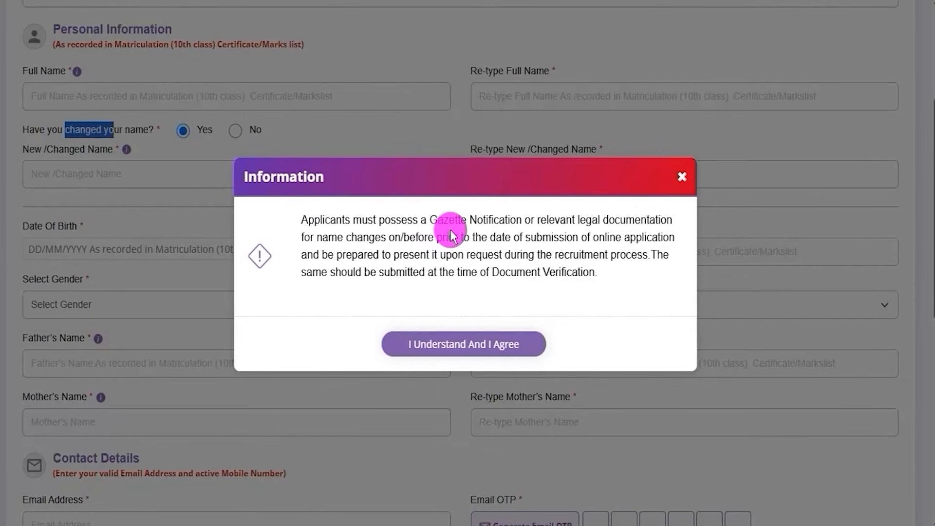
drag(437, 222, 627, 218)
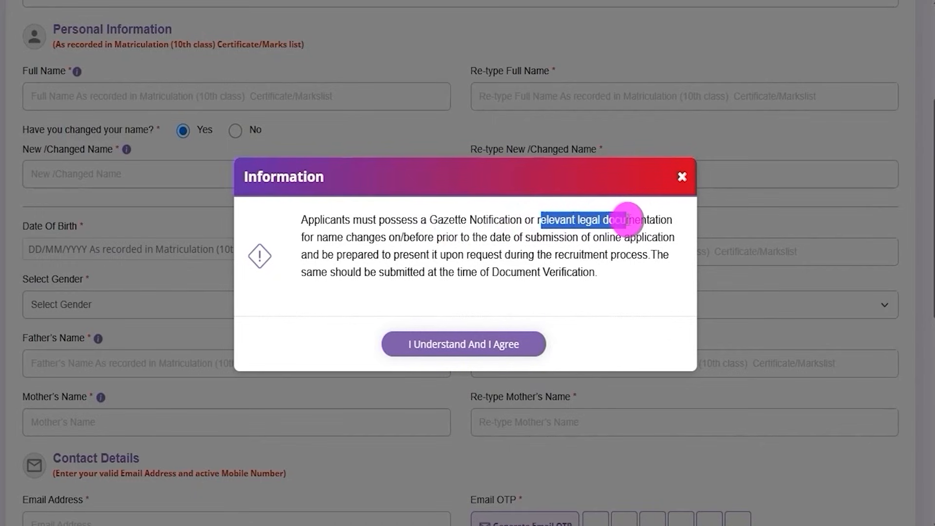
click(676, 178)
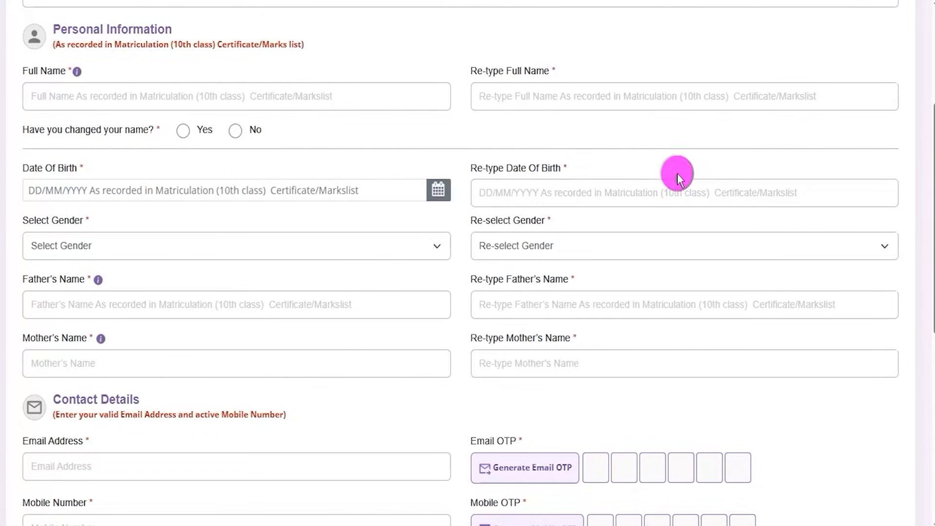
- Answer No to the changed-name question and look at the Date Of Birth calendar and the Re-type Date Of Birth field
click(236, 132)
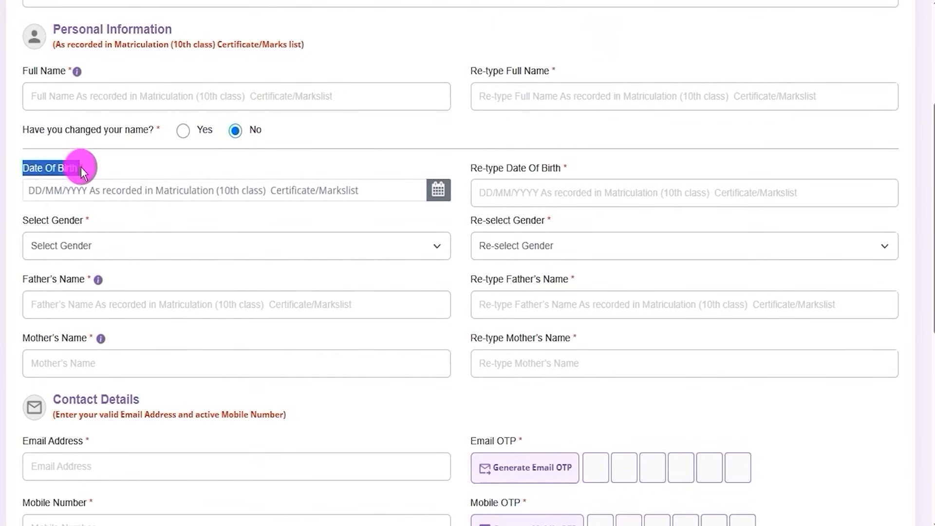
click(246, 190)
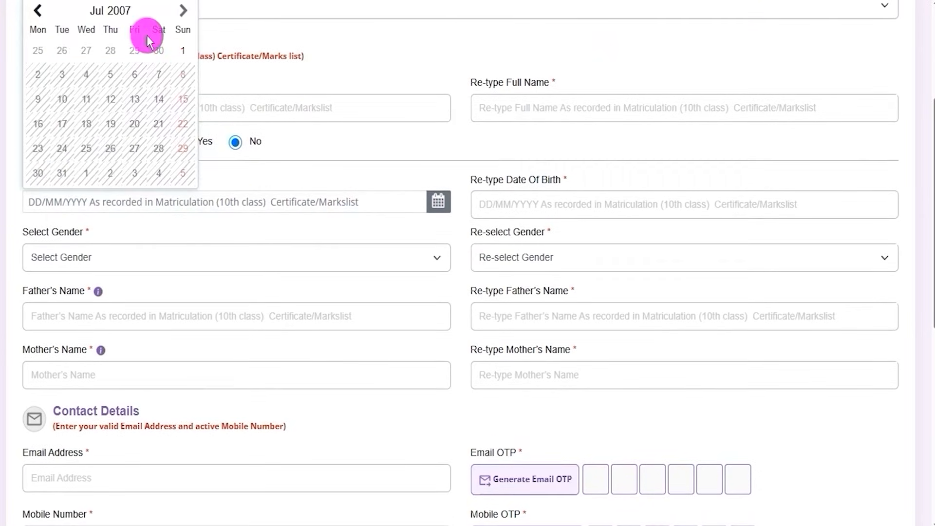
click(422, 206)
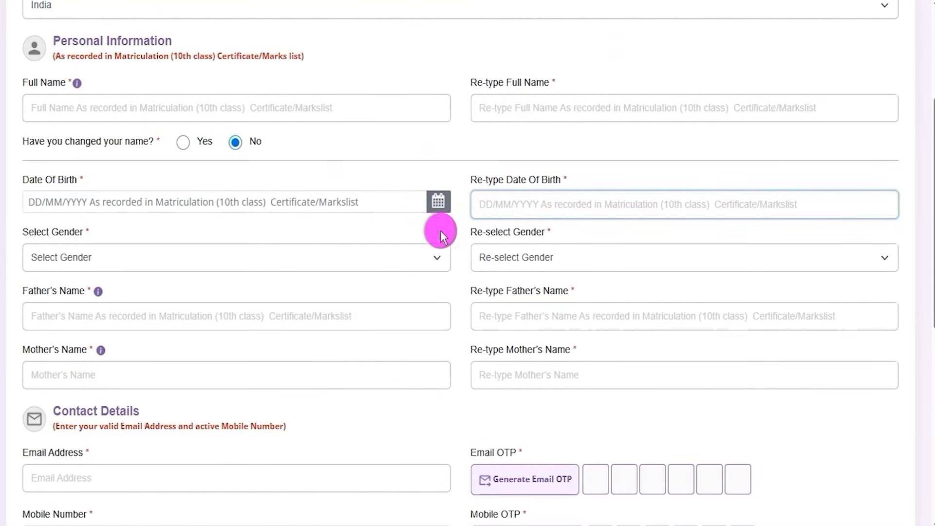
drag(477, 180, 503, 181)
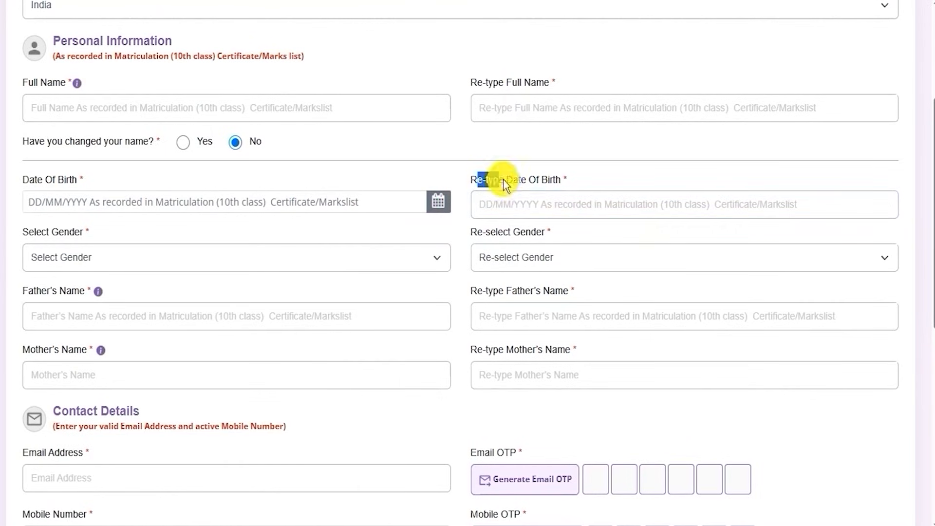
- Look at the Date Of Birth calendar and the Re-type Date Of Birth field without entering a date
click(508, 204)
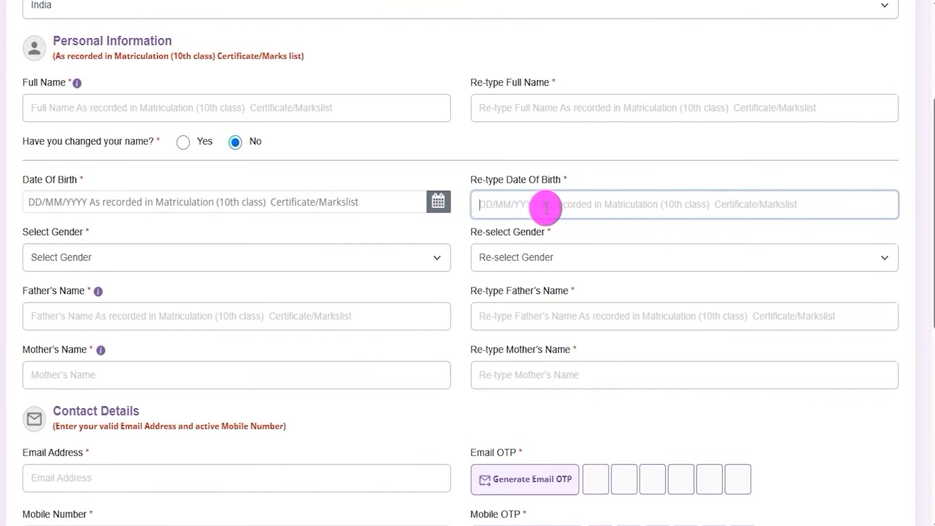
click(149, 202)
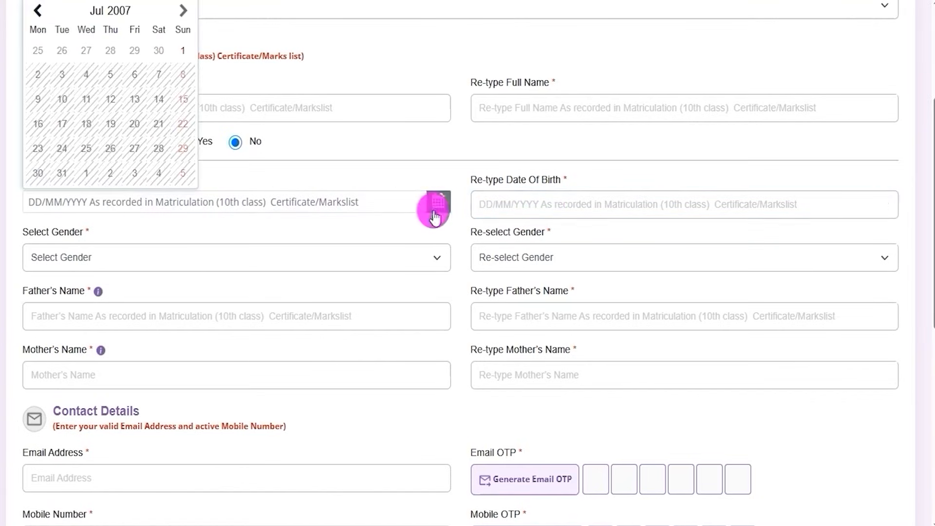
click(506, 207)
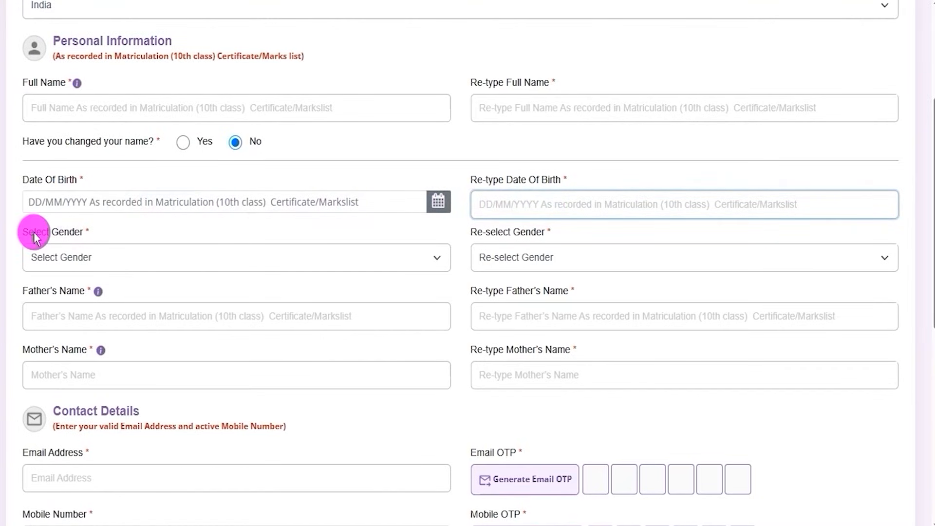
- Set both the Select Gender and Re-select Gender fields to Male
drag(32, 232, 128, 246)
click(244, 267)
click(80, 299)
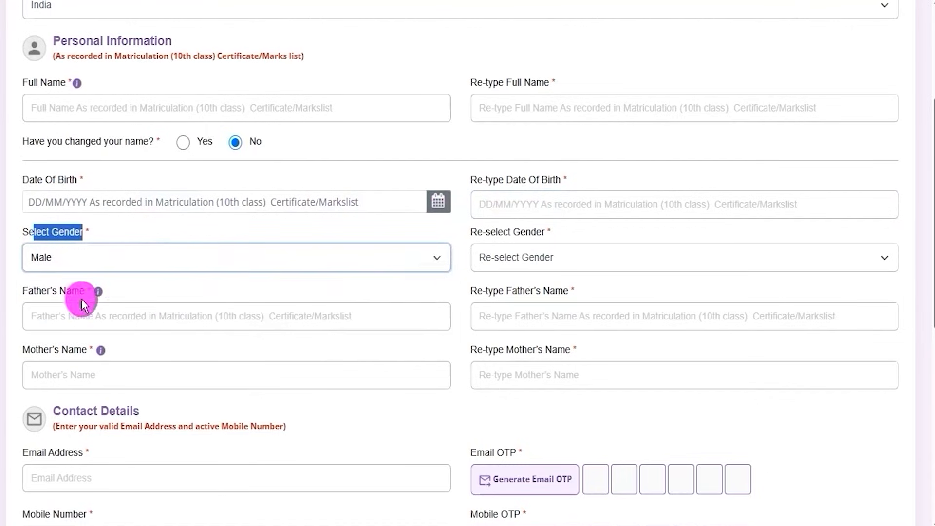
click(545, 262)
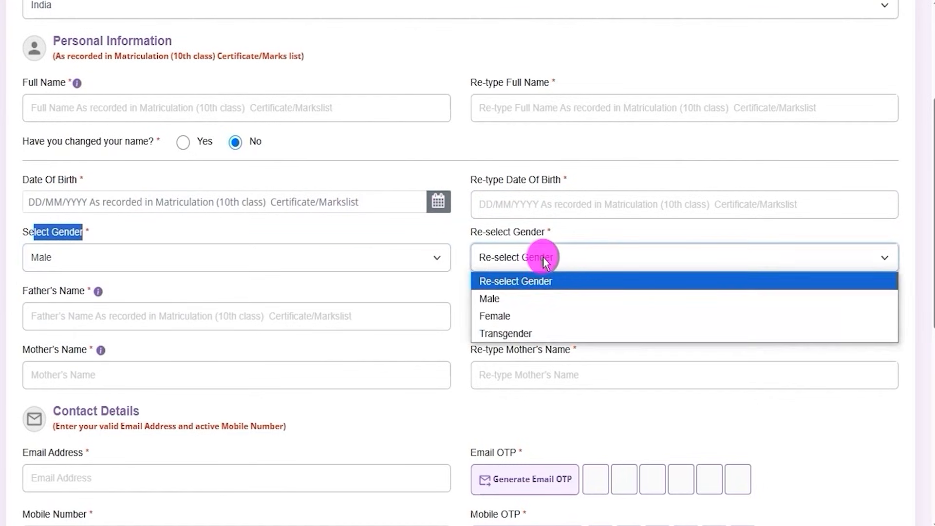
click(516, 298)
- Point out the Father's Name and Mother's Name fields together with their re-type fields
drag(37, 294, 115, 317)
click(115, 317)
drag(486, 296, 531, 304)
click(530, 319)
drag(30, 350, 82, 351)
click(96, 376)
drag(484, 349, 530, 349)
click(538, 374)
click(537, 364)
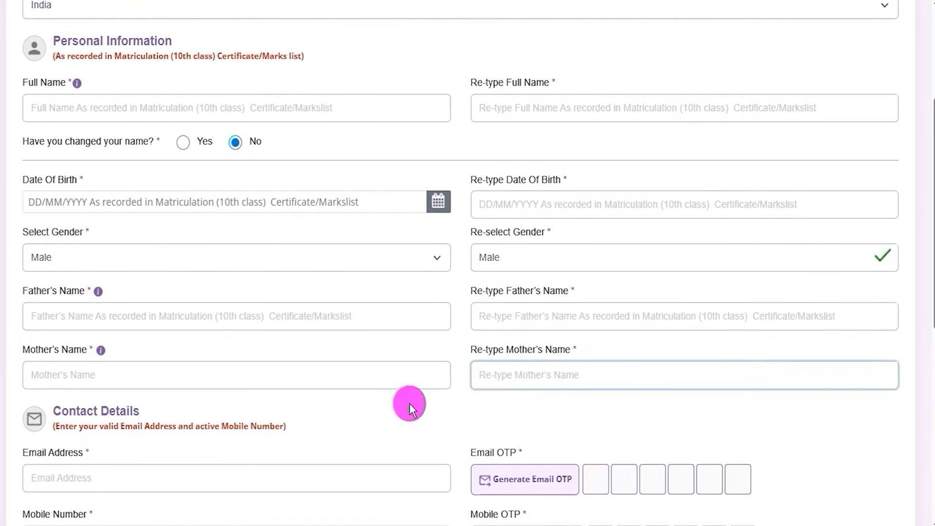
- Mark the Email Address and Mobile Number fields and their Generate OTP options in the Contact Details section
scroll(410, 405, down, 9)
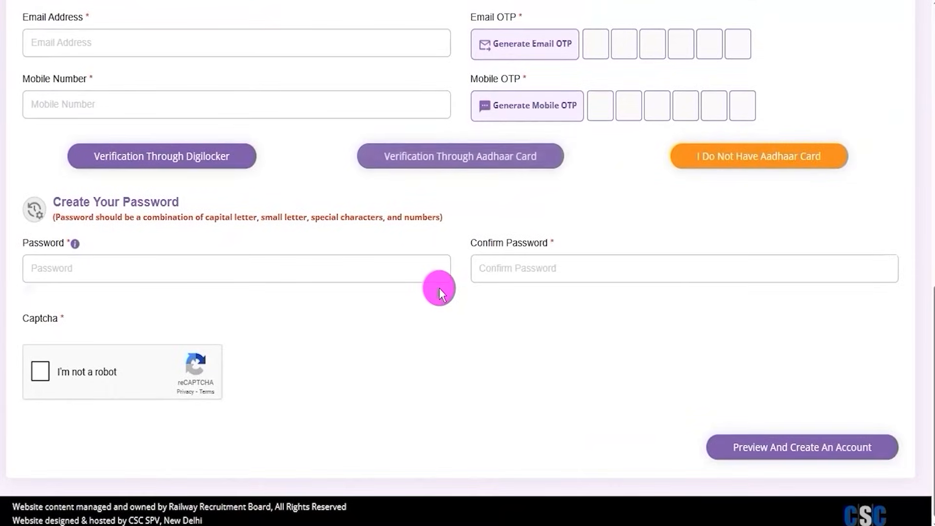
scroll(441, 292, up, 2)
drag(61, 48, 126, 48)
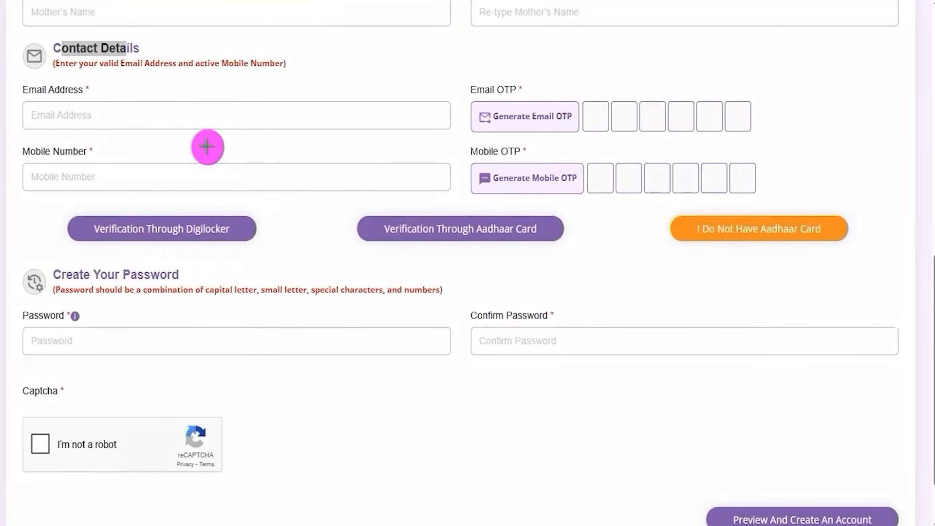
drag(204, 115, 247, 92)
drag(201, 176, 255, 149)
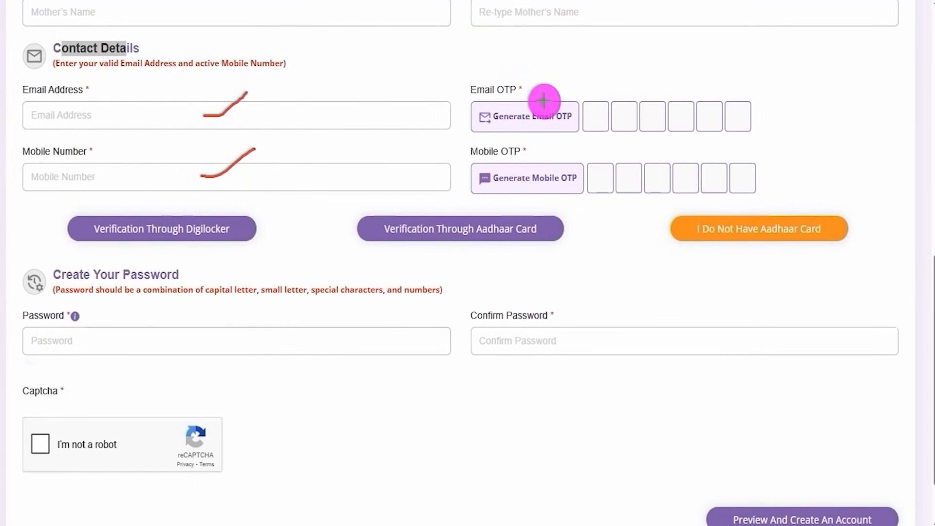
drag(548, 106, 585, 80)
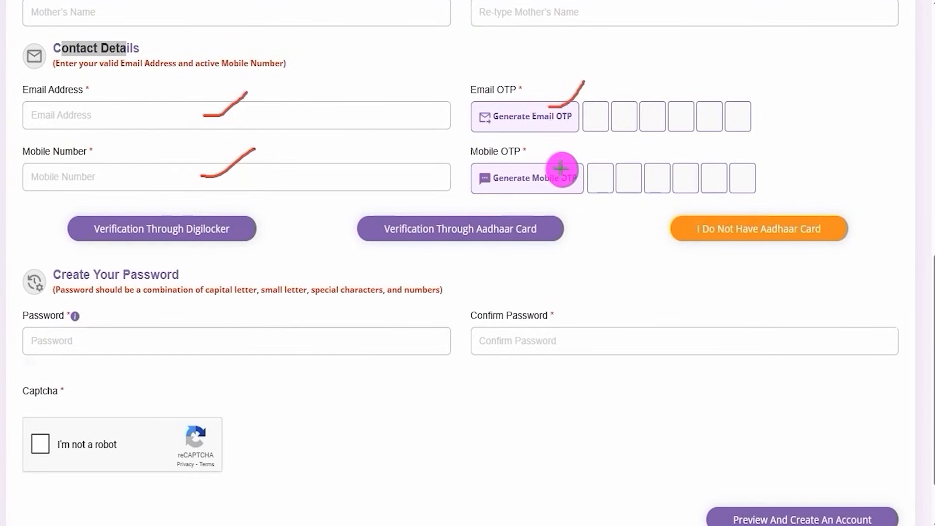
drag(561, 169, 586, 151)
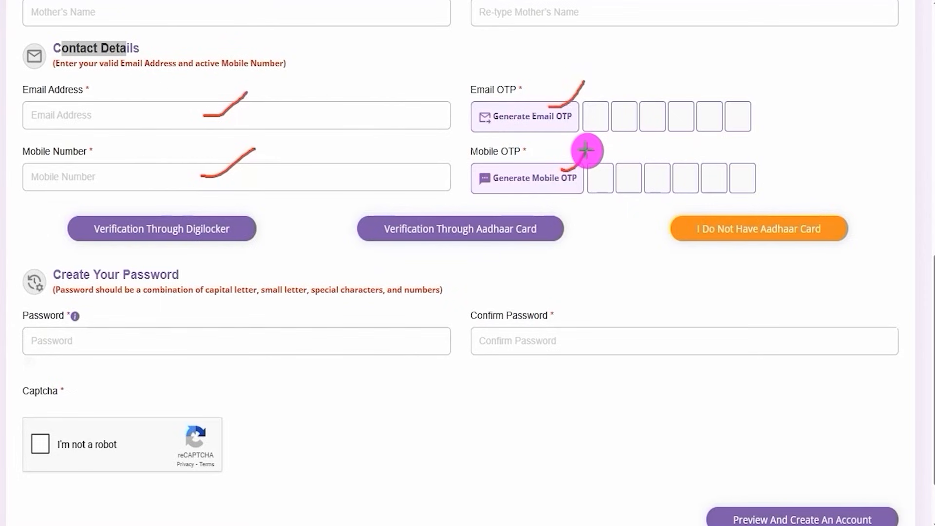
- Mark the code boxes of the Email OTP and Mobile OTP, and clear the annotations
drag(599, 122, 631, 117)
click(650, 117)
drag(708, 117, 712, 117)
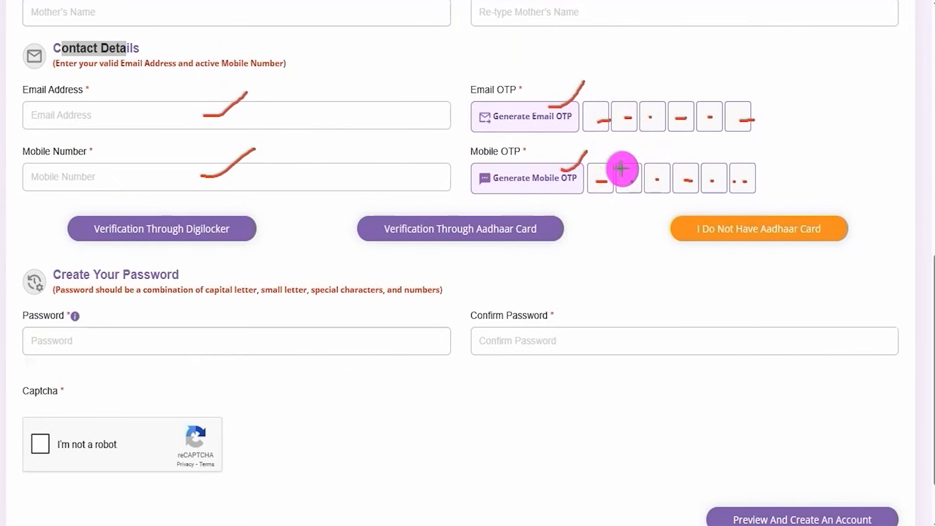
drag(625, 177, 746, 181)
click(711, 173)
key(Escape)
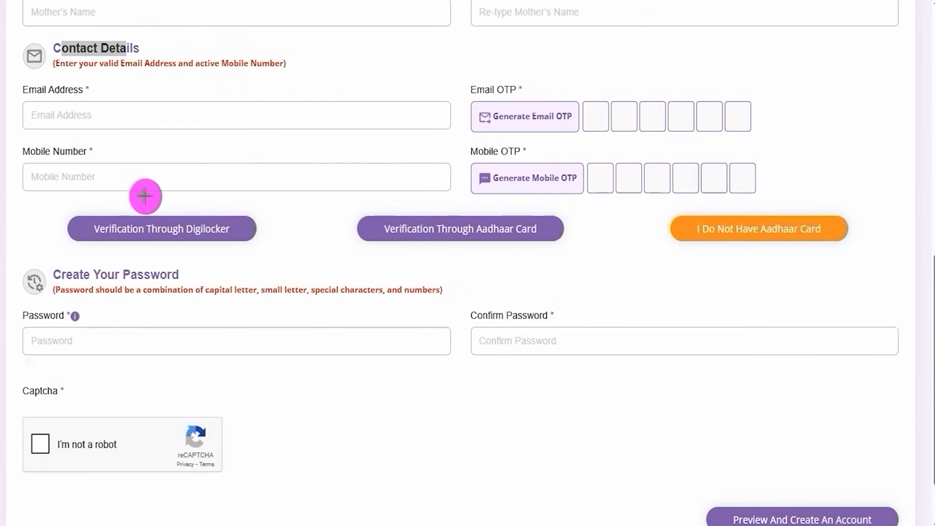
- Frame the three identity options, DigiLocker, Aadhaar Card and I Do Not Have Aadhaar Card, and clear the frames
mouse_move(50, 199)
mouse_down()
mouse_move(244, 234)
mouse_move(279, 253)
mouse_up()
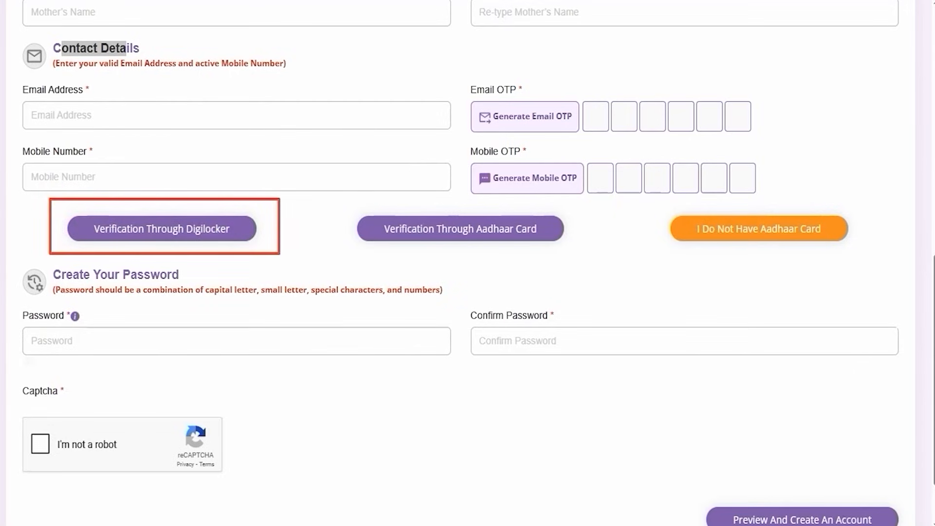
mouse_move(331, 198)
mouse_down()
mouse_move(515, 234)
mouse_move(580, 258)
mouse_up()
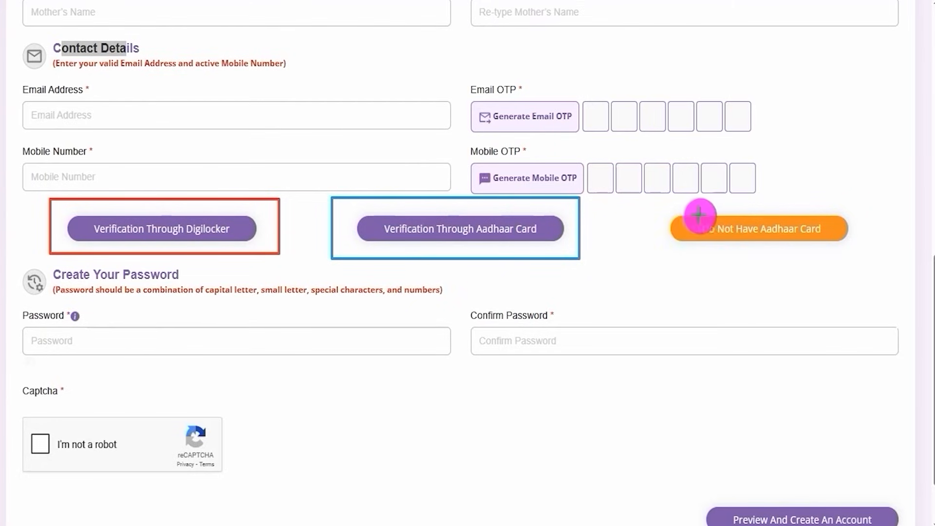
mouse_move(656, 202)
mouse_down()
mouse_move(716, 213)
mouse_move(796, 252)
mouse_move(867, 257)
mouse_up()
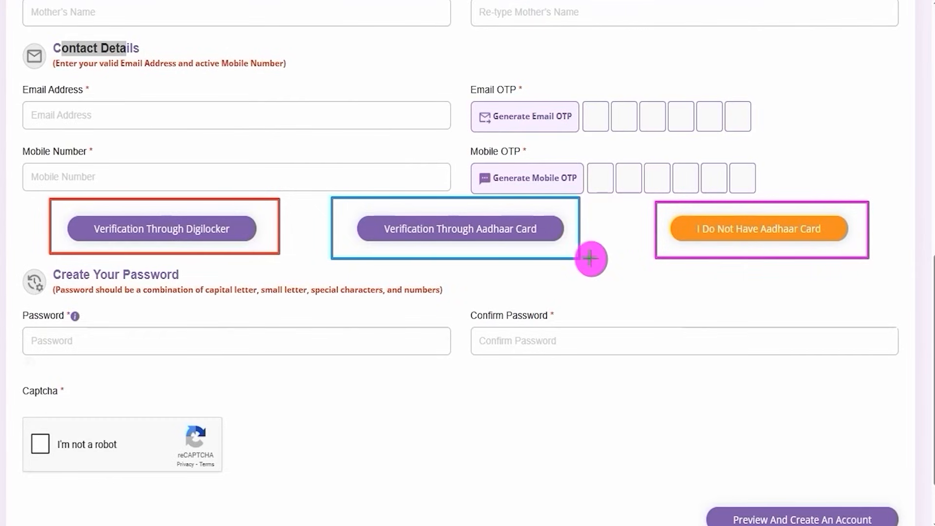
key(Escape)
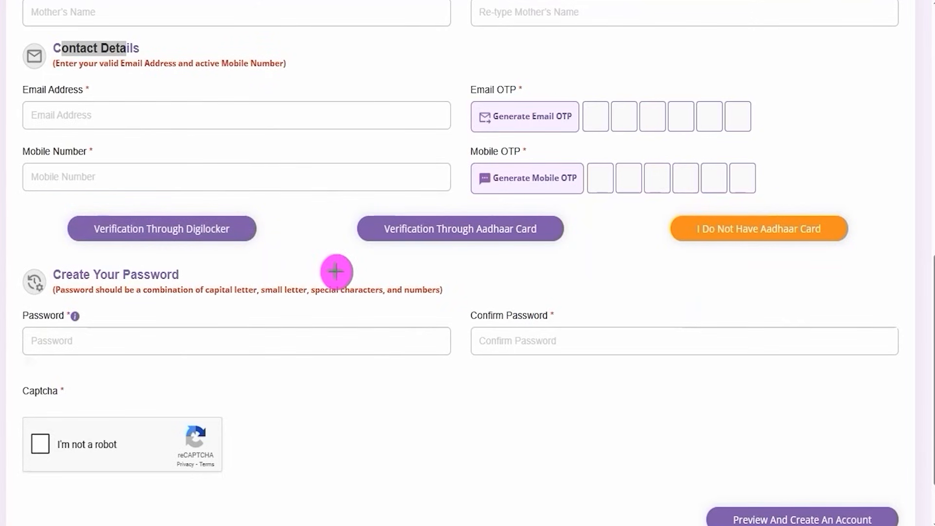
- Point out Verification Through Digilocker, confirm having completed 18 years of age, and proceed to verify
drag(338, 274, 257, 238)
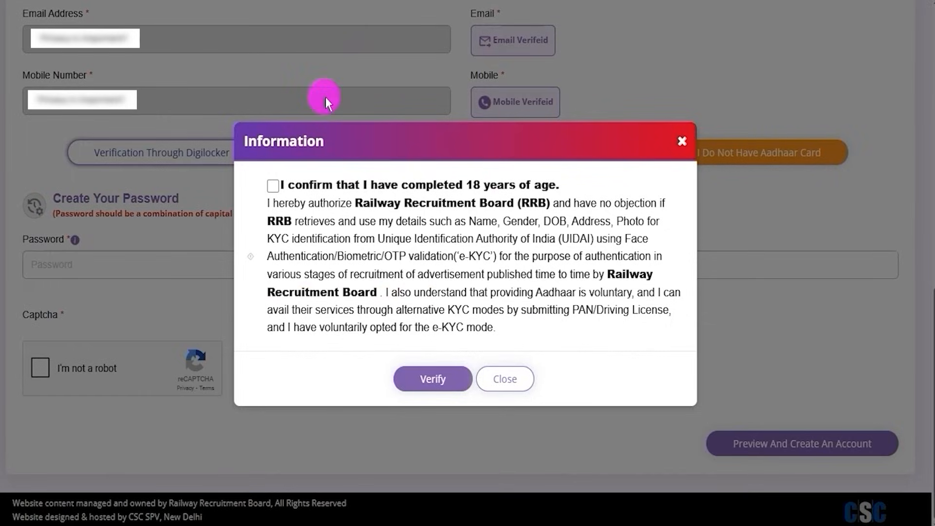
click(273, 186)
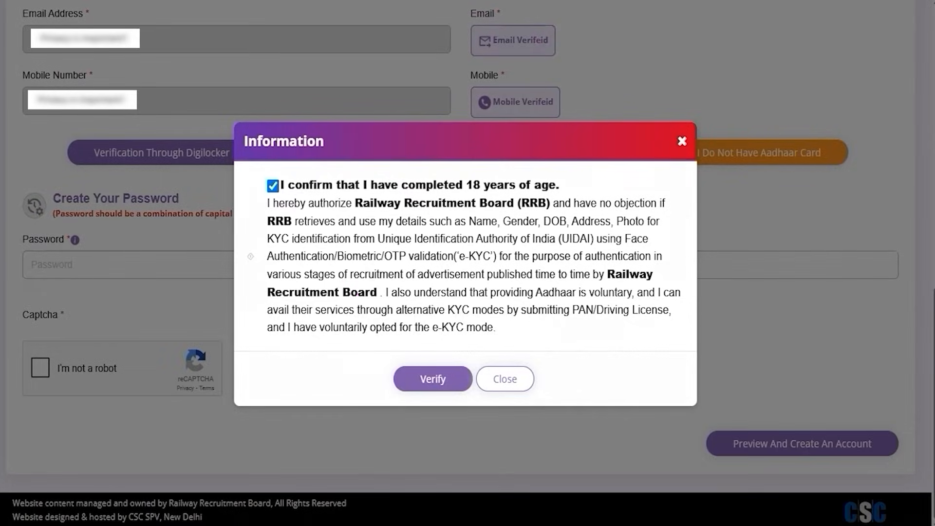
click(387, 379)
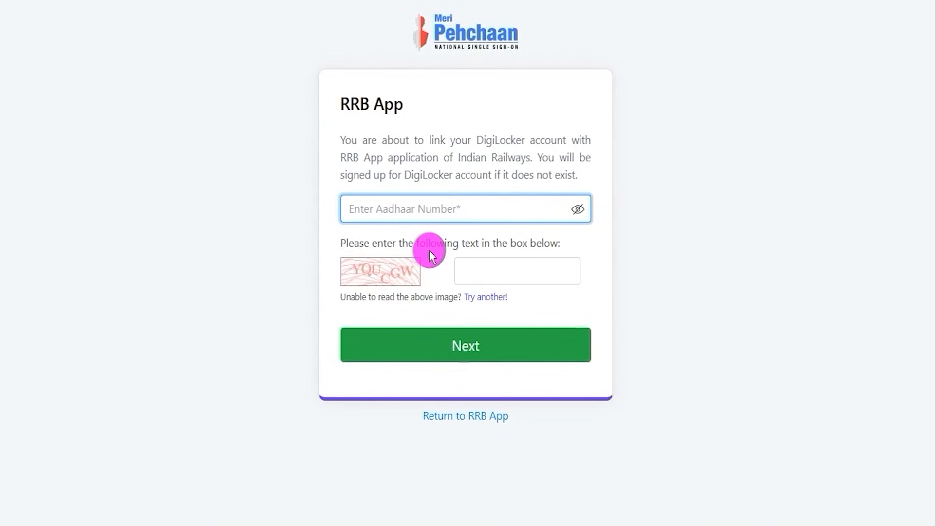
- Mark the Aadhaar Number field, the captcha image and its text box, and Next on the Meri Pehchaan page
drag(488, 208, 530, 170)
drag(413, 278, 447, 255)
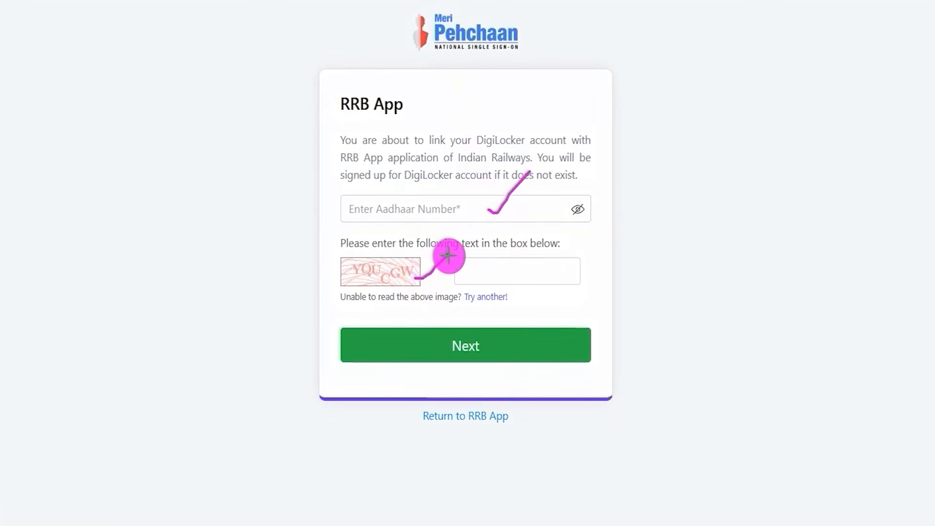
drag(545, 271, 588, 245)
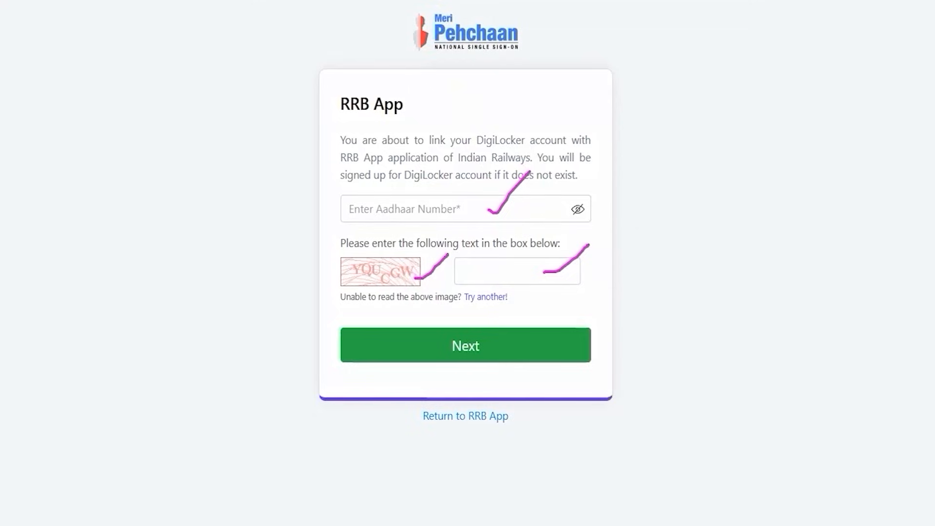
drag(806, 331, 576, 347)
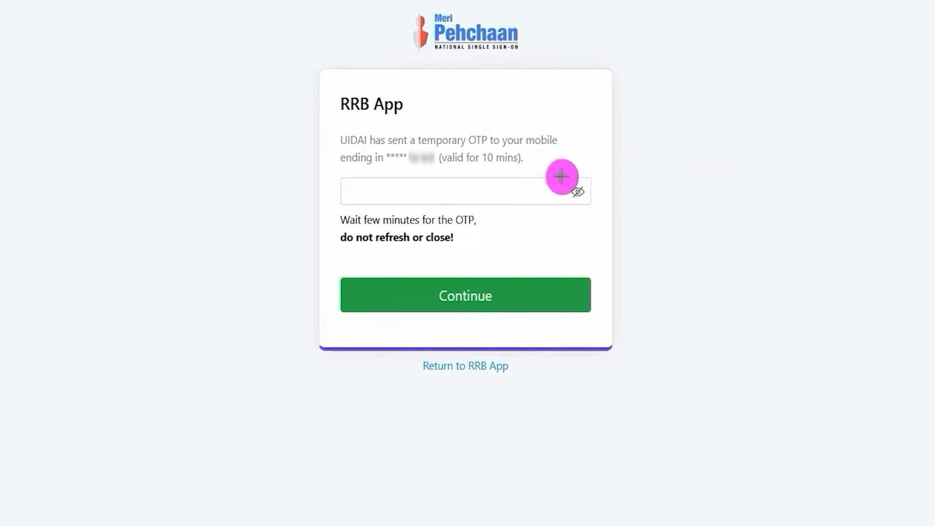
- Mark the UIDAI OTP field and point out Continue on the Meri Pehchaan page
drag(528, 192, 567, 151)
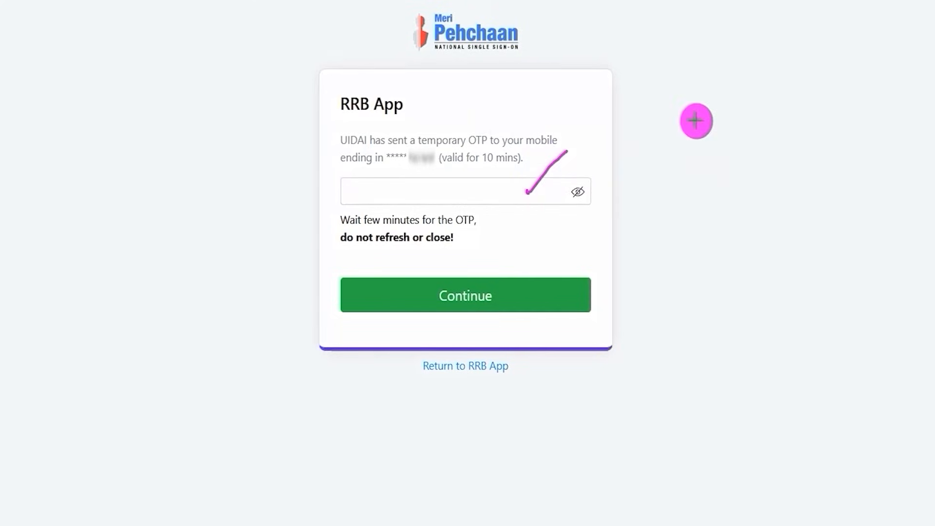
drag(806, 271, 566, 296)
click(520, 295)
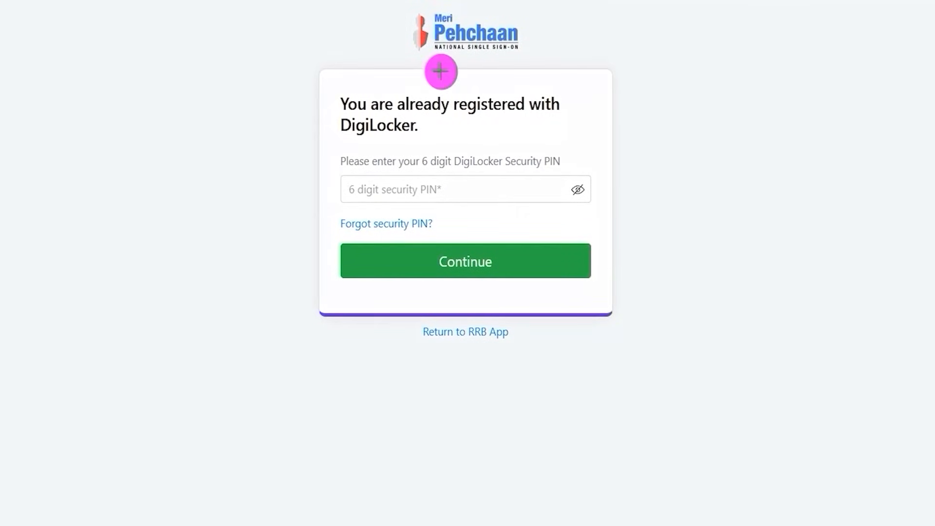
- Mark the DigiLocker security PIN field, Forgot security PIN and Continue, and point out Allow on the consent page
drag(476, 192, 515, 160)
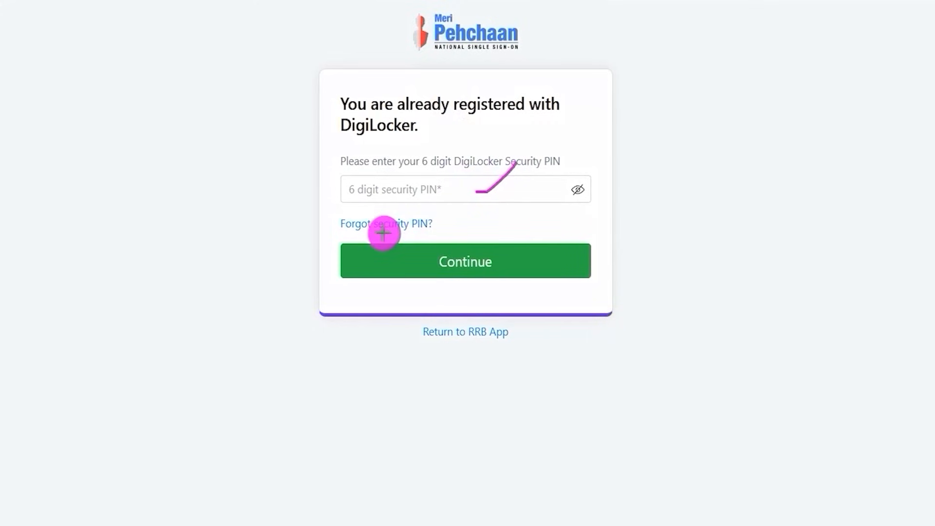
mouse_move(445, 211)
mouse_down()
mouse_move(365, 207)
mouse_move(330, 219)
mouse_move(386, 238)
mouse_move(428, 235)
mouse_move(447, 227)
mouse_move(447, 215)
mouse_up()
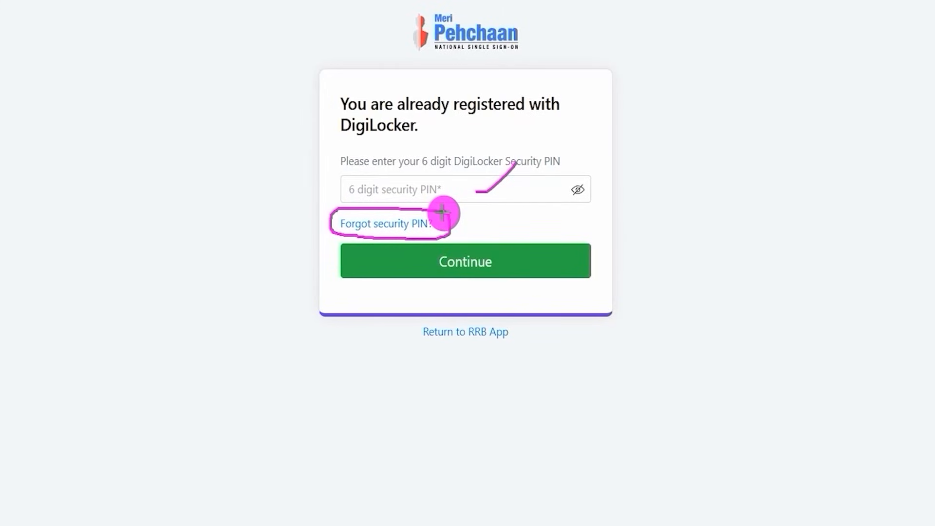
drag(531, 192, 544, 180)
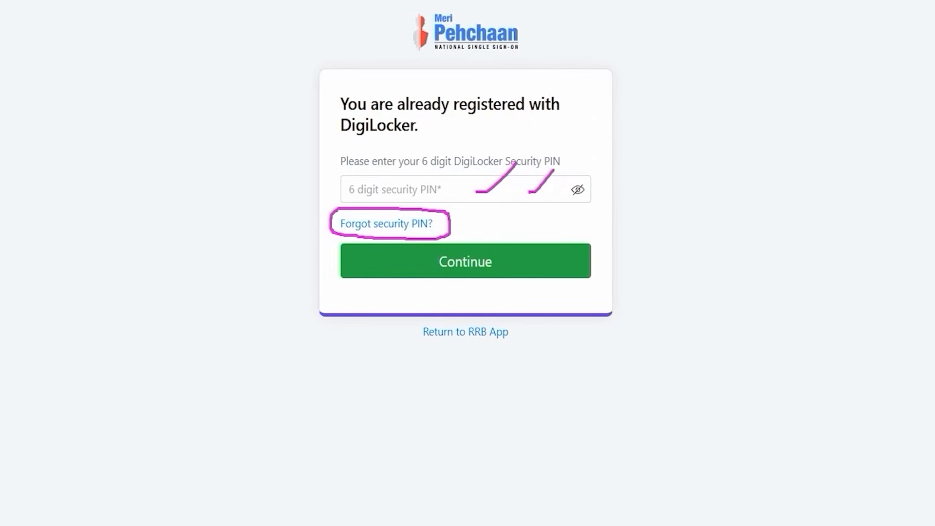
drag(789, 265, 578, 261)
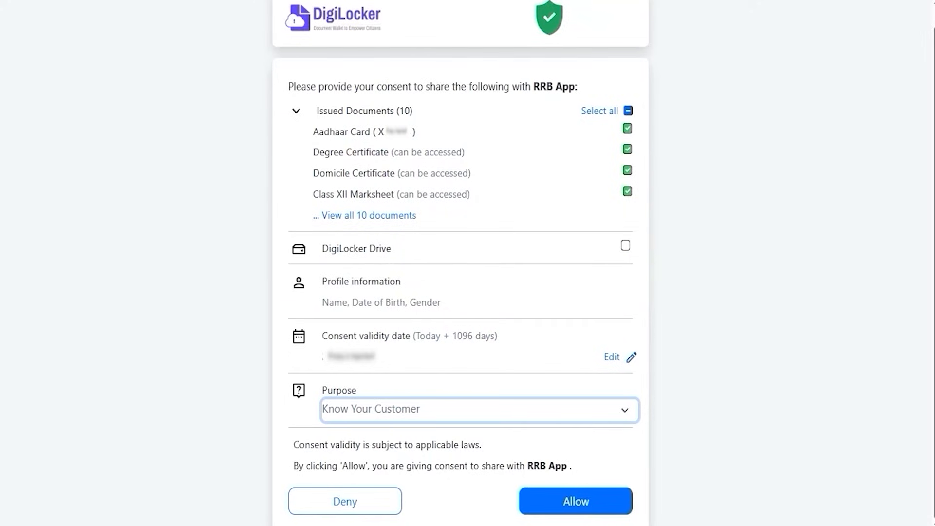
drag(797, 350, 644, 477)
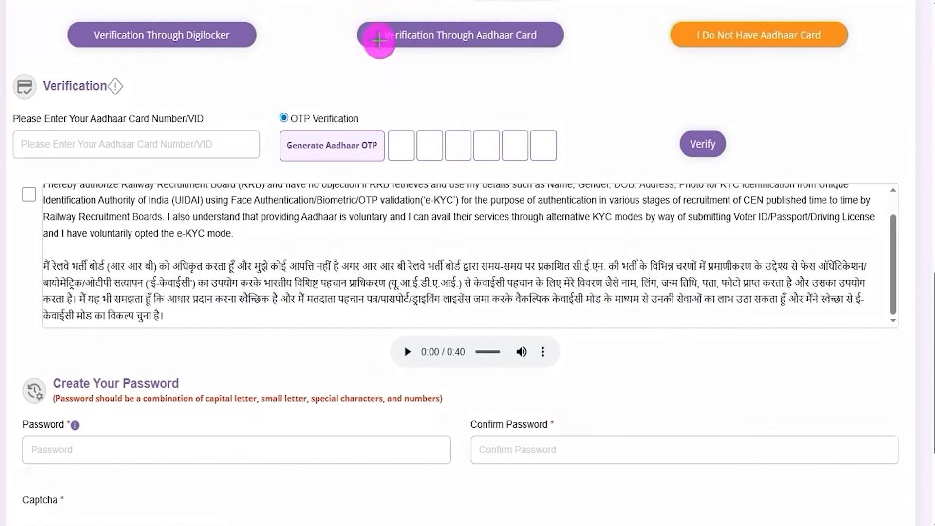
- Mark the Aadhaar Card verification option with its number field, OTP generation, code boxes and Verify, and clear the annotations
drag(343, 8, 581, 66)
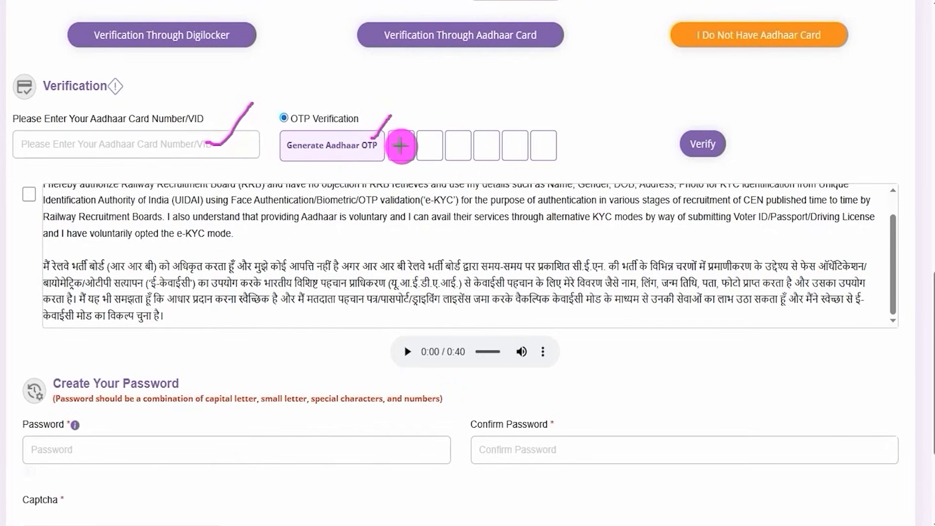
drag(398, 147, 551, 148)
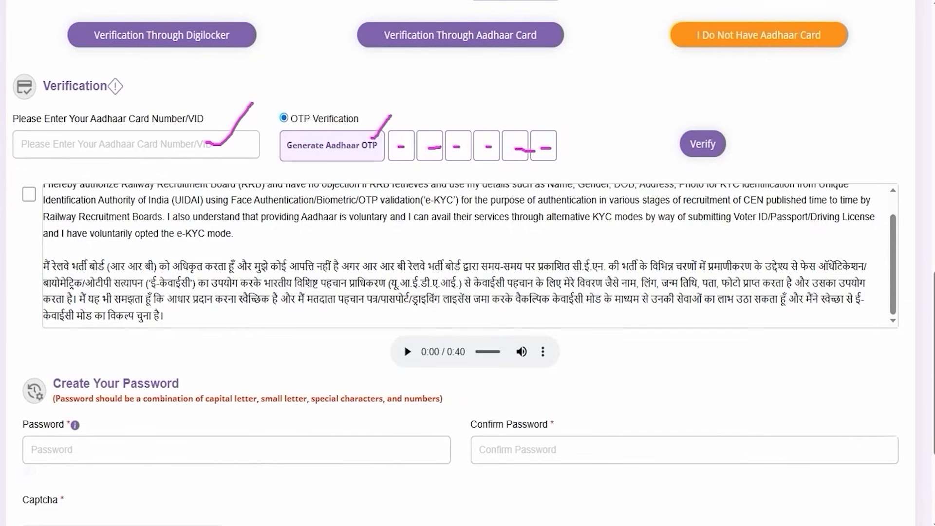
drag(869, 122, 733, 141)
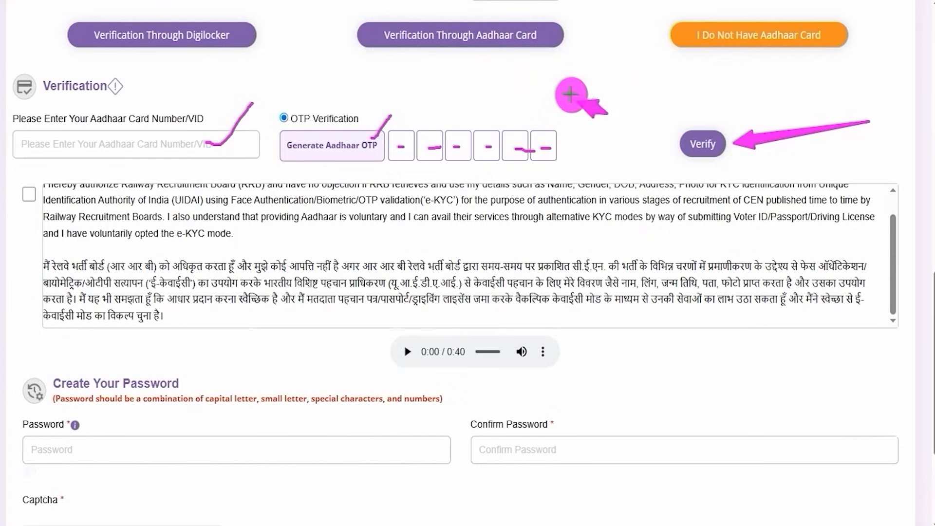
drag(570, 94, 530, 50)
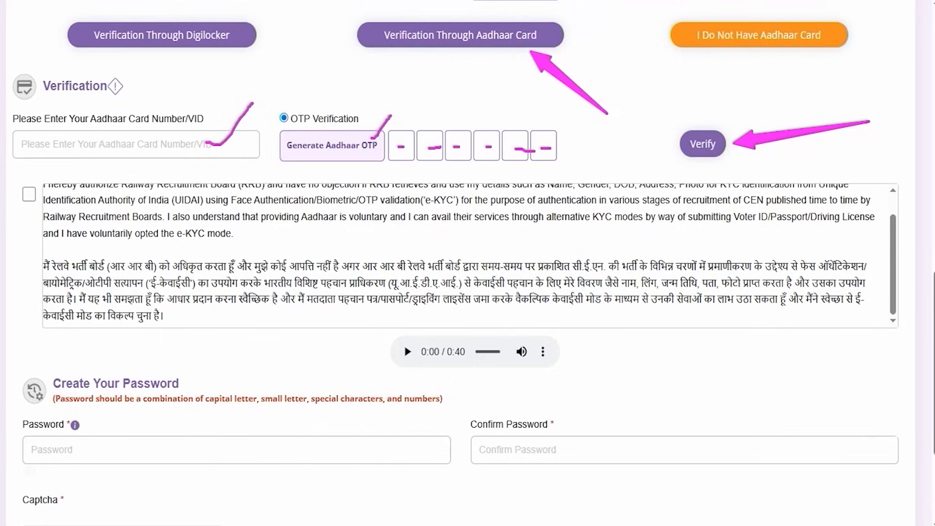
key(Escape)
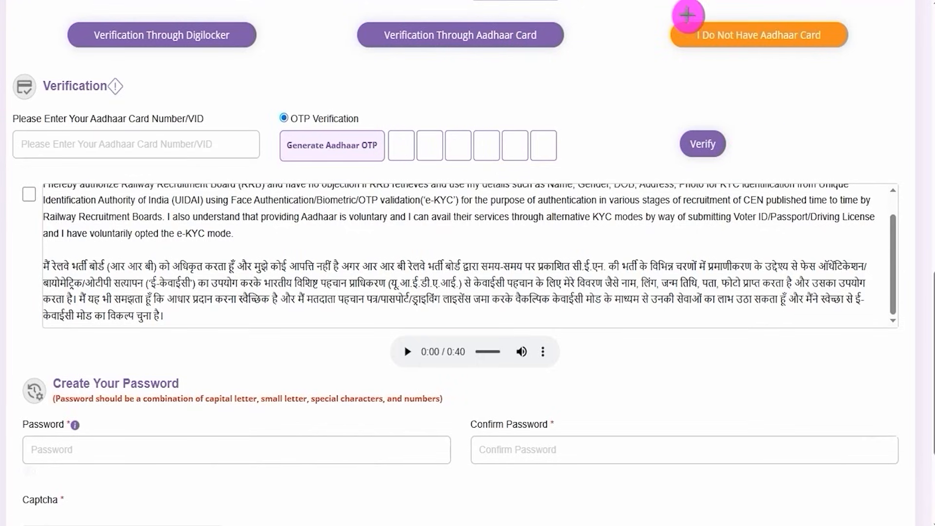
- Mark the I Do Not Have Aadhaar Card option, clear the mark, and choose that option, confirming it in the Information dialog
drag(657, 7, 856, 63)
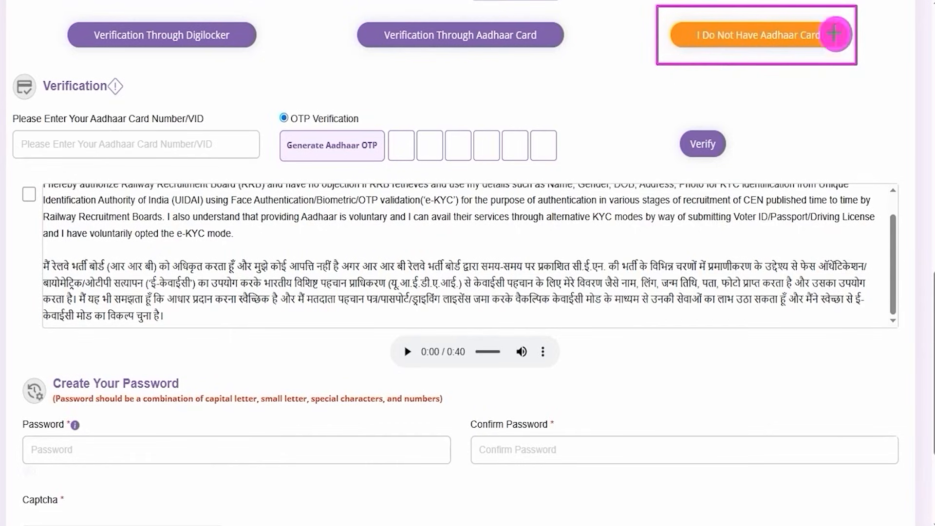
key(Escape)
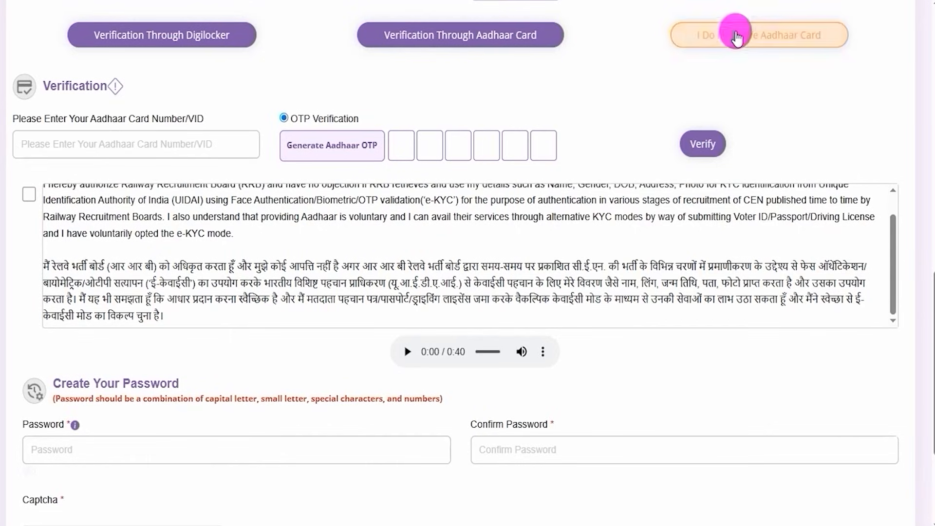
click(679, 32)
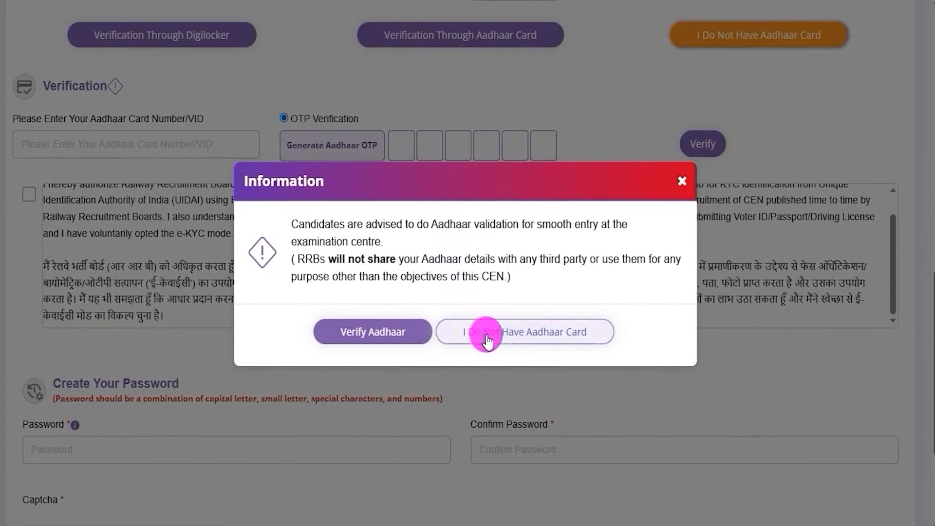
click(530, 341)
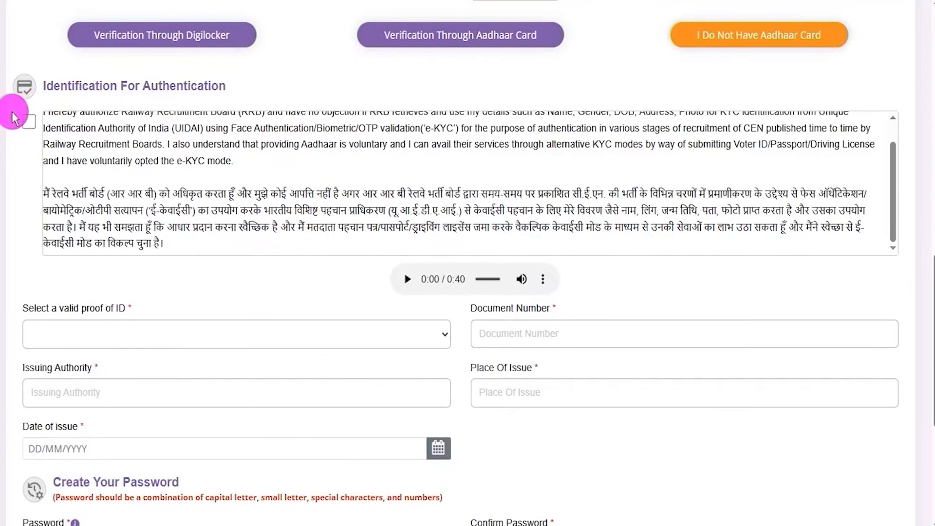
- Accept the e-KYC consent under Identification For Authentication and select PAN as the valid proof of ID
click(29, 121)
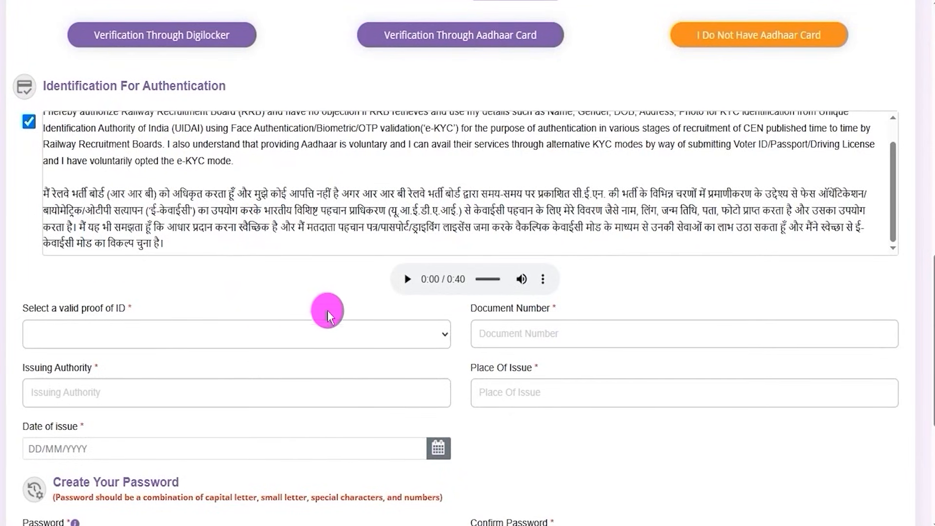
click(151, 334)
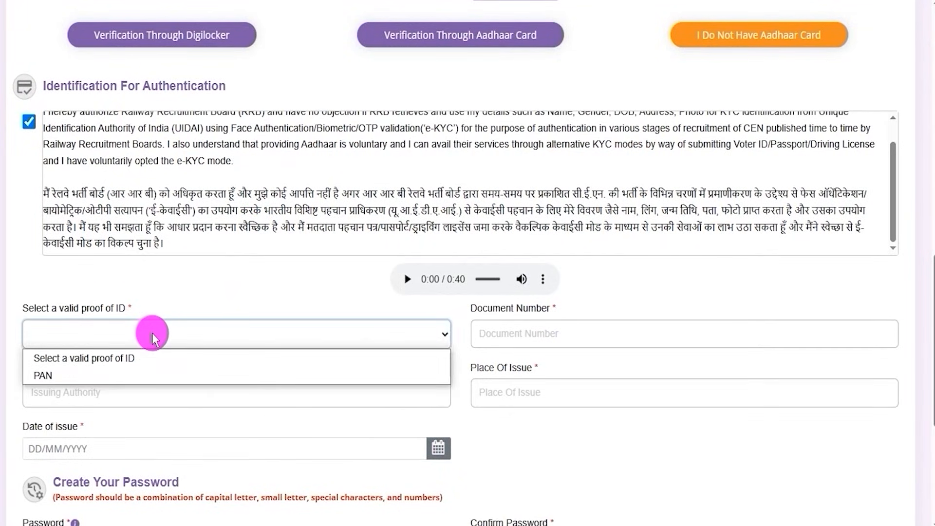
click(70, 375)
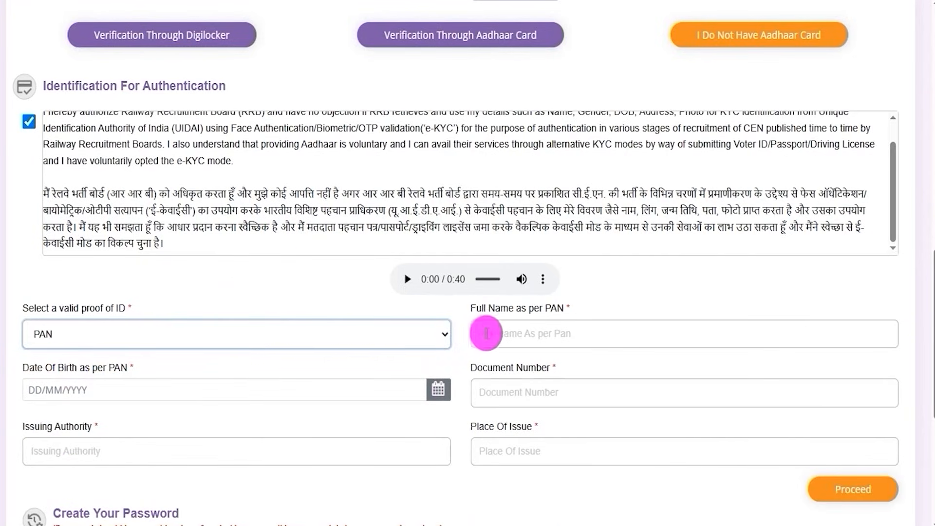
- Point out the full name, date of birth, document number, issuing authority and place of issue fields for PAN
drag(487, 308, 548, 308)
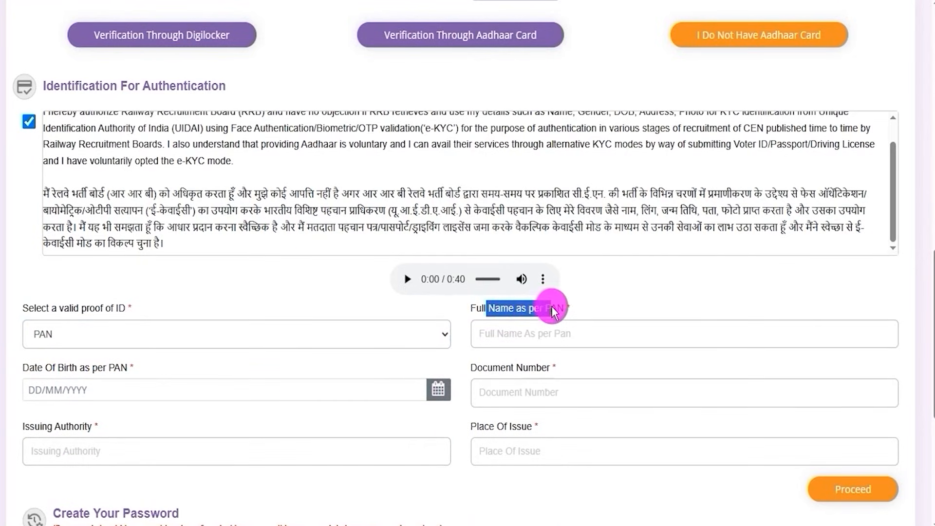
click(531, 333)
click(531, 334)
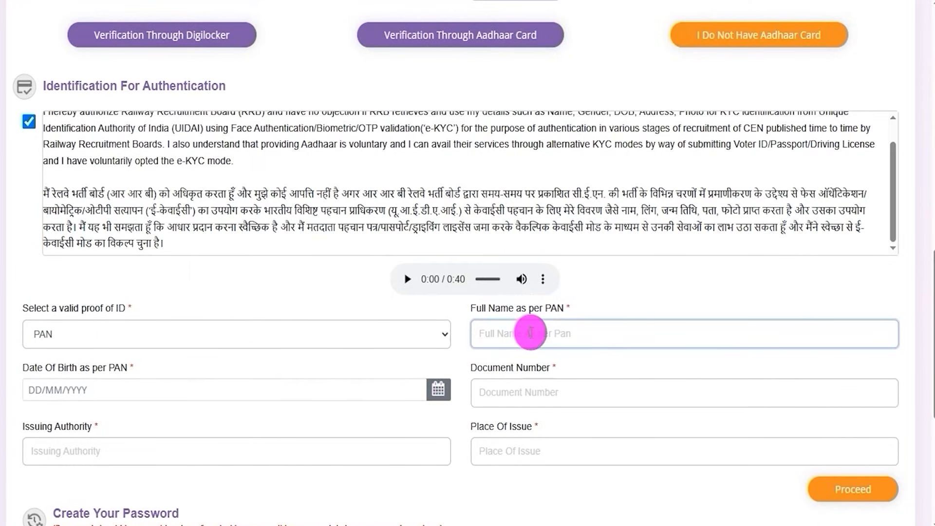
drag(37, 366, 109, 366)
click(328, 388)
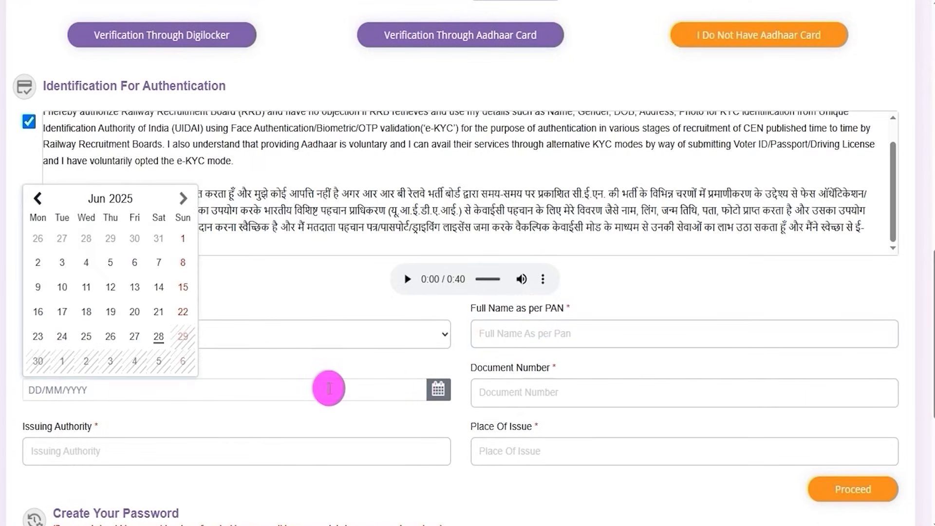
click(484, 383)
click(538, 389)
click(541, 391)
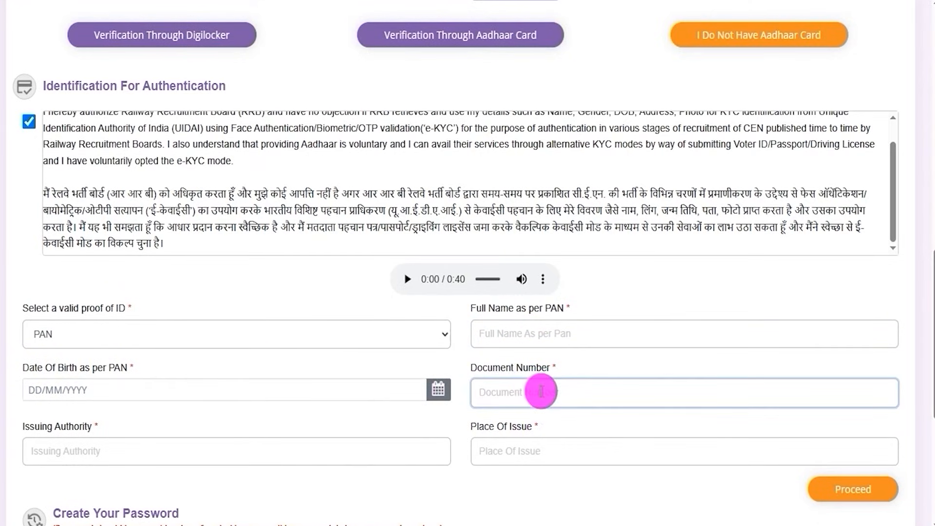
drag(501, 368, 540, 370)
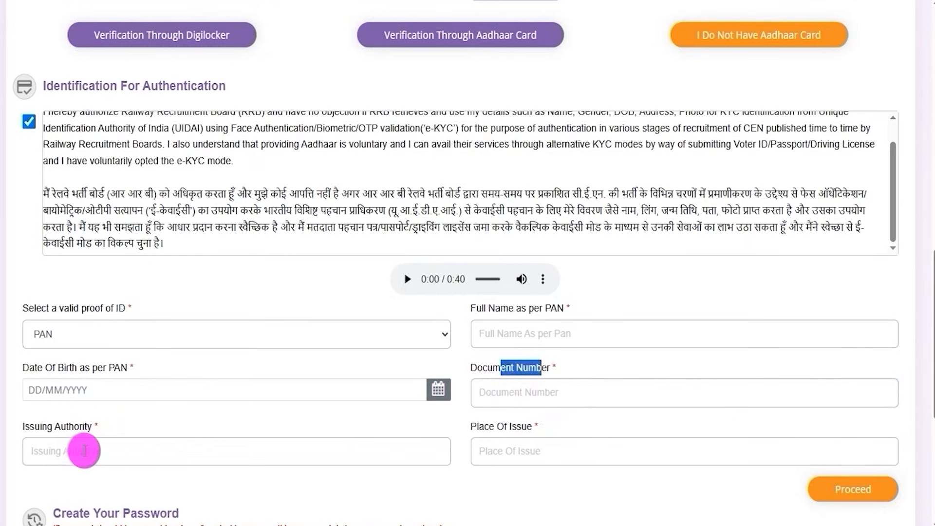
click(85, 451)
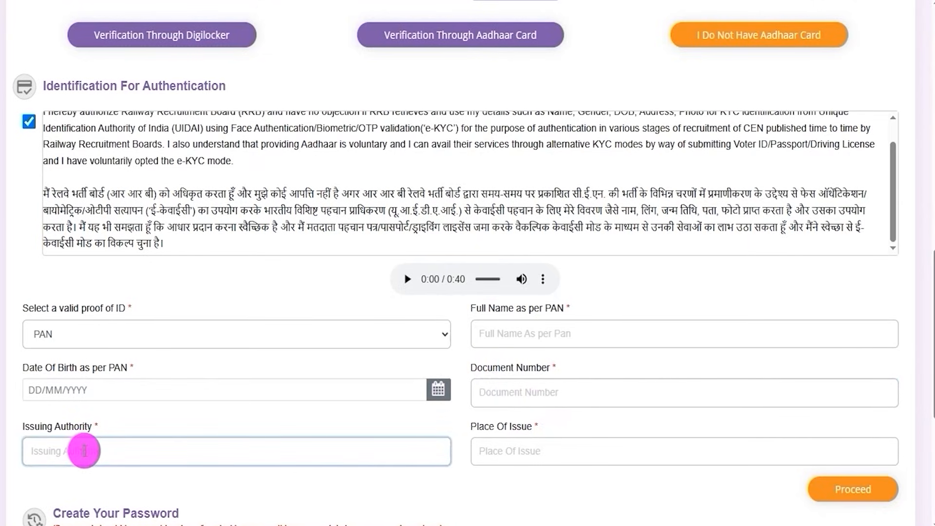
click(559, 444)
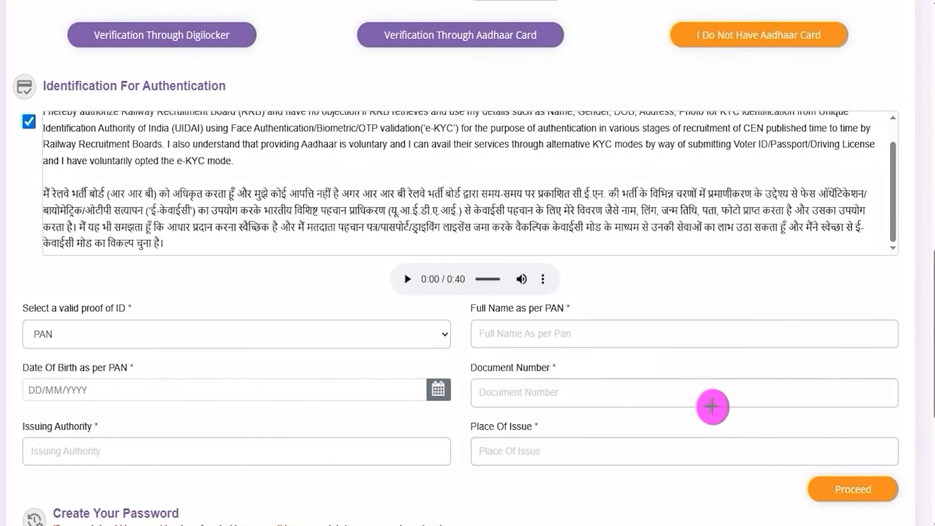
- Point an arrow at Proceed, box the three verification options, and point an arrow at Verification Through Aadhaar Card
drag(608, 488, 794, 489)
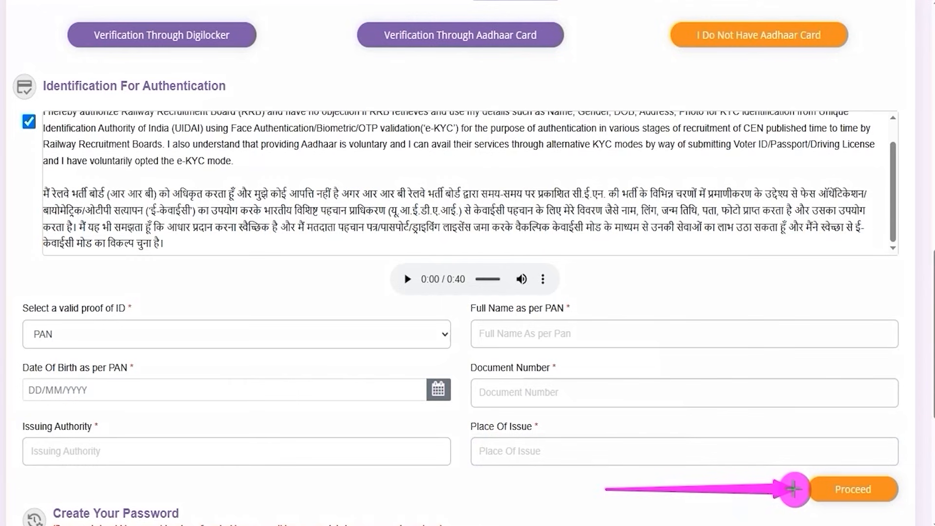
drag(794, 489, 795, 489)
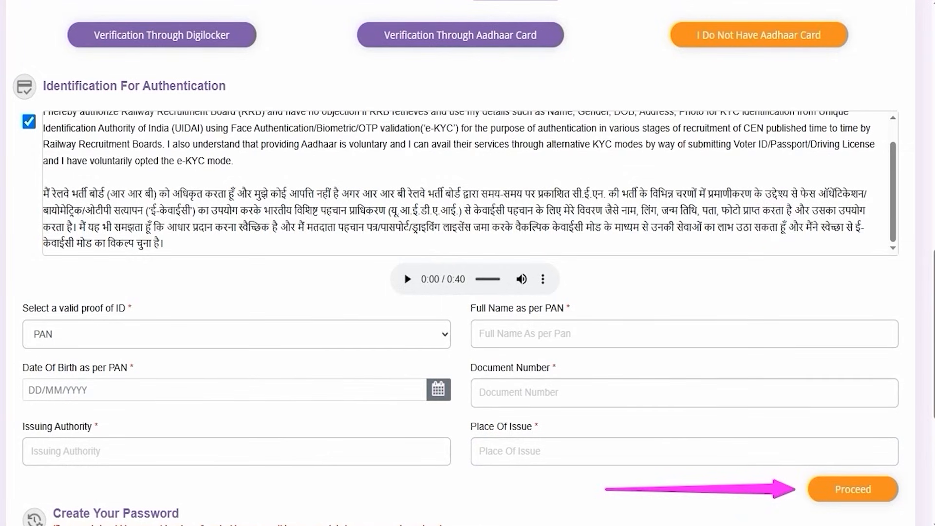
drag(646, 1, 857, 60)
drag(322, 6, 591, 60)
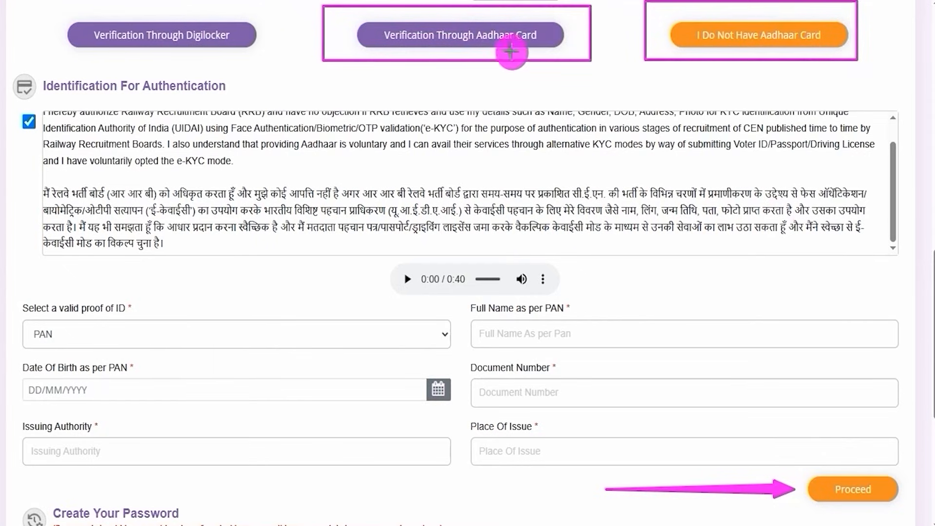
mouse_move(47, 10)
mouse_down()
mouse_move(188, 25)
mouse_move(275, 58)
mouse_up()
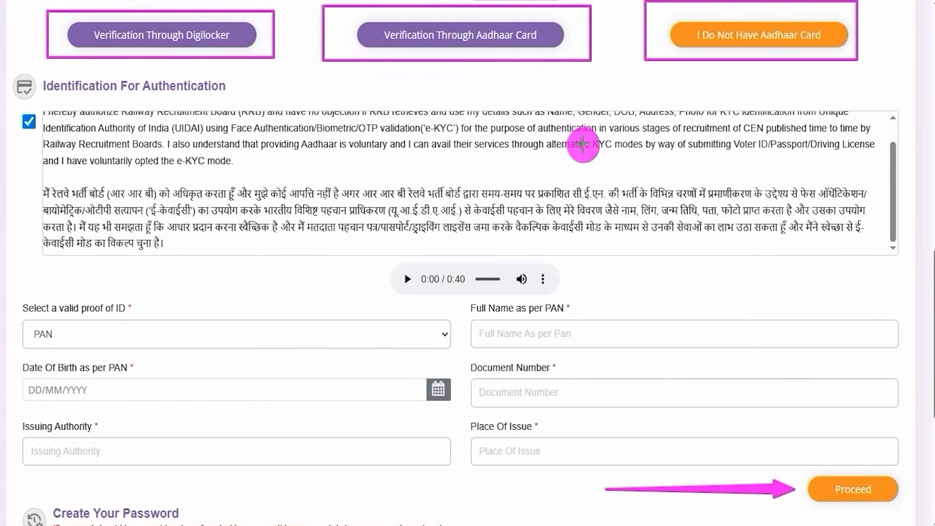
drag(598, 168, 526, 64)
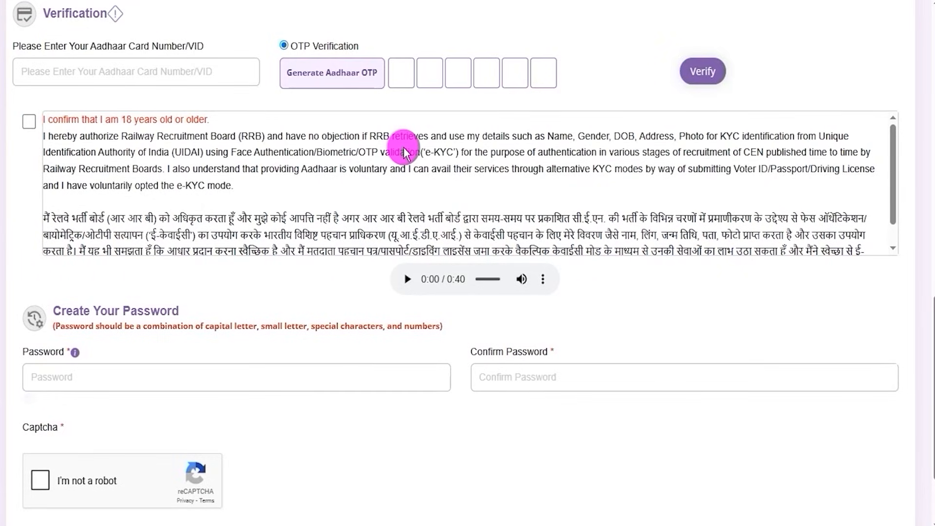
- Accept the age and e-KYC consent, and point out the Password and Confirm Password fields with the sample password in Notepad
click(29, 121)
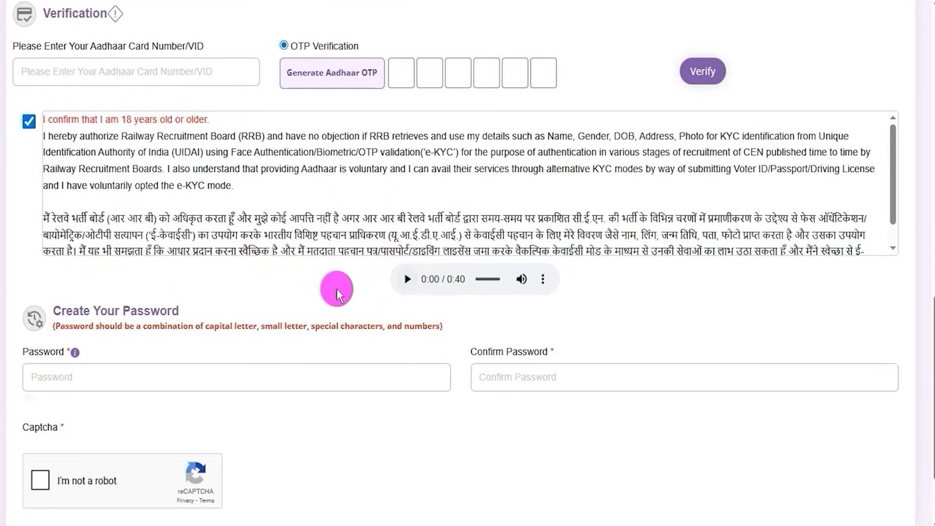
scroll(273, 290, down, 3)
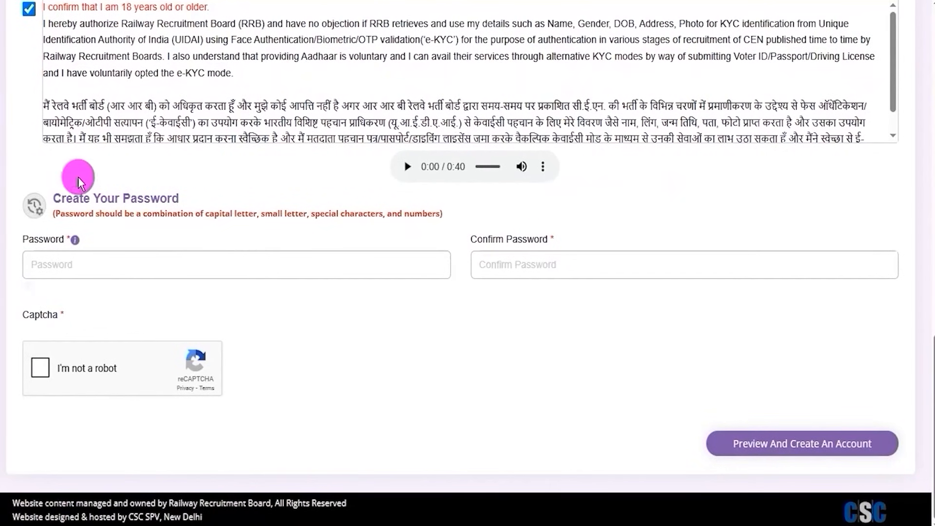
drag(51, 198, 166, 199)
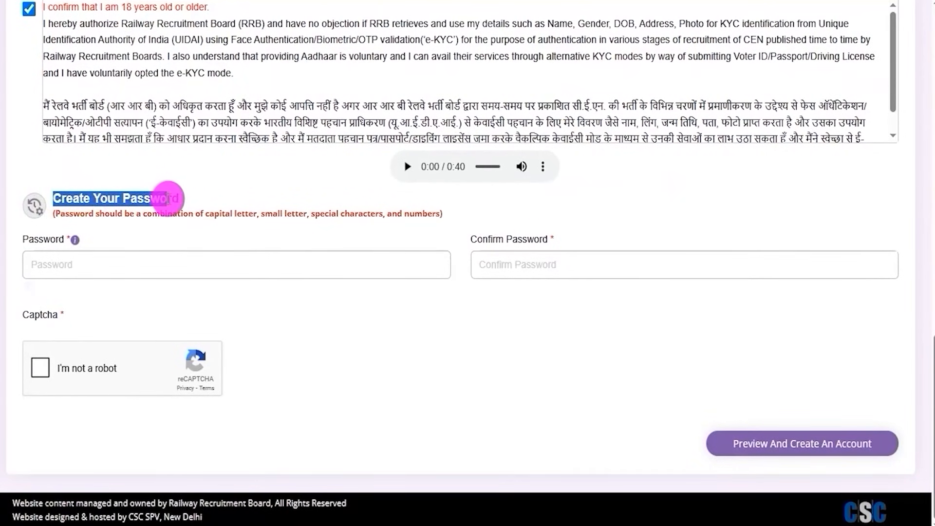
click(156, 264)
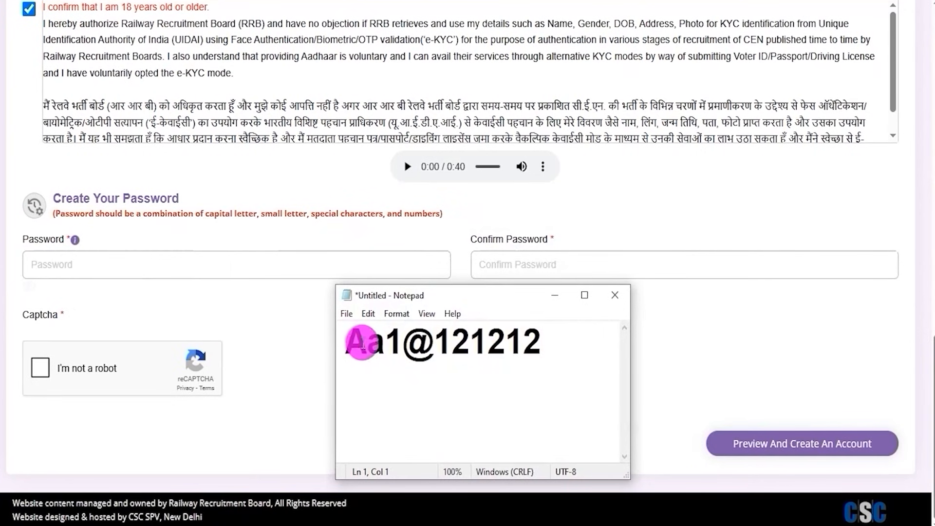
drag(347, 340, 534, 346)
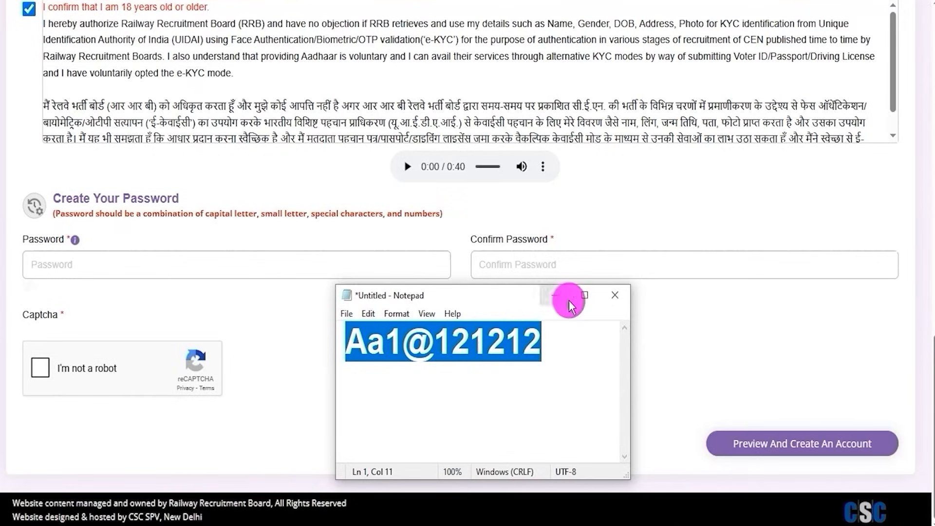
click(525, 263)
drag(477, 239, 515, 263)
click(514, 263)
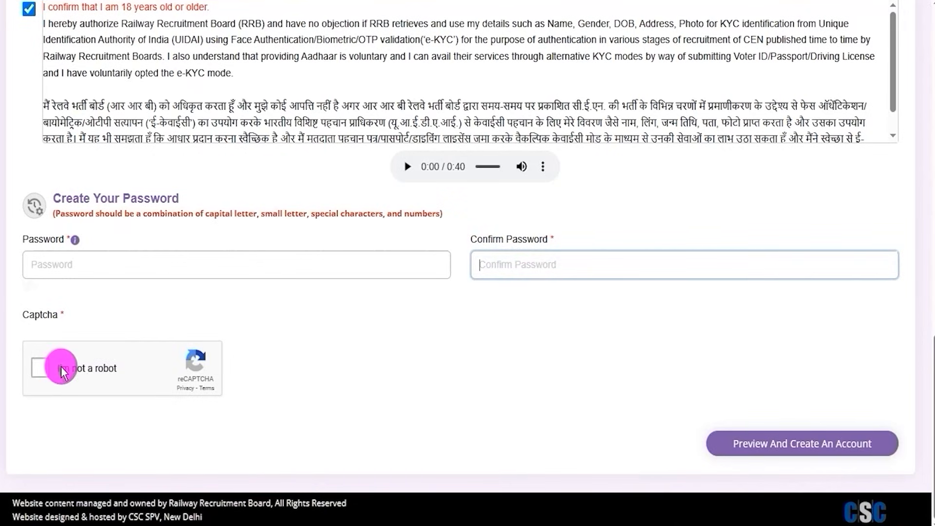
- Complete the I'm not a robot captcha and point an arrow at Preview And Create An Account
click(41, 370)
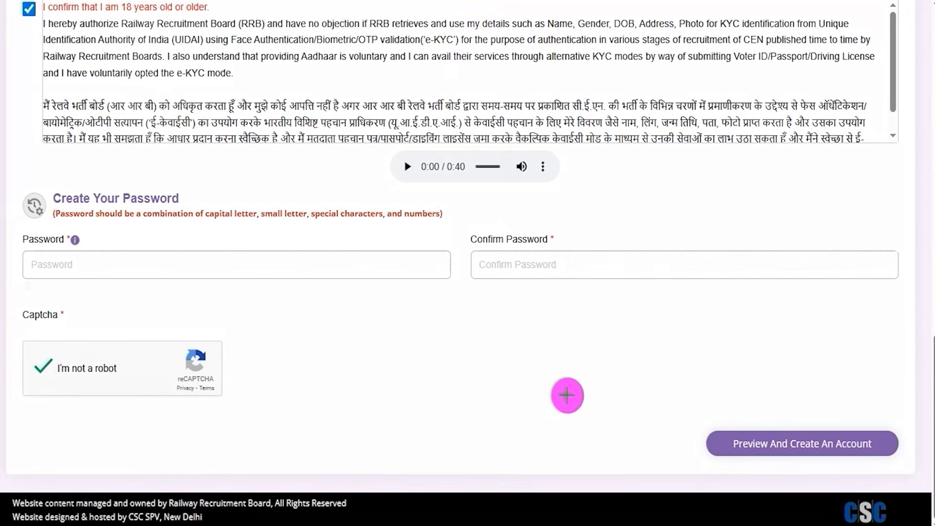
mouse_move(411, 374)
mouse_down()
mouse_move(664, 424)
mouse_move(703, 442)
mouse_up()
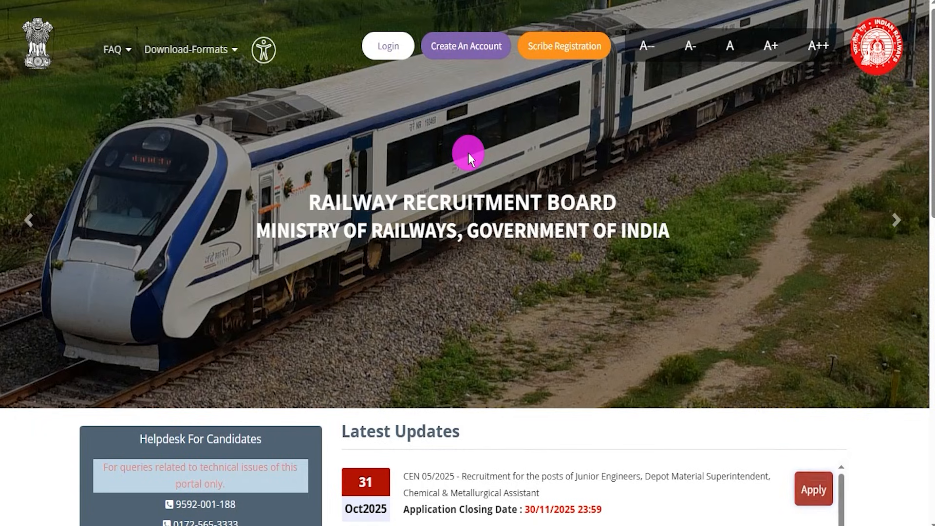
- Open the RRB login page from the home page and choose Login with RRB Account Credential
click(383, 51)
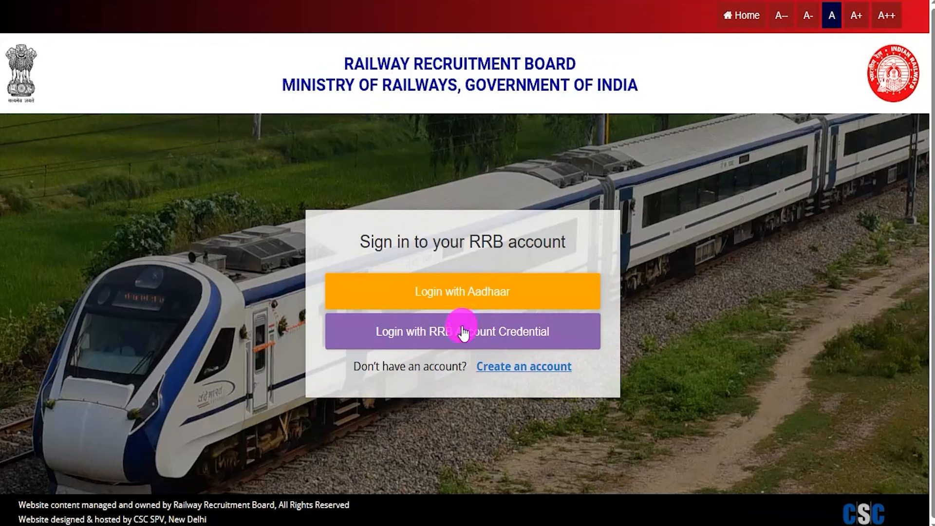
click(581, 338)
click(423, 104)
- Mark the mobile number / email address field, the Password field and the captcha, and point an arrow at Login
drag(481, 211, 508, 169)
mouse_move(463, 253)
mouse_down()
mouse_move(477, 256)
mouse_move(501, 220)
mouse_up()
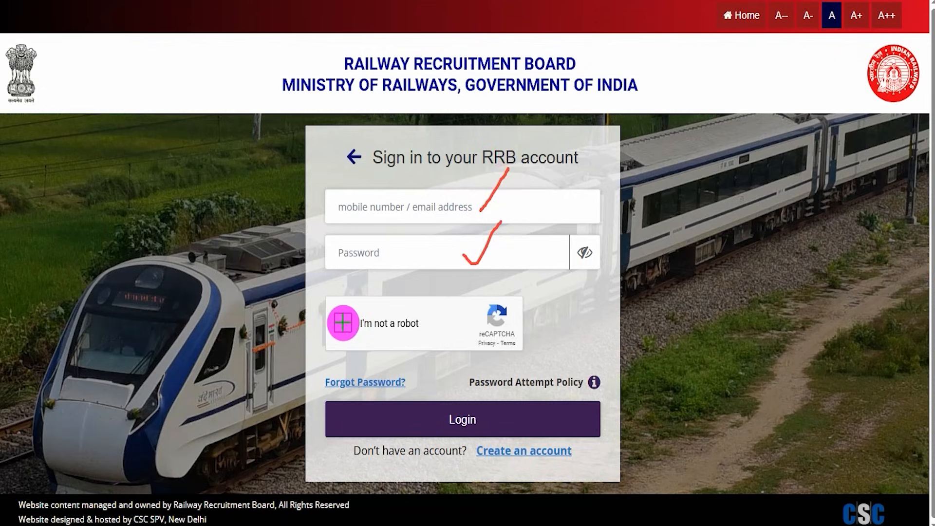
drag(343, 323, 369, 295)
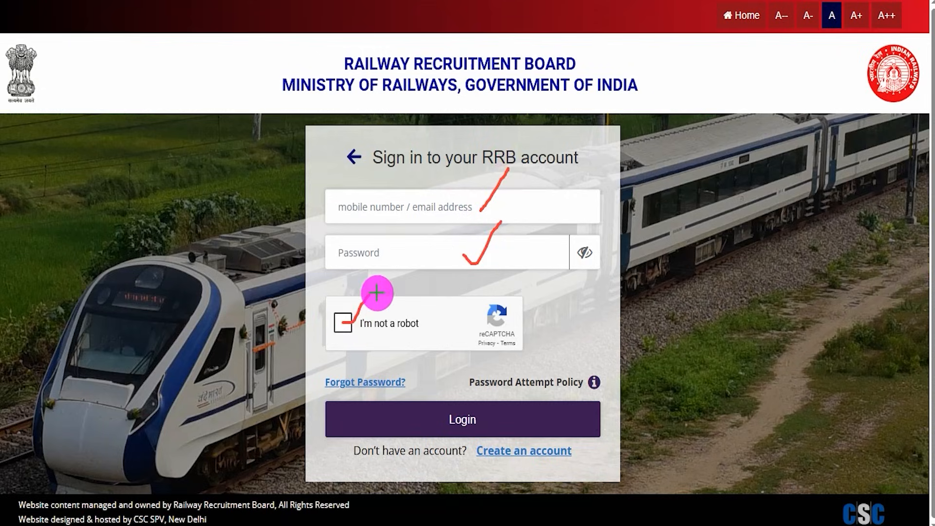
mouse_move(791, 238)
mouse_down()
mouse_move(647, 341)
mouse_move(589, 396)
mouse_up()
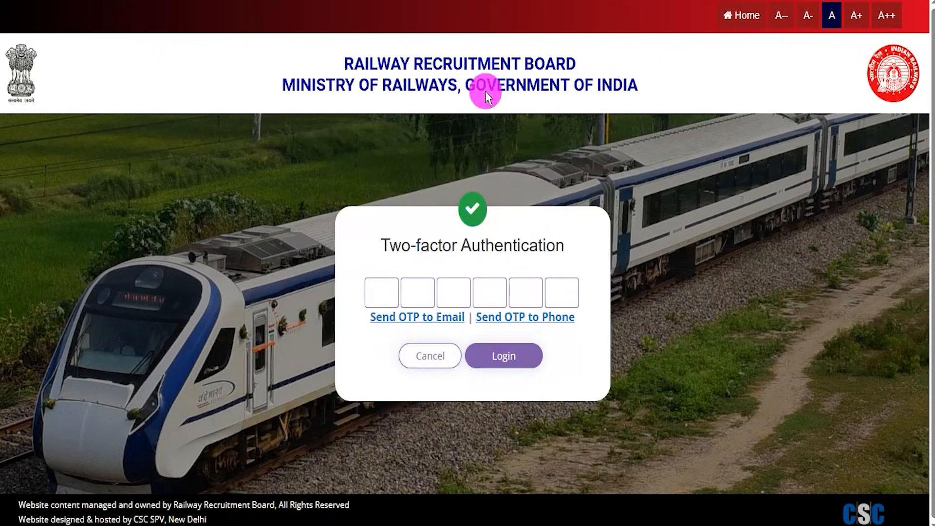
- Mark Send OTP to Email, Send OTP to Phone, the OTP boxes and Login in Two-factor Authentication, and log in
drag(356, 336, 371, 318)
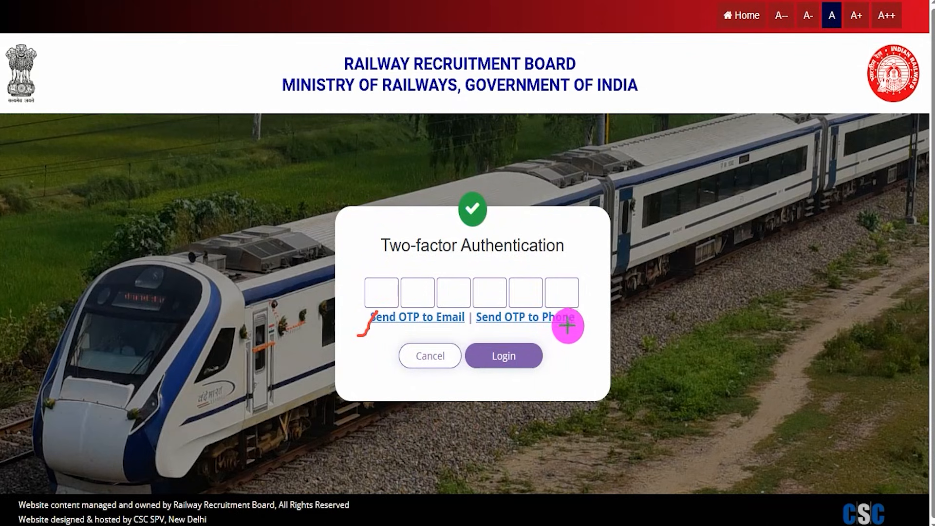
drag(576, 322, 600, 295)
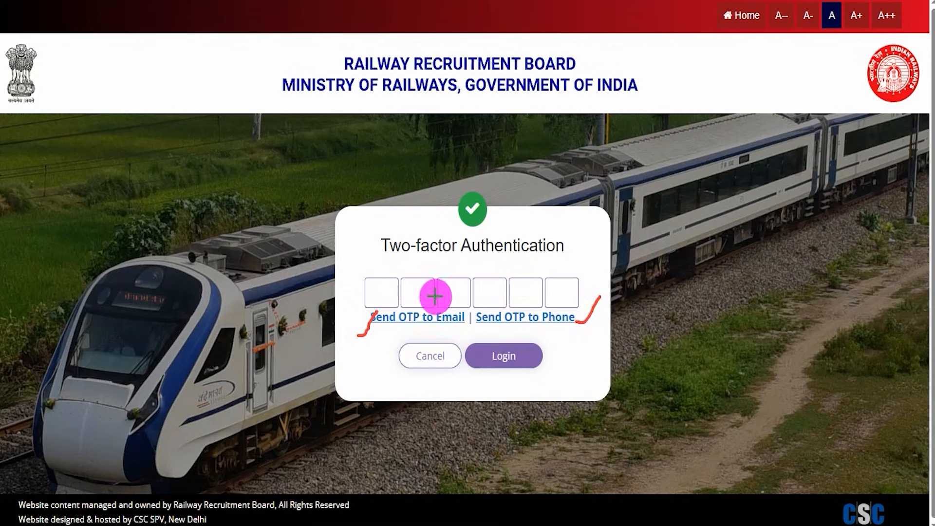
drag(378, 296, 389, 296)
drag(414, 297, 425, 297)
drag(548, 293, 564, 292)
mouse_move(790, 336)
mouse_down()
mouse_move(672, 355)
mouse_move(570, 355)
mouse_up()
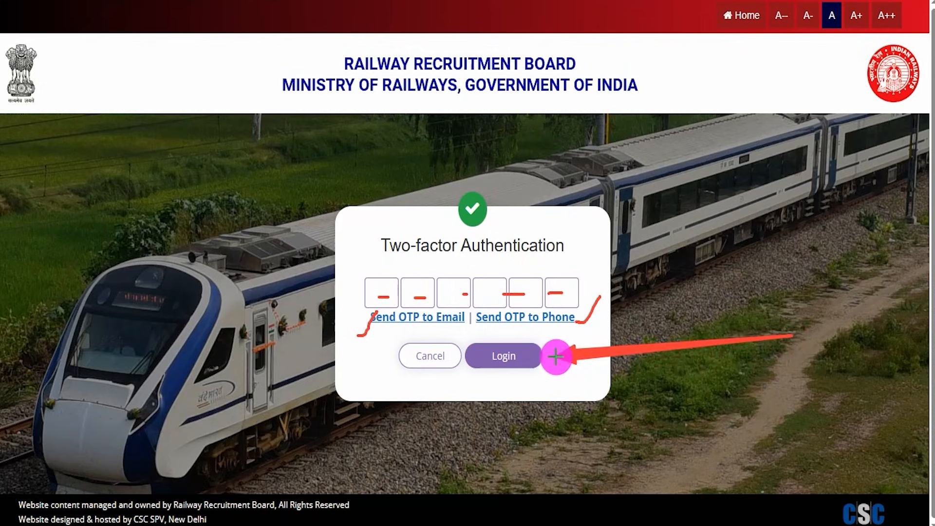
click(540, 355)
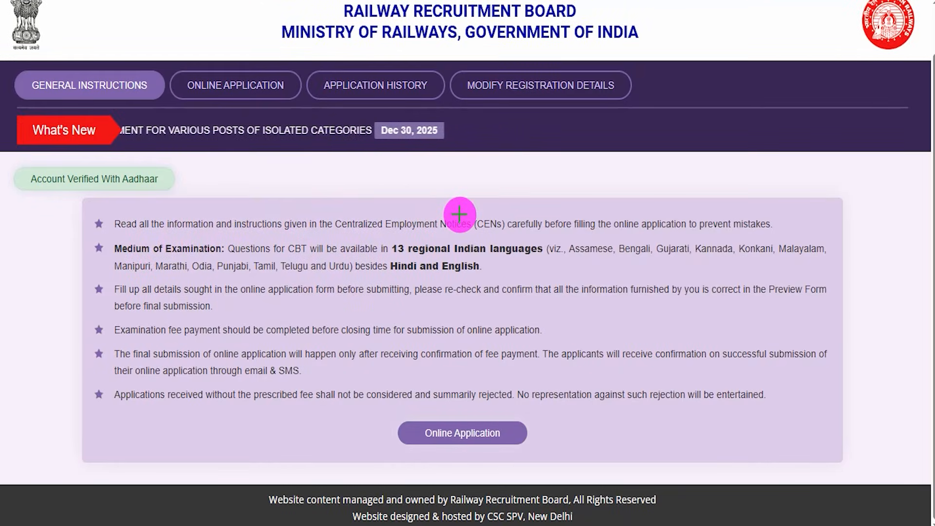
- Draw tick marks beside the General Instructions points on reading the CENs, exam medium, form details, fee payment and final submission
drag(782, 224, 797, 204)
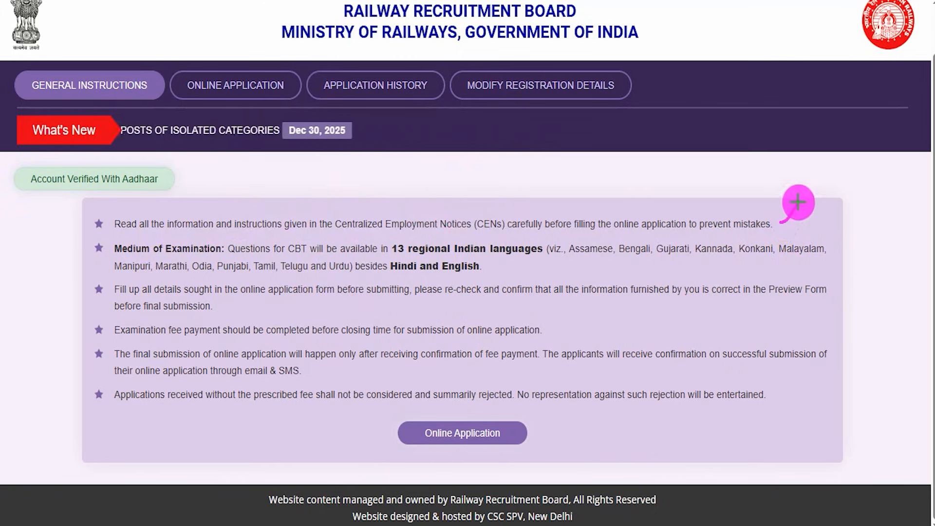
drag(832, 253, 846, 234)
drag(830, 288, 846, 269)
drag(588, 330, 615, 307)
drag(675, 360, 694, 346)
drag(681, 383, 711, 360)
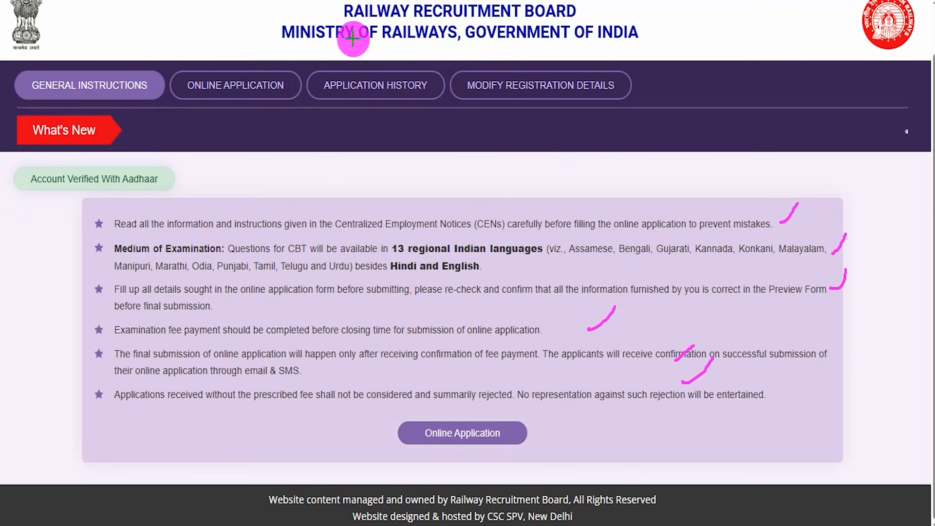
- Point out both Online Application options on the General Instructions page and open the online application page
drag(158, 221, 229, 105)
drag(207, 419, 397, 429)
click(404, 433)
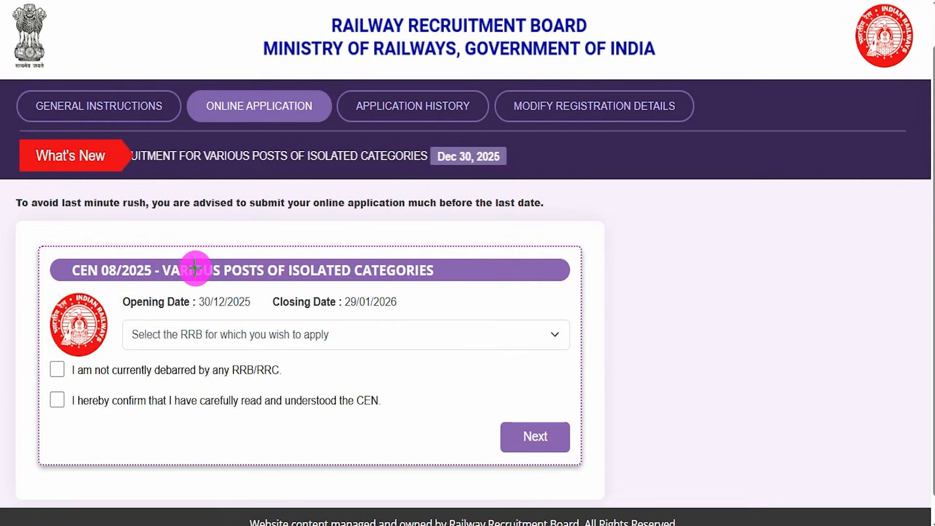
- Outline the CEN 08/2025 card, accept both declarations, select Mumbai as the RRB and continue to the application form
mouse_move(28, 237)
mouse_down()
mouse_move(280, 271)
mouse_move(381, 309)
mouse_move(418, 288)
mouse_move(585, 288)
mouse_move(580, 378)
mouse_move(602, 486)
mouse_up()
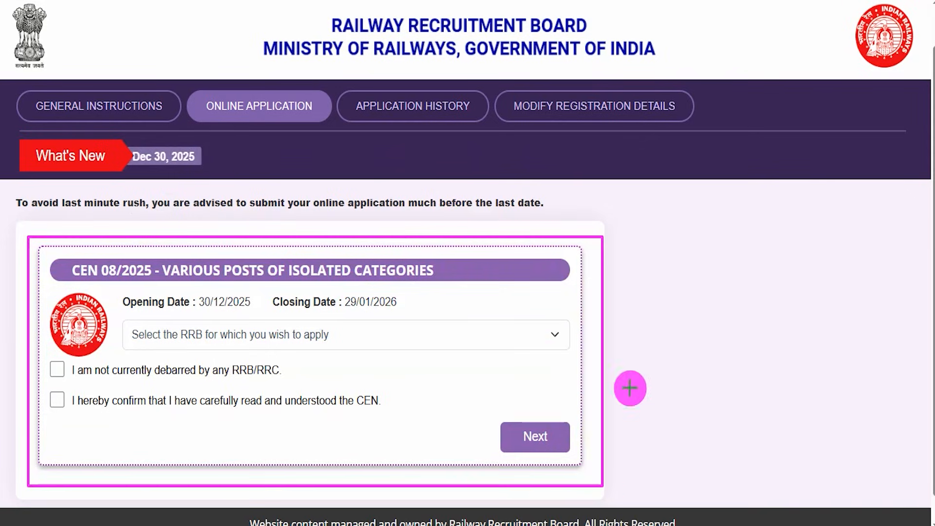
key(Escape)
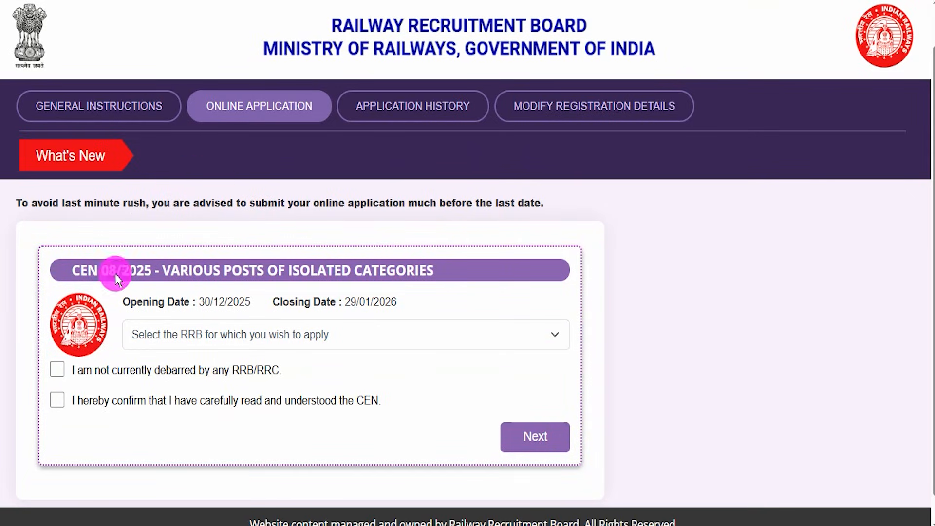
click(58, 370)
click(56, 400)
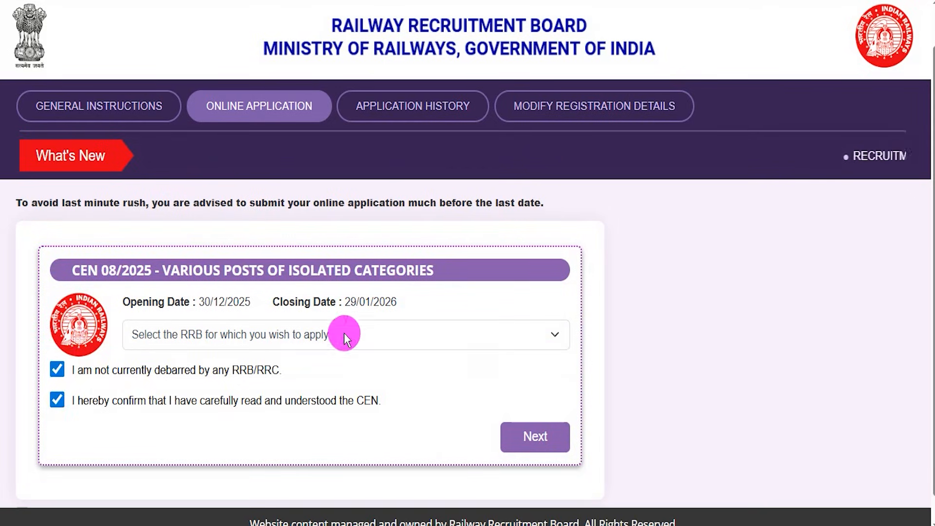
click(246, 337)
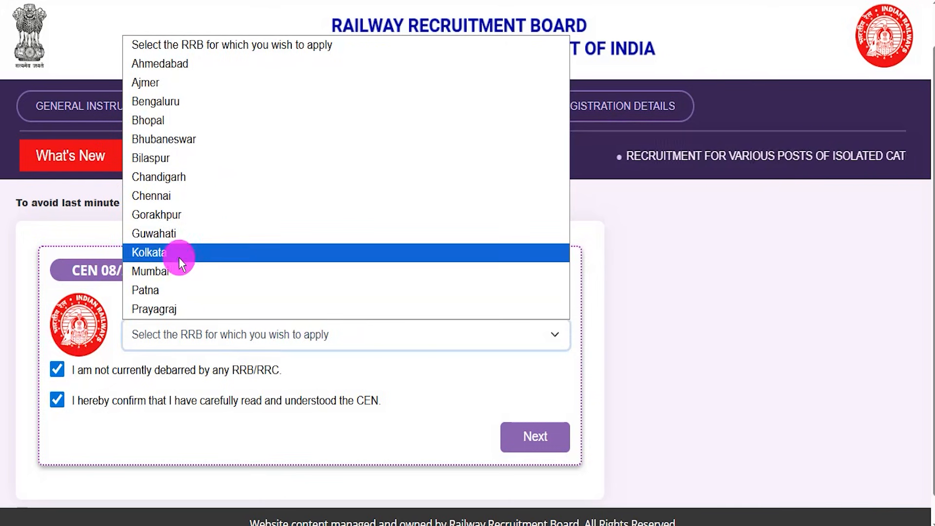
click(172, 271)
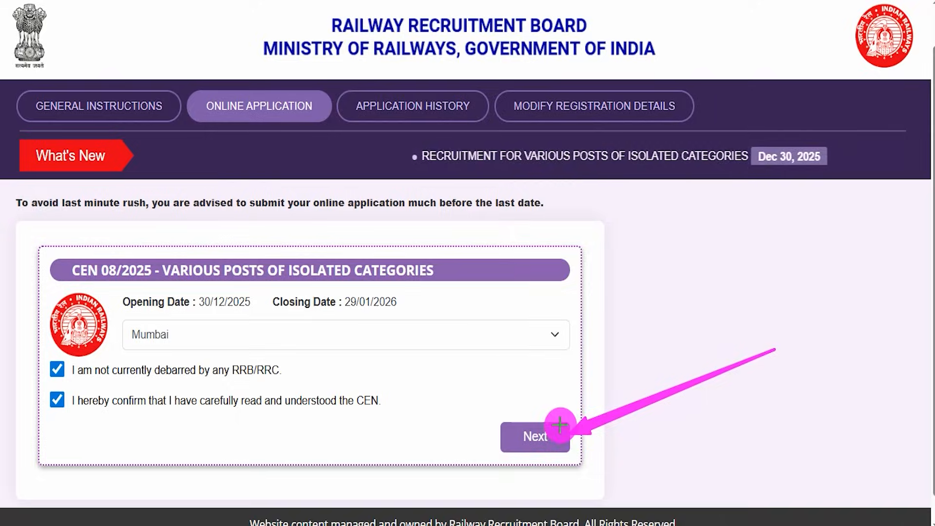
click(560, 425)
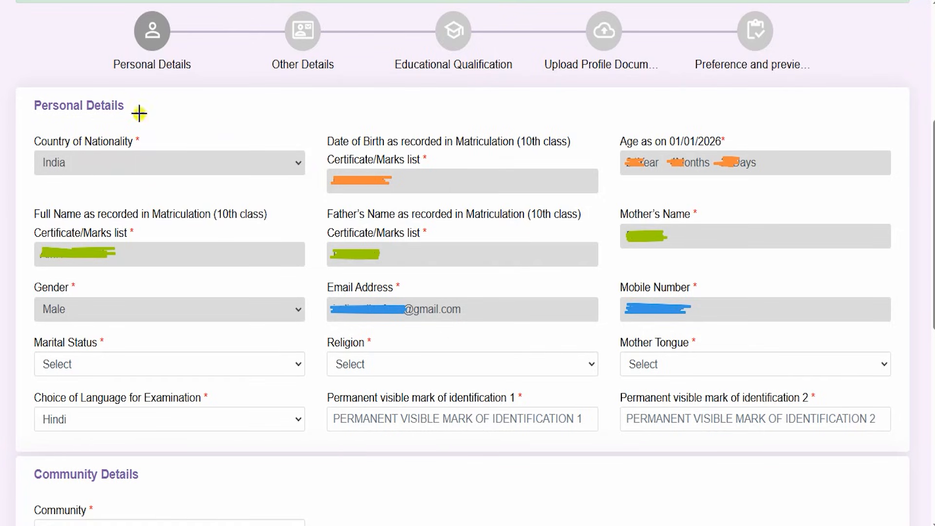
- Mark the date of birth, mother's name, full name, email address and mobile number fields in Personal Details
drag(458, 183, 498, 156)
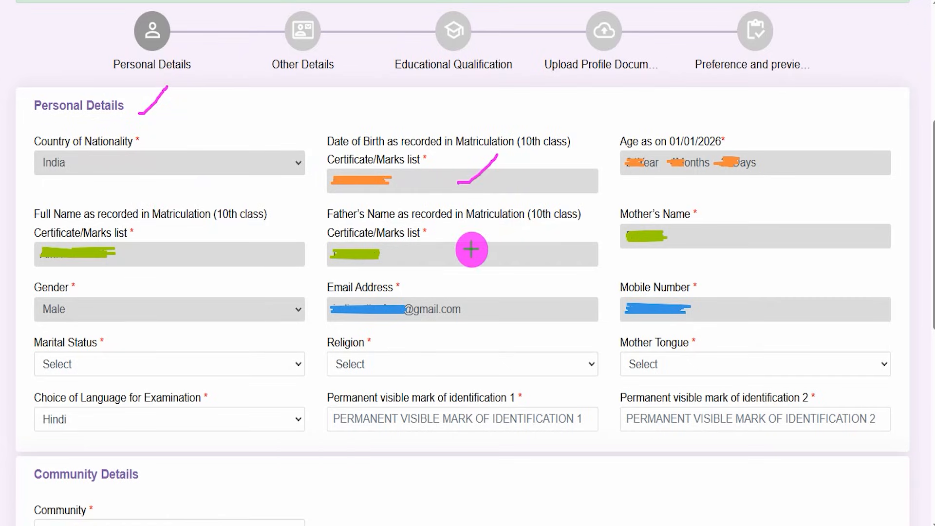
drag(679, 242, 704, 212)
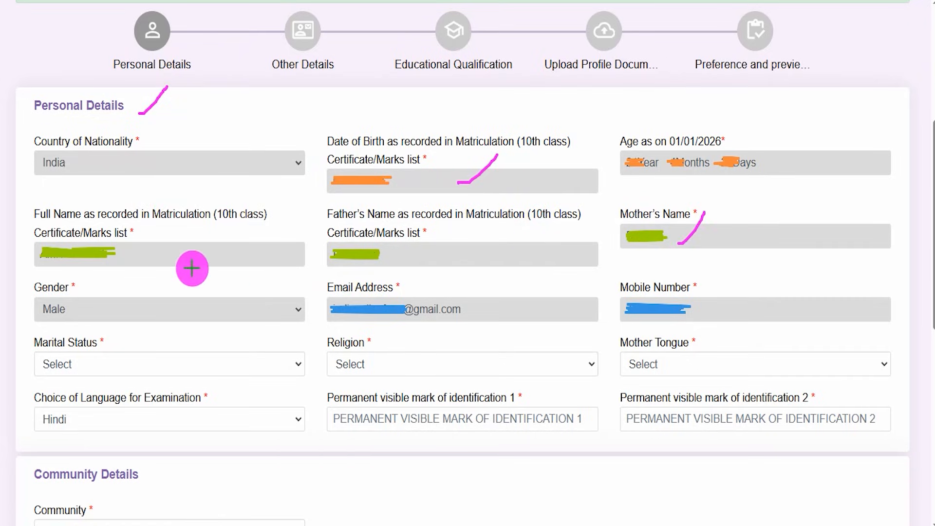
drag(182, 261, 225, 236)
drag(519, 309, 579, 306)
drag(695, 301, 715, 295)
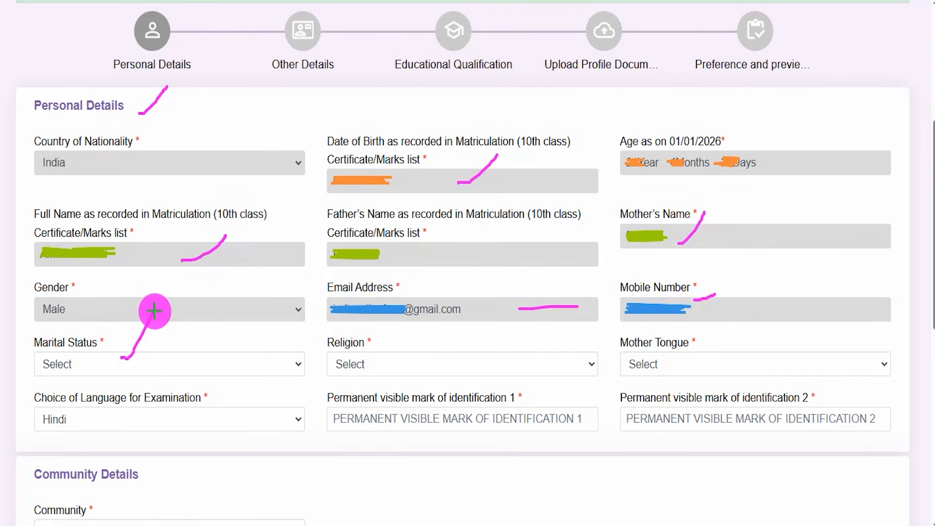
- Mark the Religion, Mother Tongue, Choice of Language for Examination and both permanent visible identification mark fields
drag(431, 364, 471, 317)
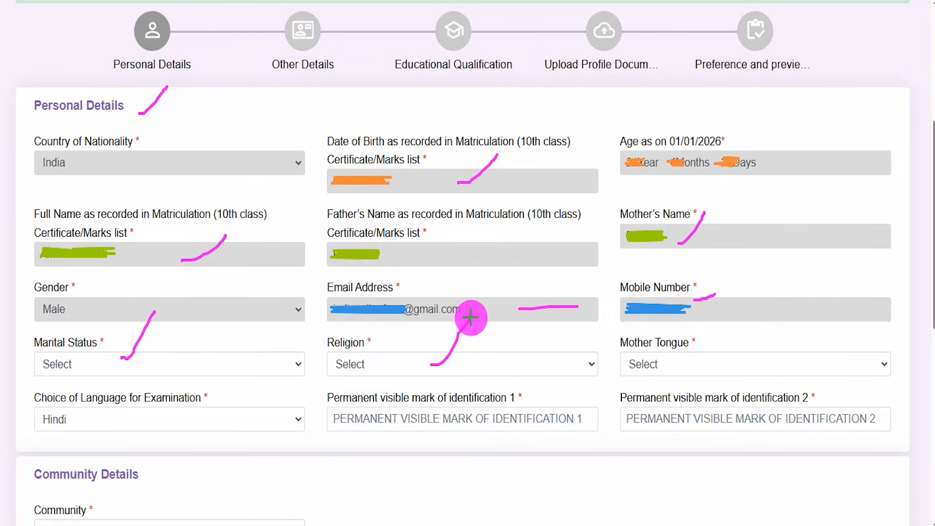
drag(703, 359, 755, 318)
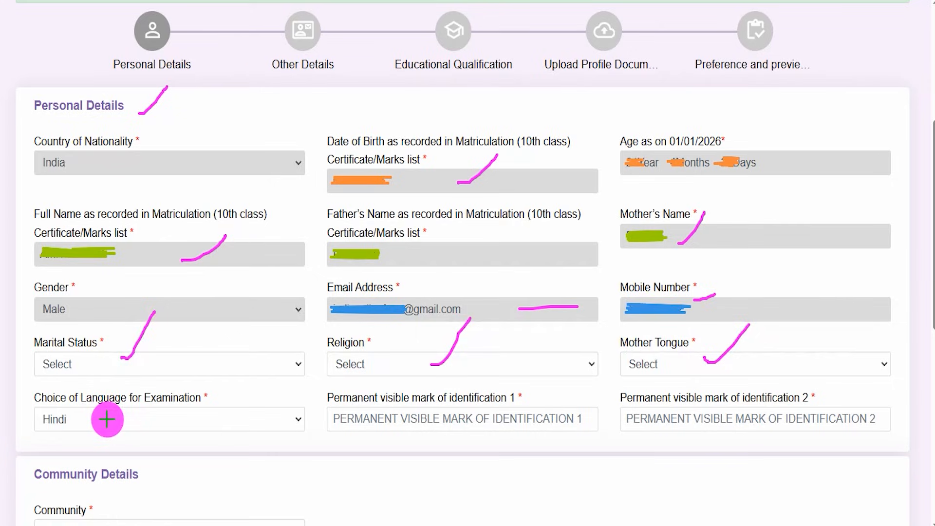
drag(83, 424, 127, 370)
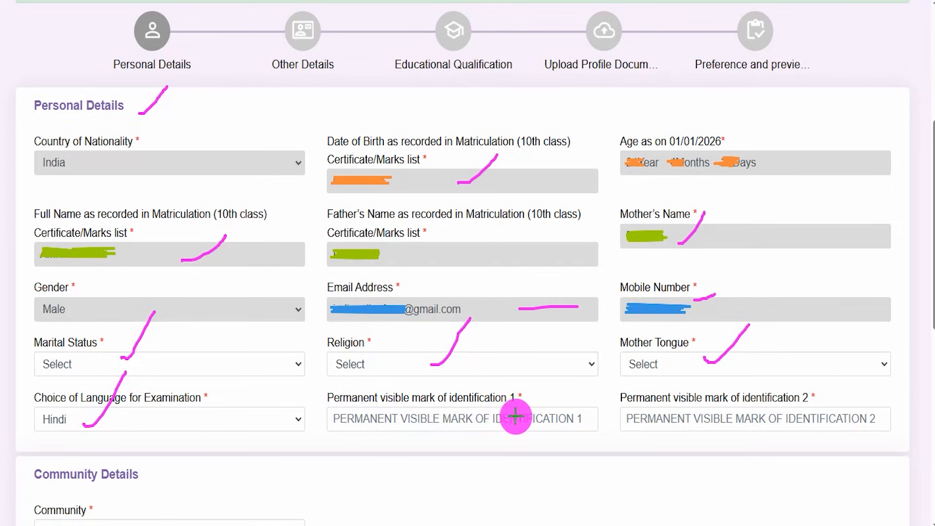
drag(344, 421, 381, 416)
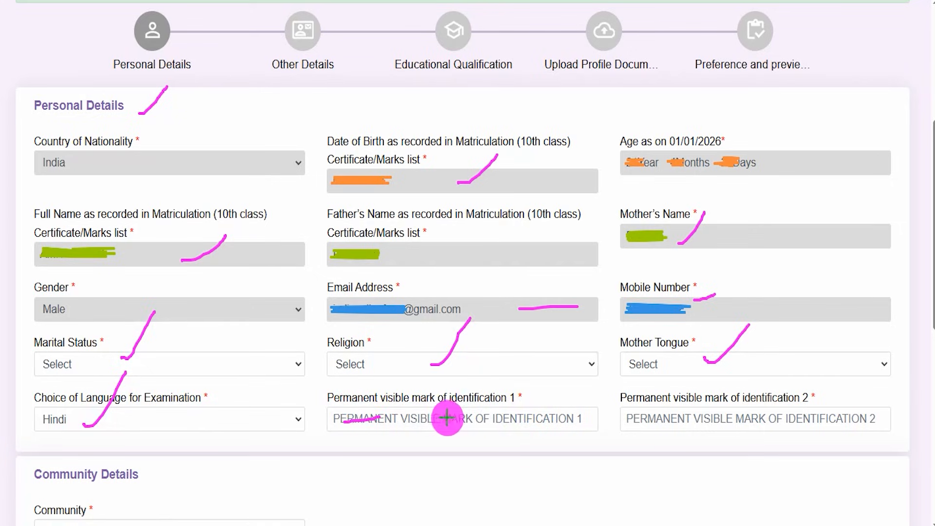
drag(638, 423, 705, 421)
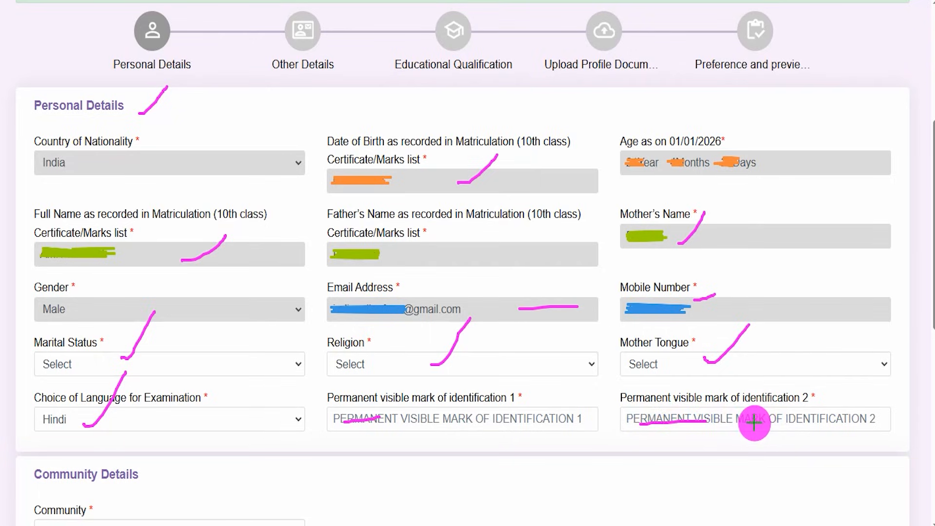
drag(726, 423, 757, 376)
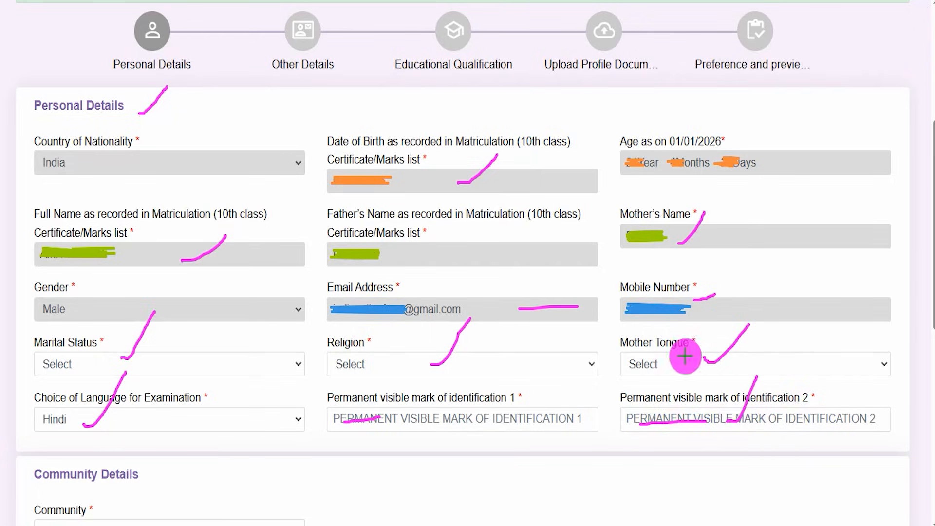
- Mark the Community selection and underline the Present Address heading with its State/UT, Address, nearest city and Pincode fields
drag(43, 487, 112, 487)
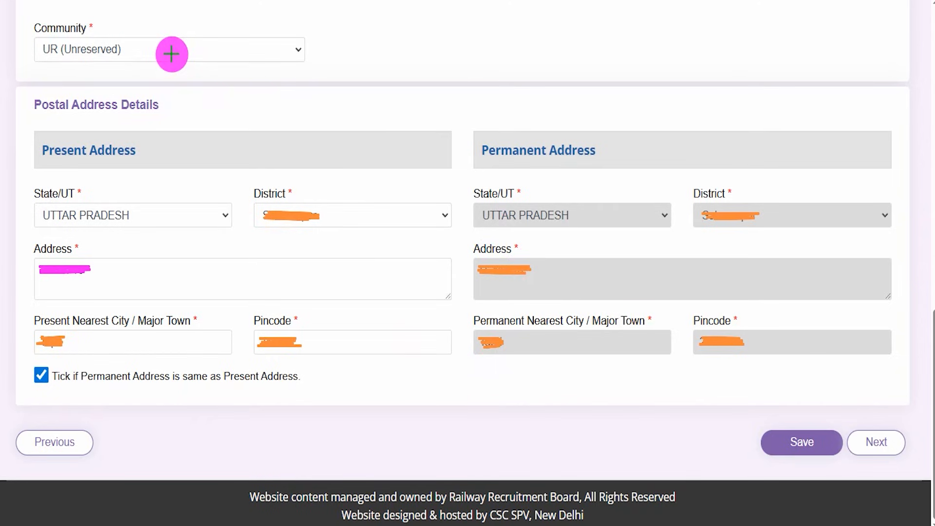
drag(160, 52, 188, 25)
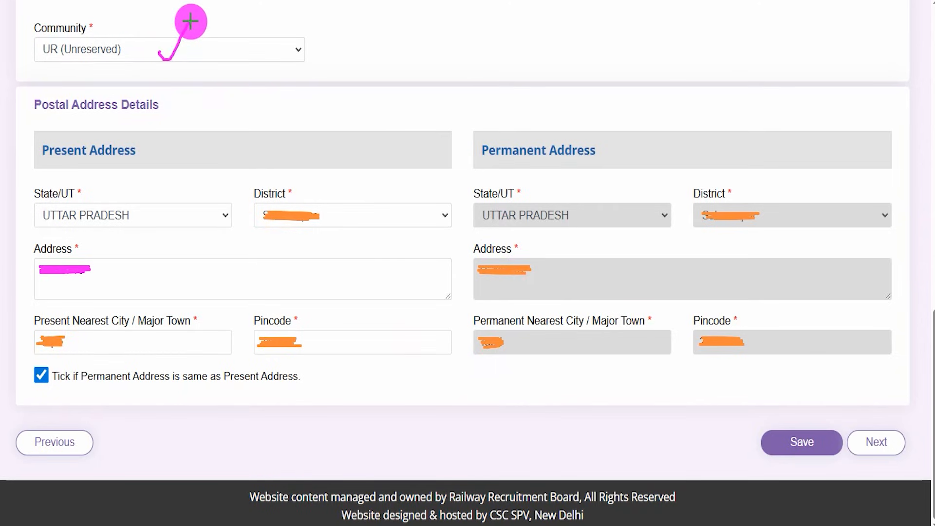
drag(54, 165, 130, 164)
drag(133, 220, 173, 221)
drag(158, 272, 222, 273)
drag(120, 293, 151, 293)
drag(112, 344, 156, 345)
drag(307, 345, 377, 345)
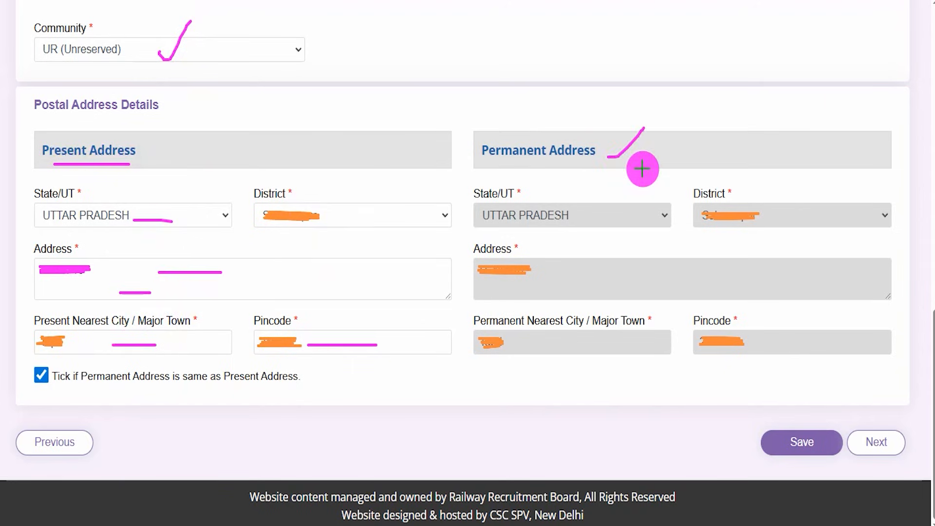
- Mark the Permanent Address heading and its State/UT, District, Address, nearest city and Pincode fields
drag(573, 220, 621, 220)
drag(801, 215, 825, 215)
drag(643, 287, 661, 286)
click(606, 334)
drag(752, 339, 787, 338)
drag(616, 167, 660, 137)
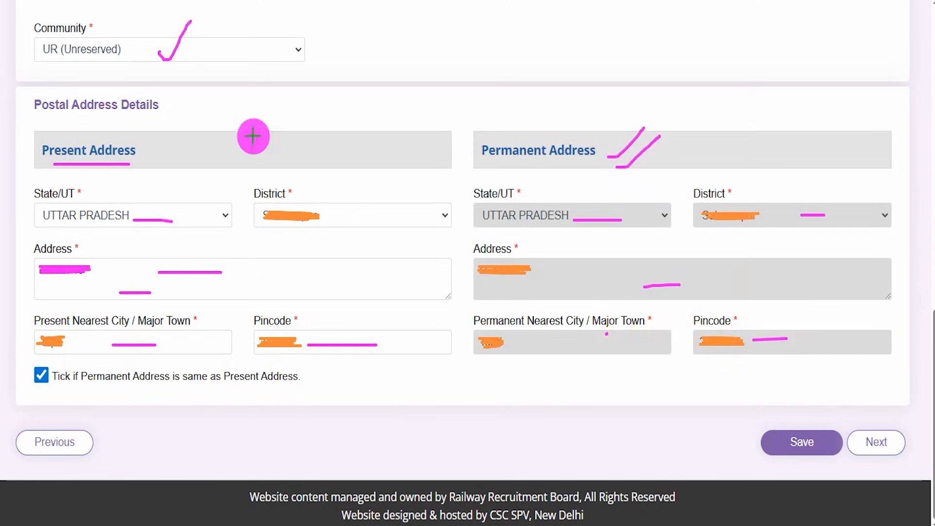
- Mark the same-as-present-address checkbox and emphasize the Present Address and Permanent Address headings and the permanent State/UT
mouse_move(142, 156)
mouse_down()
mouse_move(163, 136)
mouse_move(185, 138)
mouse_up()
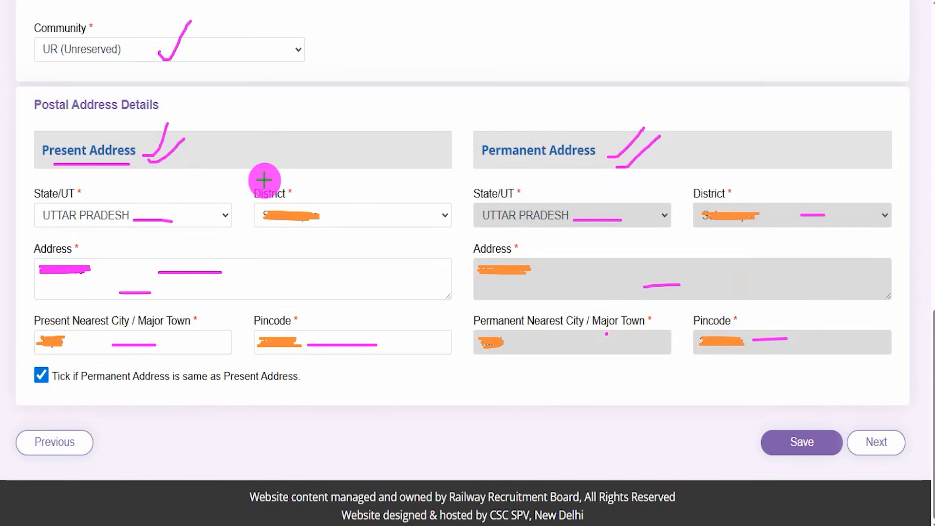
drag(42, 381, 61, 366)
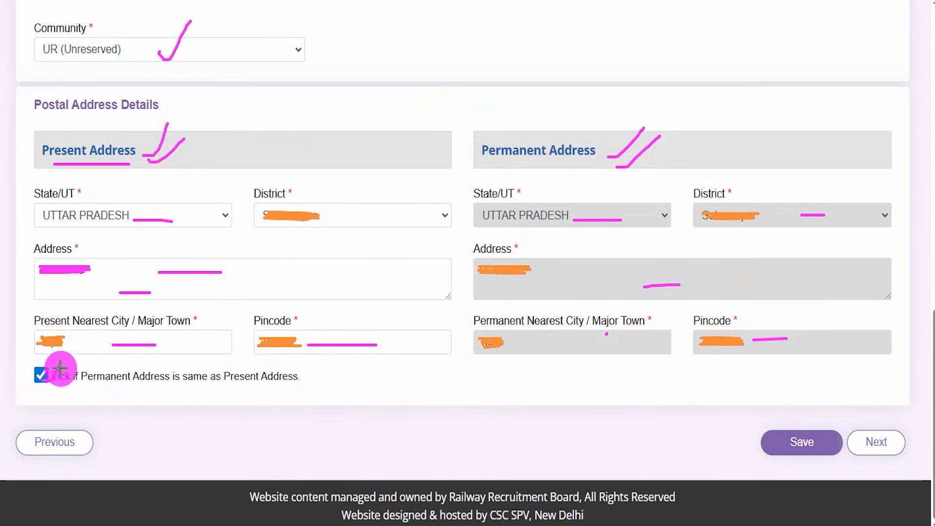
drag(490, 166, 554, 161)
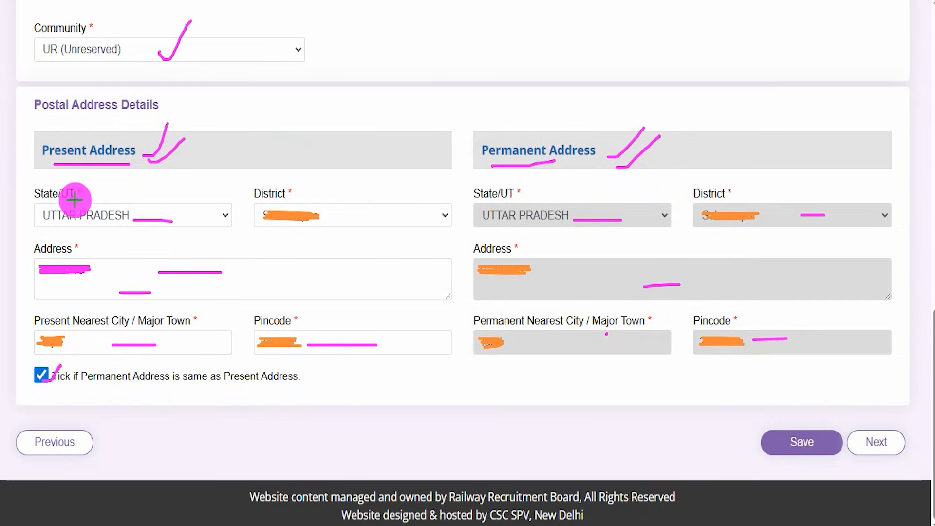
drag(56, 173, 95, 172)
drag(558, 229, 595, 185)
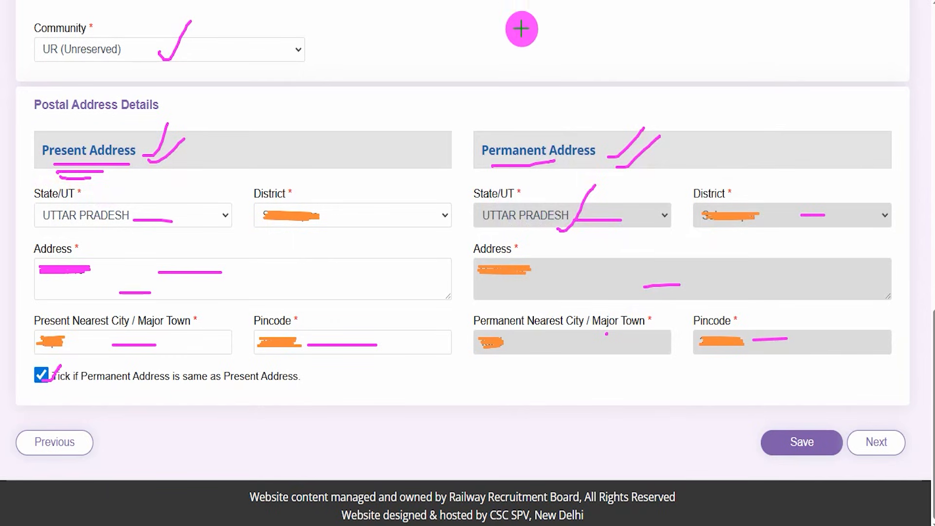
- Draw arrows pointing at Save and Next below the postal address details and proceed to Other Details
drag(533, 403, 766, 444)
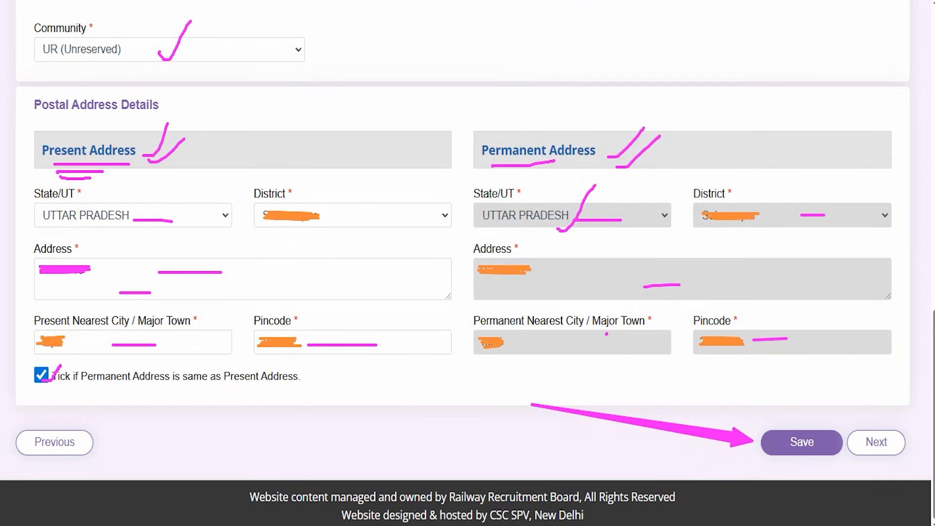
drag(901, 281, 885, 418)
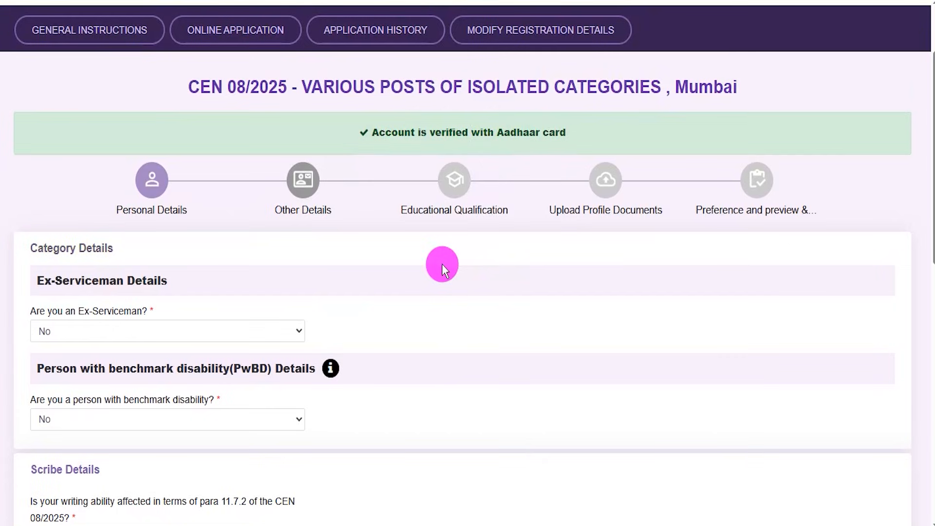
- Highlight Category Details, answer Yes to Are you an Ex-Serviceman? to reveal its extra fields, and return the answer to No
drag(44, 250, 89, 266)
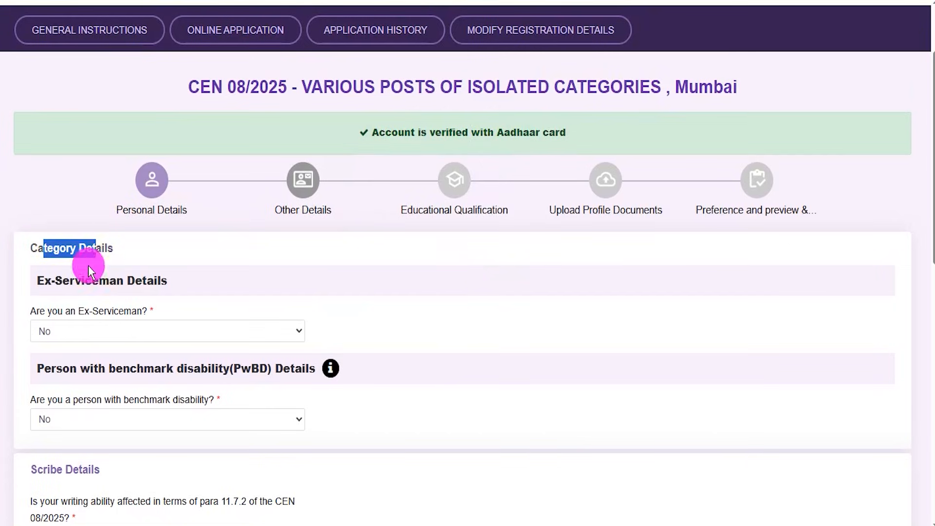
click(79, 329)
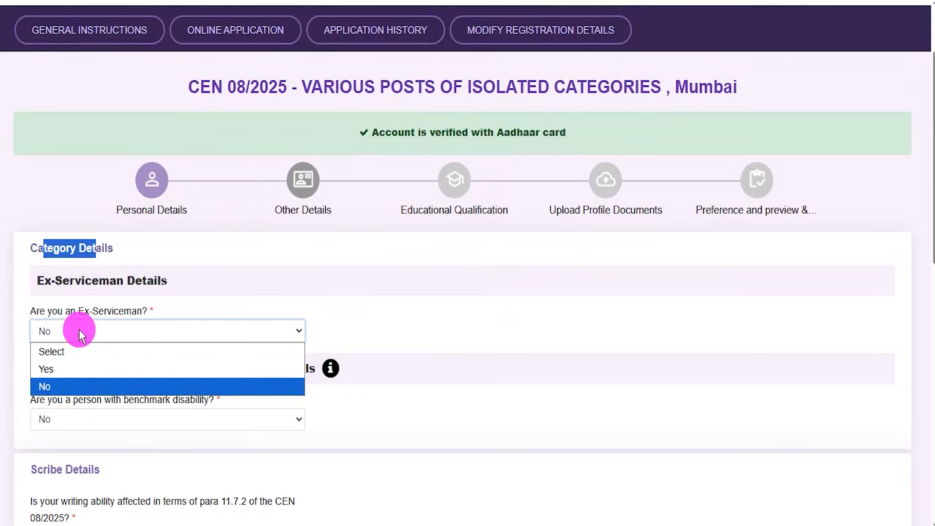
click(97, 366)
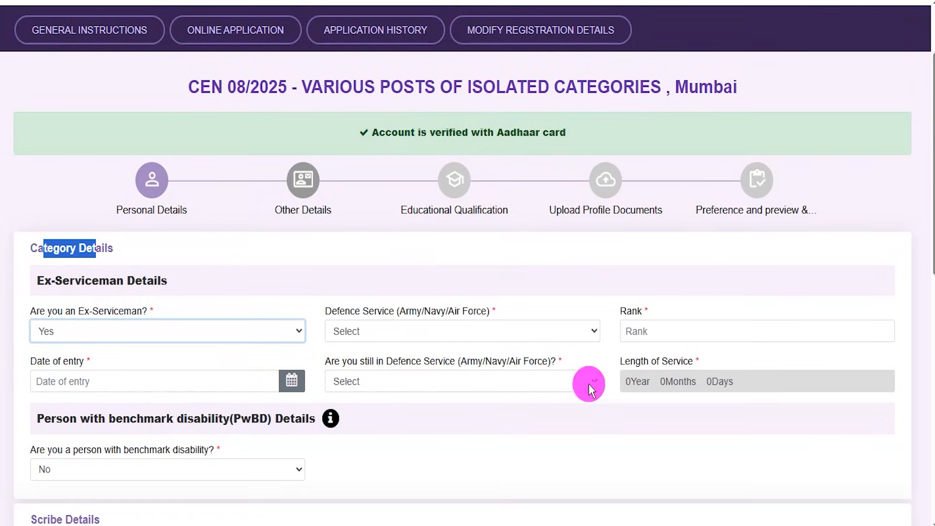
click(72, 334)
click(62, 385)
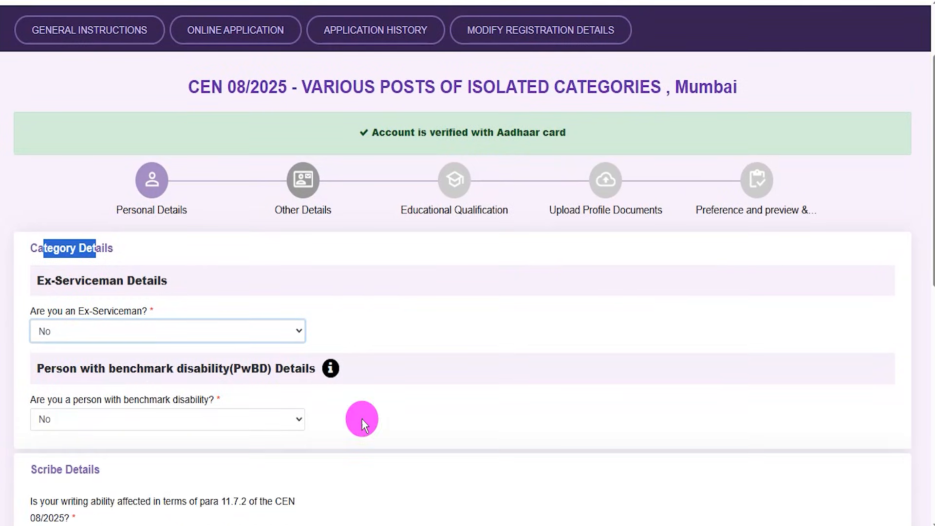
click(361, 414)
- Set Are you a person with benchmark disability? to Yes in the PwBD details
scroll(361, 414, down, 1)
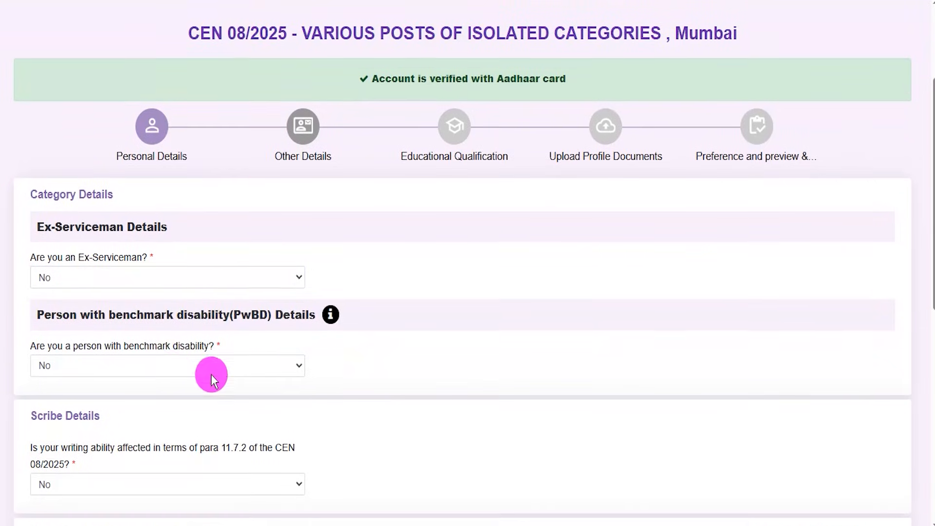
click(107, 364)
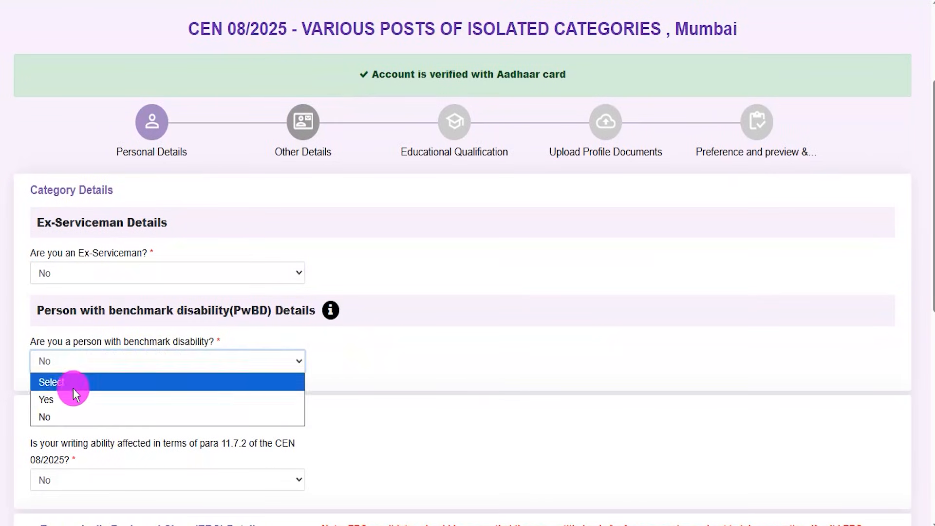
click(75, 400)
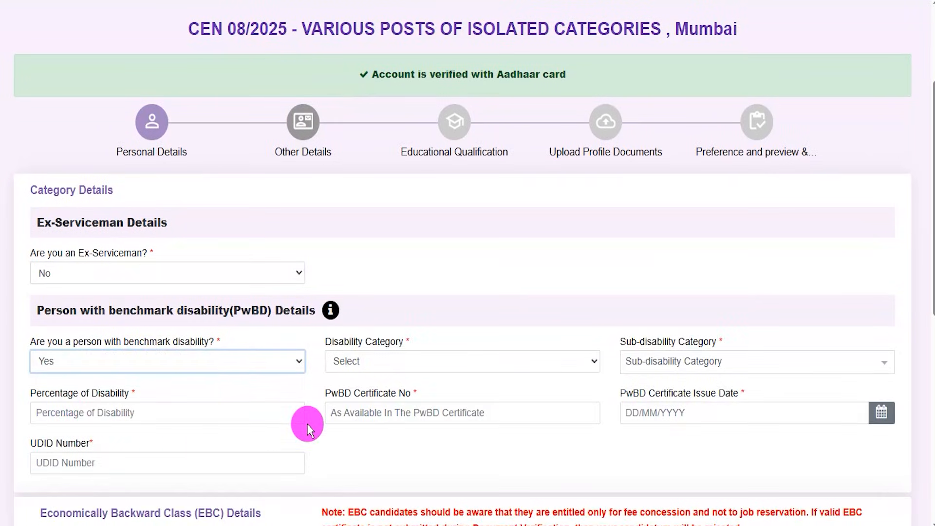
- Check the choices offered for Disability Category and Sub-disability Category, and the Percentage of Disability field
click(350, 365)
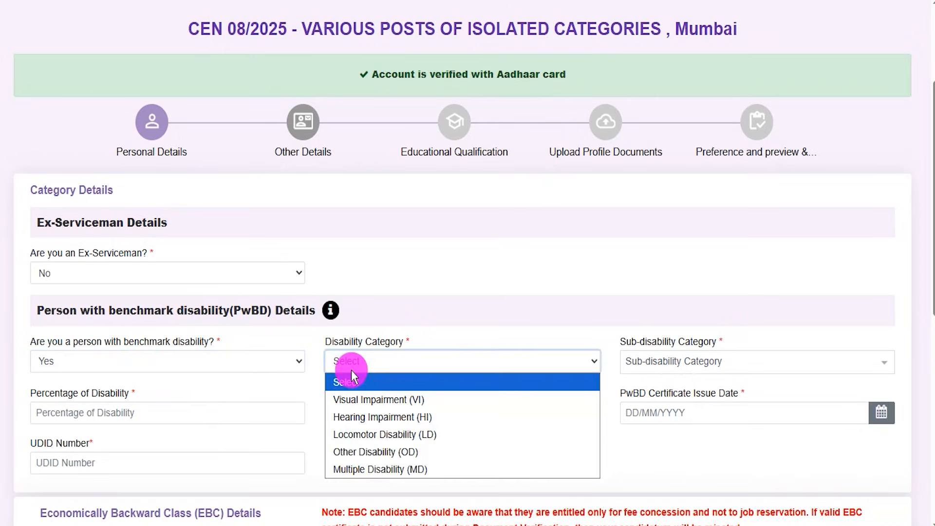
click(677, 372)
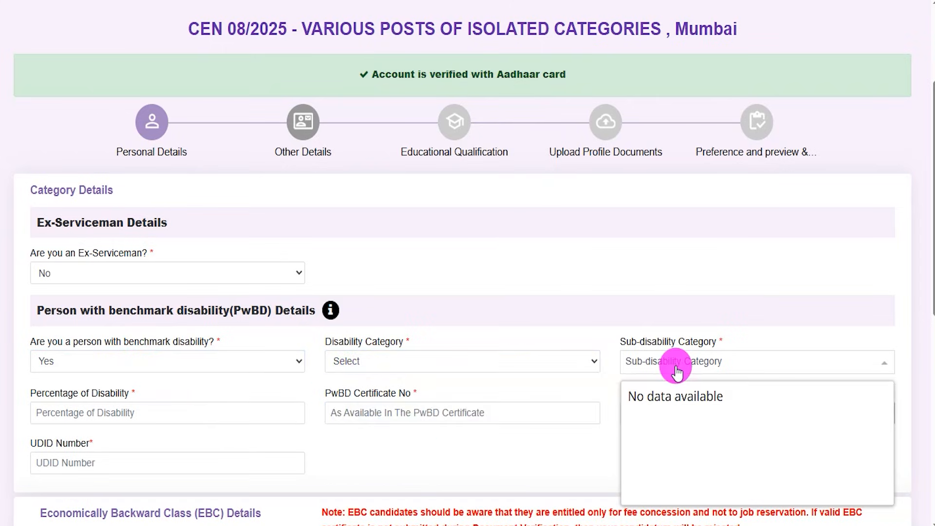
click(104, 413)
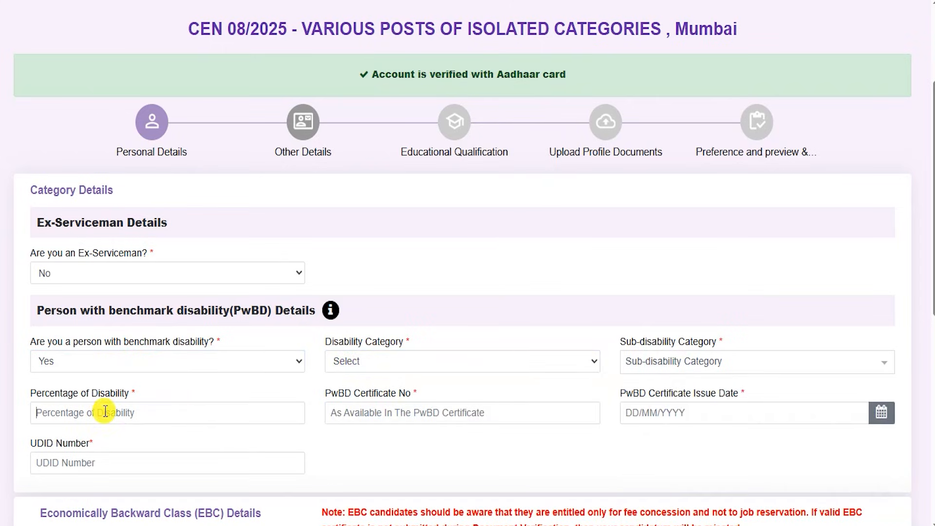
- Set Are you a person with benchmark disability? to No in the PwBD details
click(76, 366)
click(43, 400)
click(61, 352)
click(39, 417)
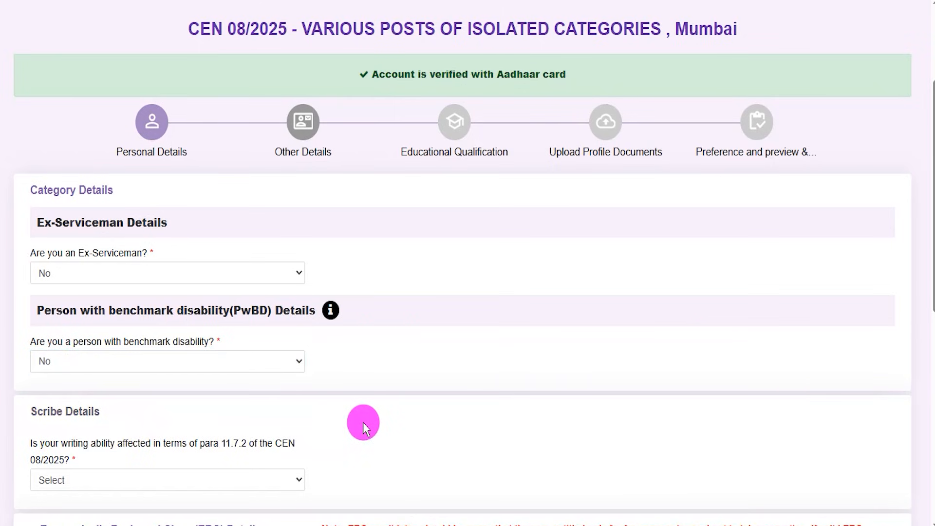
- Highlight the writing-ability question under Scribe Details, answer it Yes, and agree to the scribe information notice
scroll(363, 422, down, 1)
drag(30, 414, 140, 414)
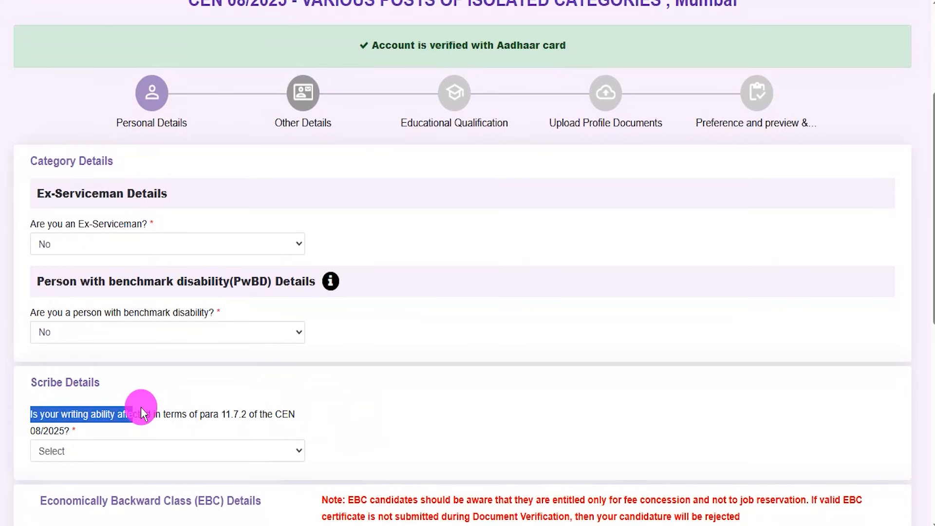
click(92, 451)
click(57, 490)
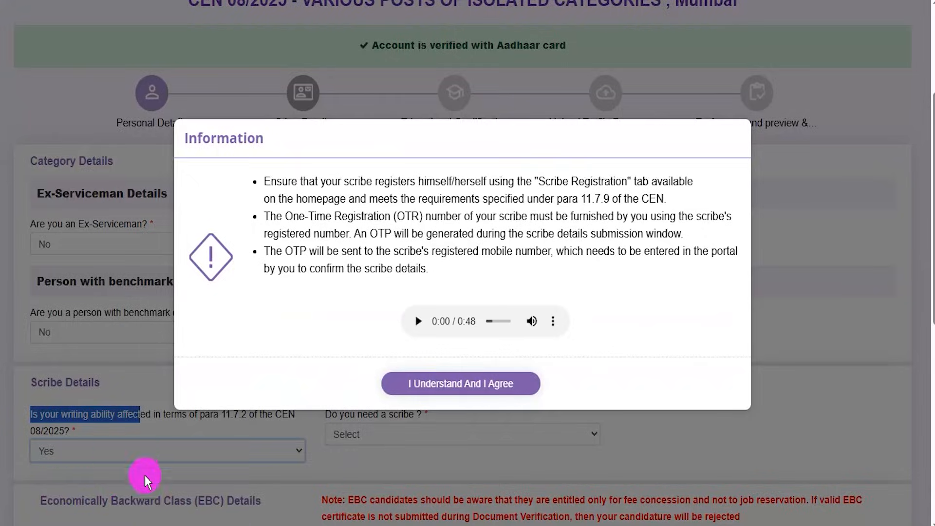
click(428, 383)
- Set the writing-ability question under Scribe Details to No
click(121, 449)
click(63, 512)
click(344, 460)
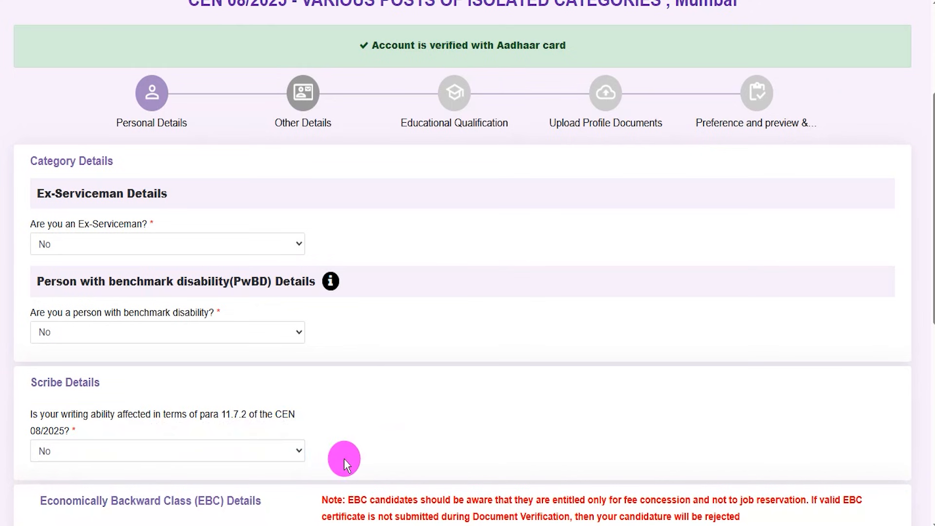
- Highlight the Economically Backward Class heading, answer Yes to EBC fee concession eligibility, and agree to the information notice
scroll(344, 455, down, 2)
drag(65, 385, 142, 386)
click(93, 465)
click(75, 501)
click(448, 397)
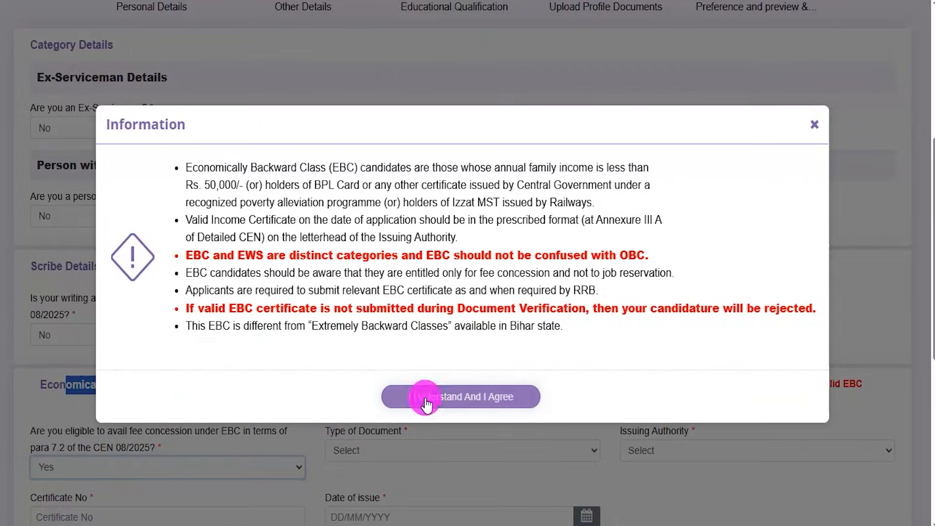
- Set the EBC fee concession eligibility question to No
click(103, 469)
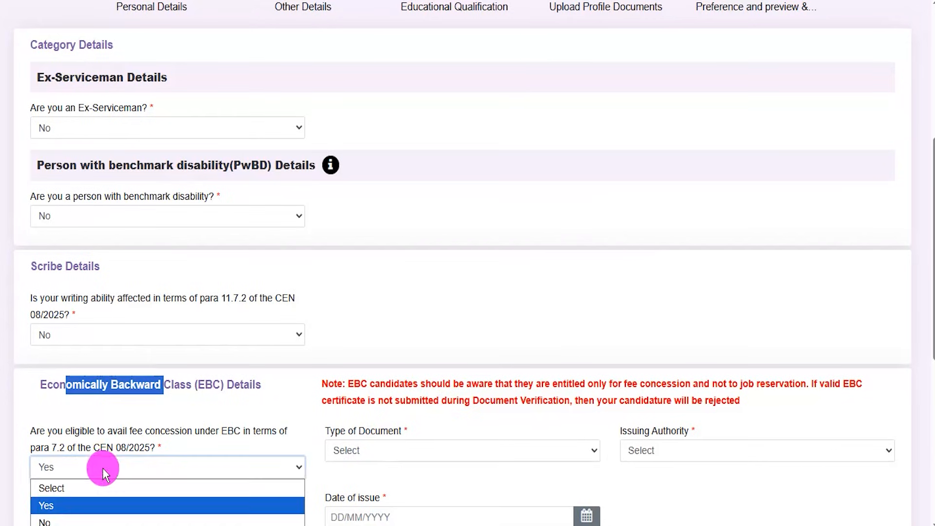
click(49, 521)
click(341, 455)
- Answer Yes to Are you an employee of Indian Railways? to reveal its extra fields
scroll(343, 457, down, 2)
scroll(344, 458, down, 1)
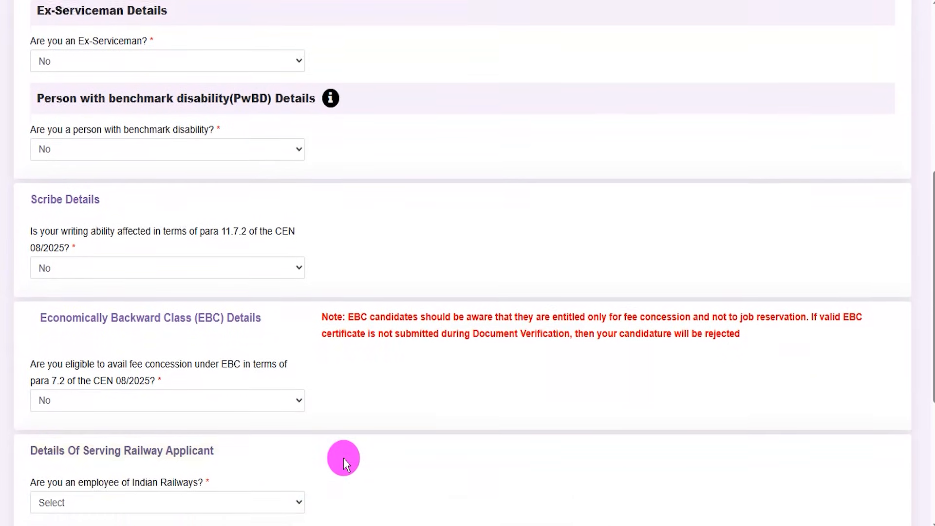
scroll(281, 453, down, 1)
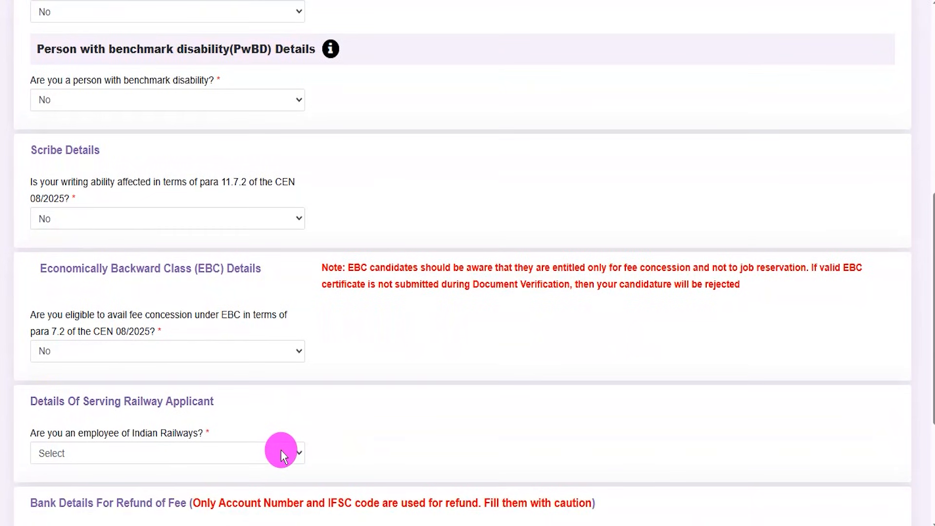
click(121, 451)
click(73, 493)
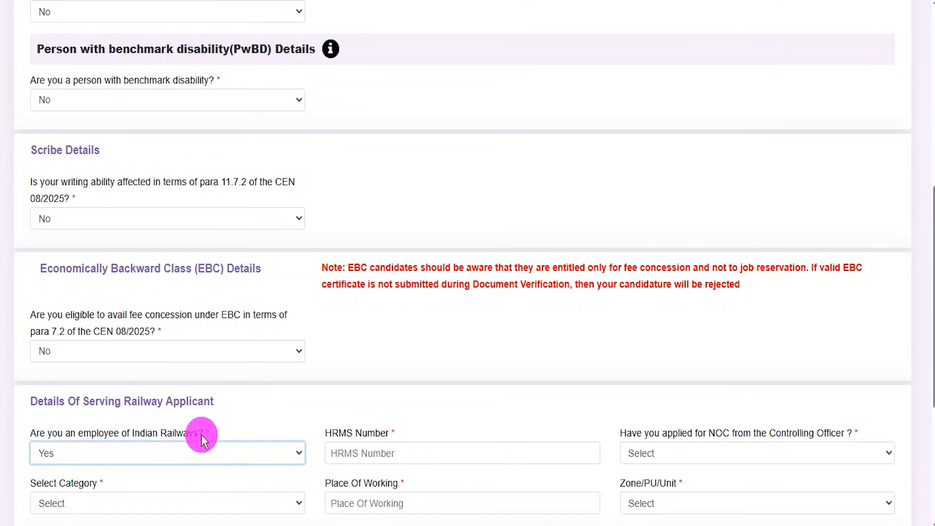
- Set Are you an employee of Indian Railways? to No under Details Of Serving Railway Applicant
click(115, 450)
click(48, 507)
click(363, 428)
- Highlight the Current Employment Details heading and set the name of the current department/organization to Not Applicable
click(101, 482)
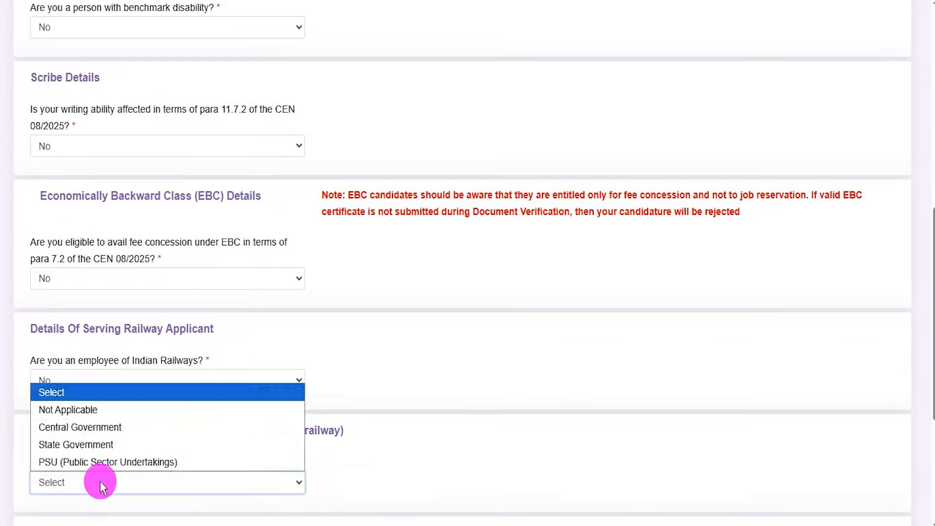
click(101, 481)
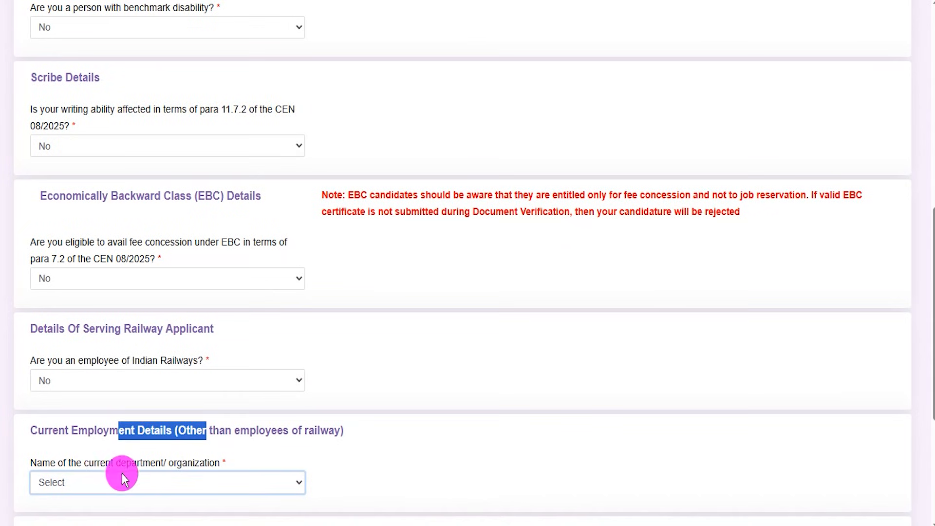
click(123, 475)
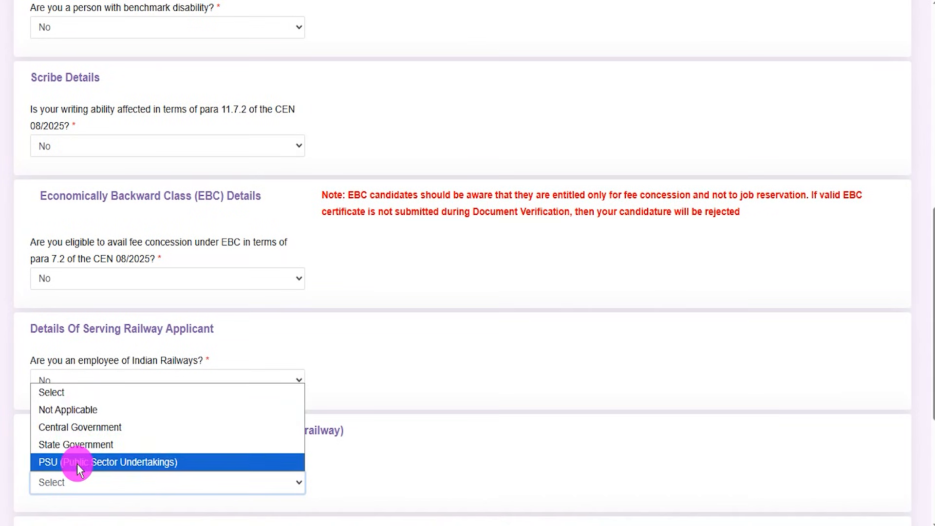
click(67, 410)
- Annotate the refund bank details with ticks and underlines, and draw arrows pointing at Save and Next
scroll(50, 135, down, 5)
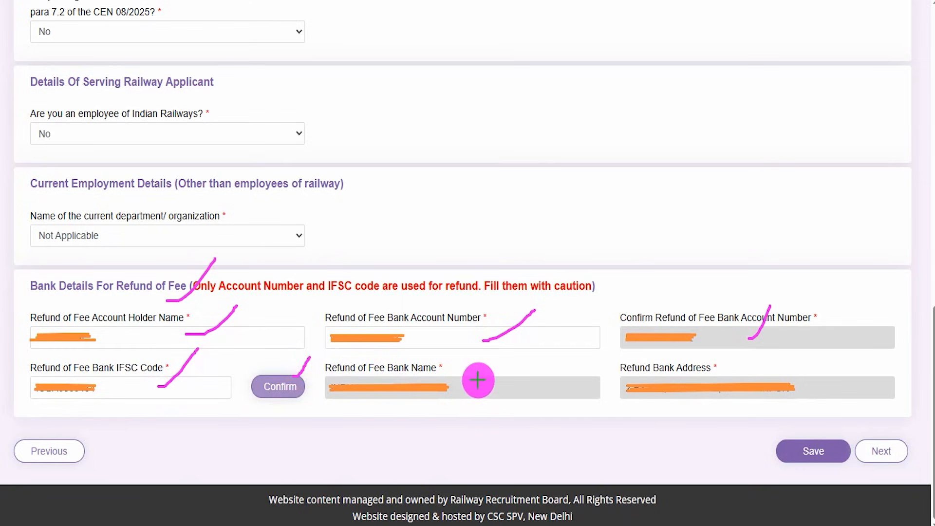
drag(817, 387, 844, 348)
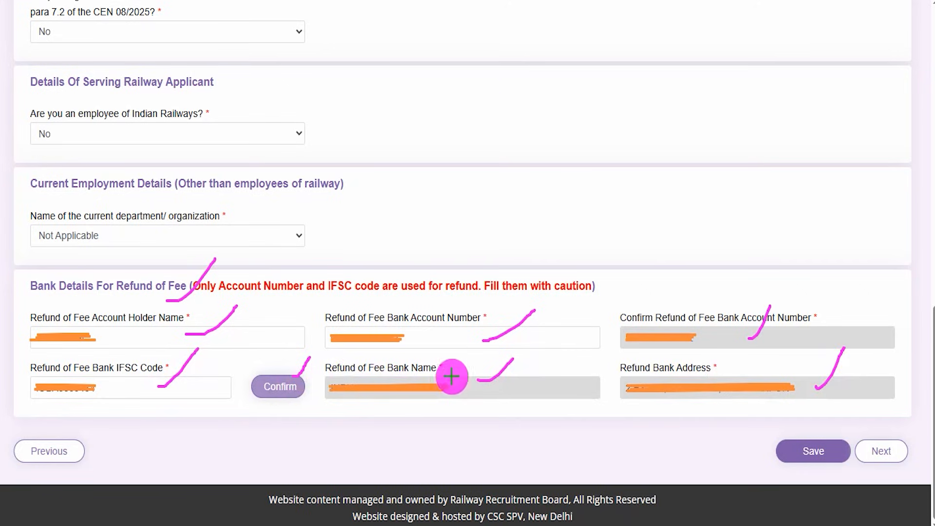
drag(178, 391, 225, 359)
drag(438, 411, 545, 411)
drag(674, 404, 732, 403)
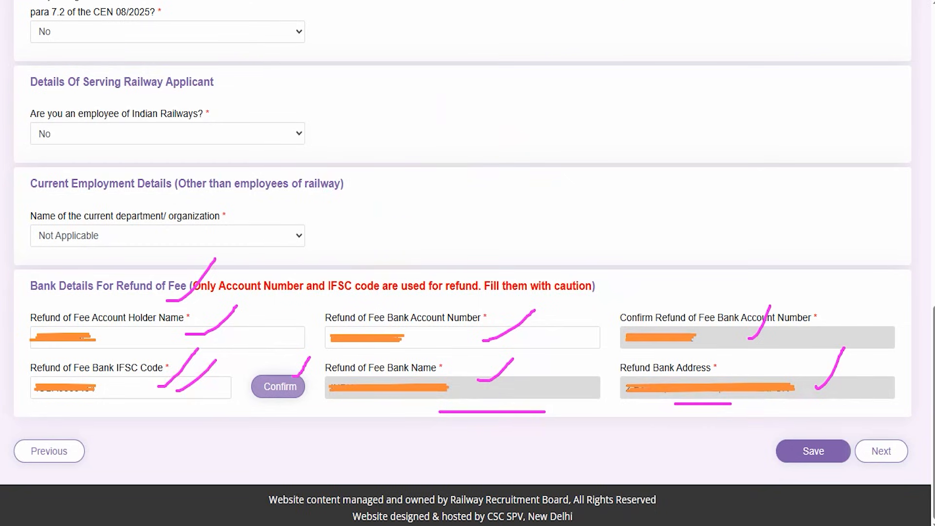
drag(586, 443, 769, 451)
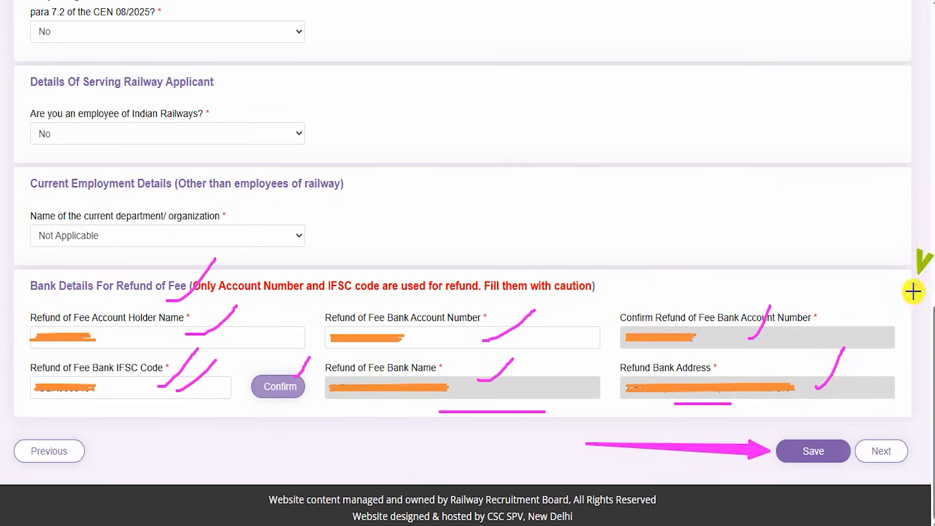
drag(920, 267, 895, 435)
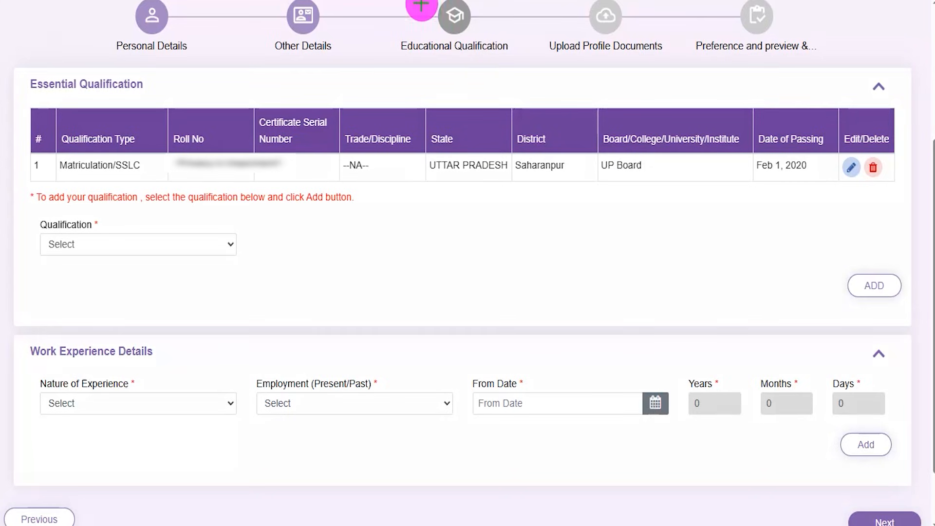
- Tick the Educational Qualification stage and look through the qualifications offered under Essential Qualification
drag(475, 62, 515, 28)
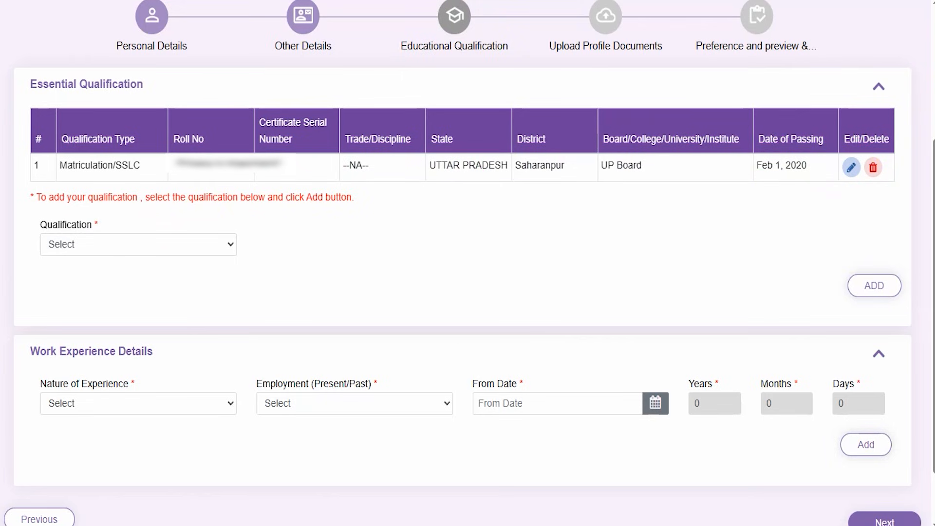
click(162, 251)
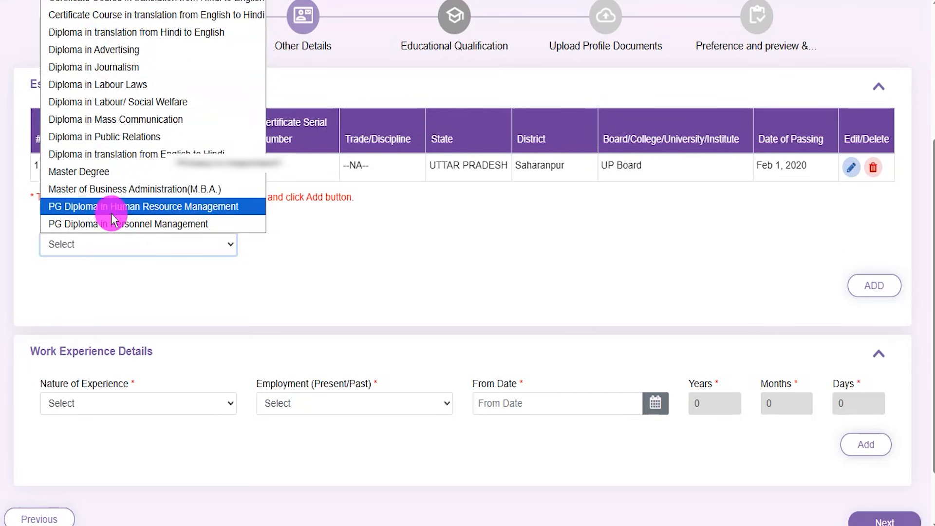
click(294, 252)
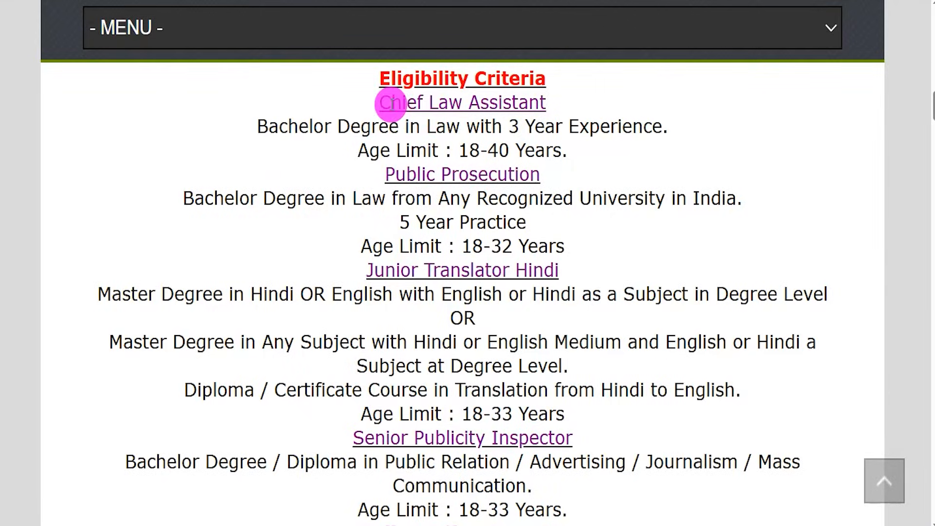
- Highlight the Chief Law Assistant post with its degree, experience and age limit requirements on the Eligibility Criteria page
drag(391, 103, 538, 104)
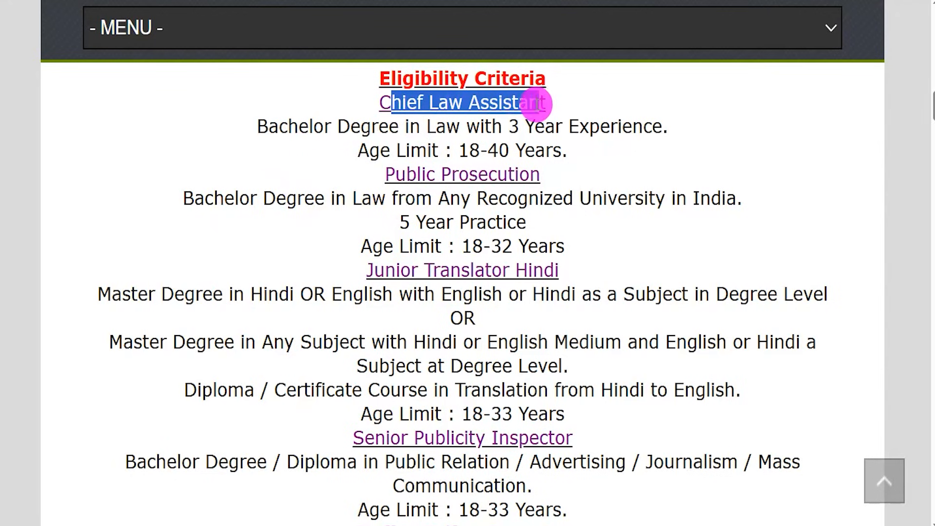
click(287, 130)
drag(392, 102, 543, 102)
click(269, 126)
drag(269, 126, 440, 128)
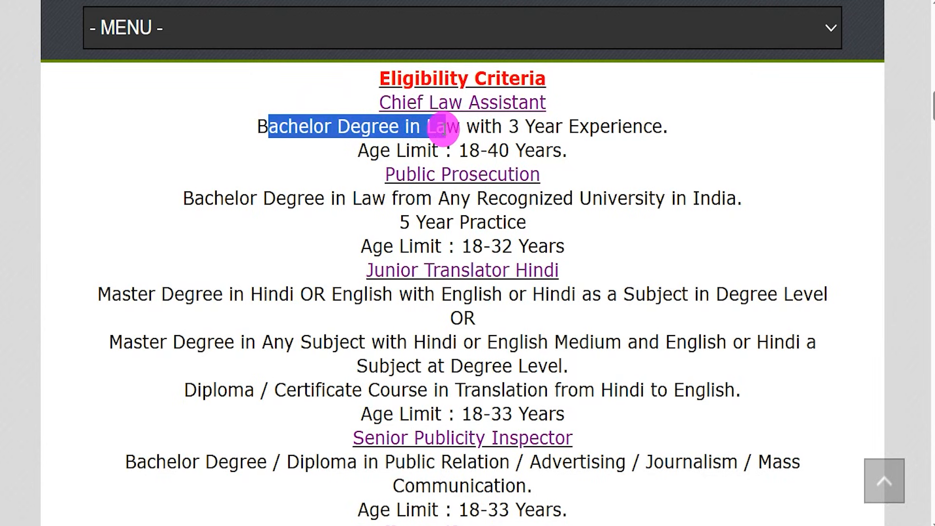
drag(510, 126, 604, 126)
drag(380, 150, 559, 148)
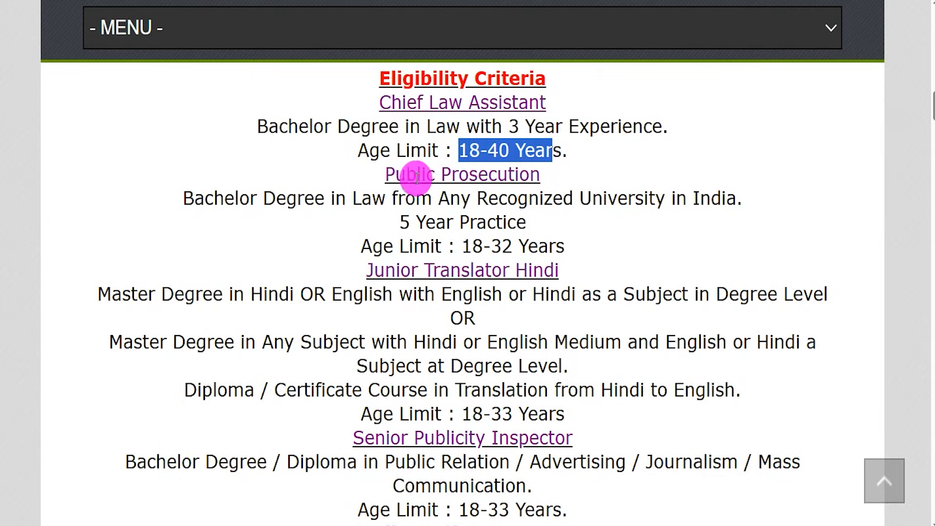
- Highlight the Public Prosecution post with its law degree and practice requirements
drag(395, 173, 540, 172)
drag(205, 198, 663, 206)
drag(400, 223, 515, 217)
click(604, 295)
- Highlight the Junior Translator Hindi post with its alternative master degree requirements and the translation diploma or certificate requirement
drag(383, 271, 538, 269)
drag(115, 294, 361, 290)
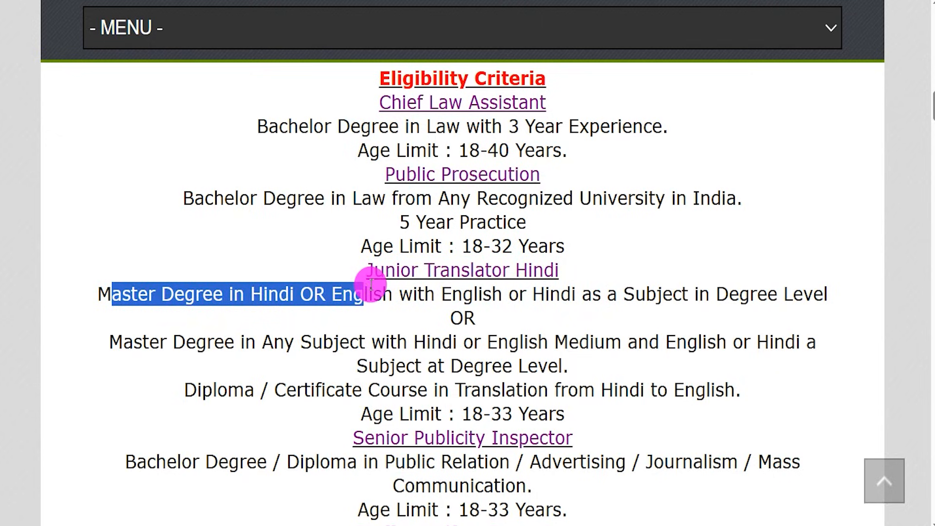
drag(546, 293, 672, 294)
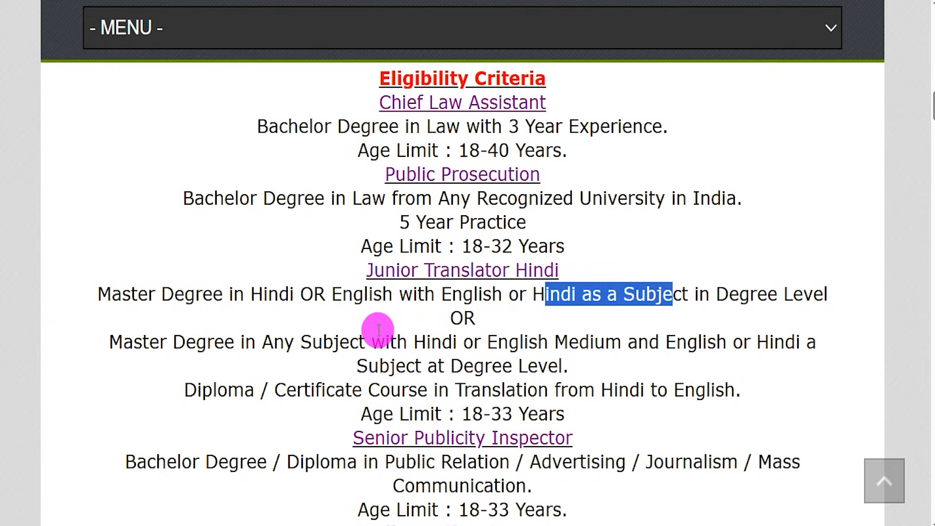
double_click(455, 319)
drag(124, 344, 366, 341)
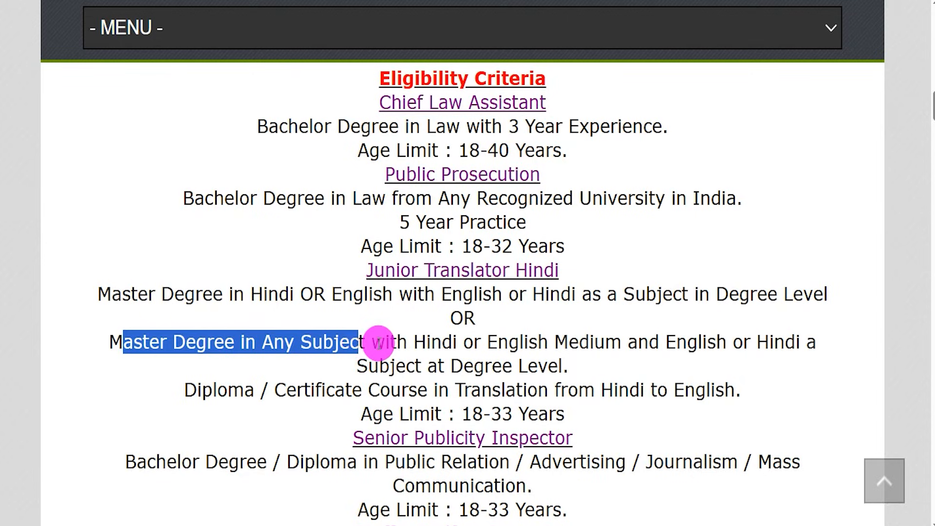
drag(441, 343, 650, 337)
drag(380, 366, 517, 368)
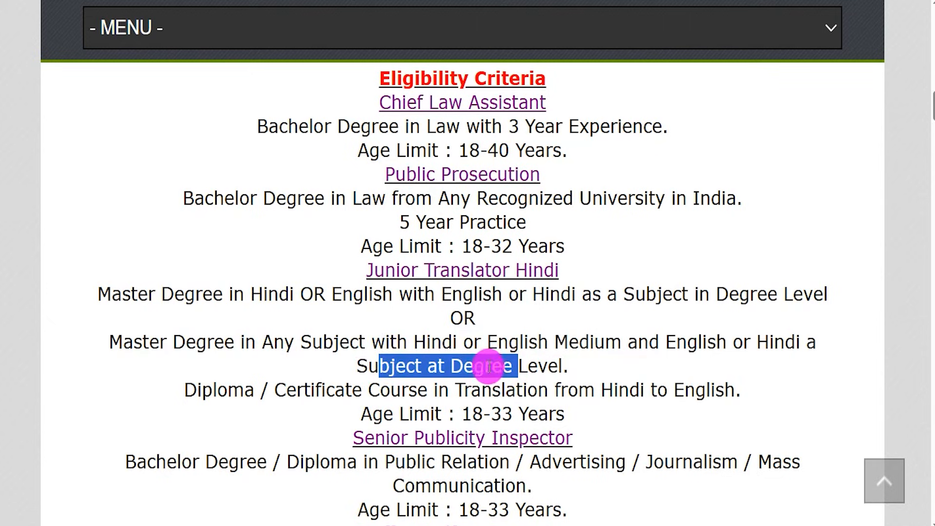
drag(212, 392, 526, 390)
drag(613, 390, 673, 390)
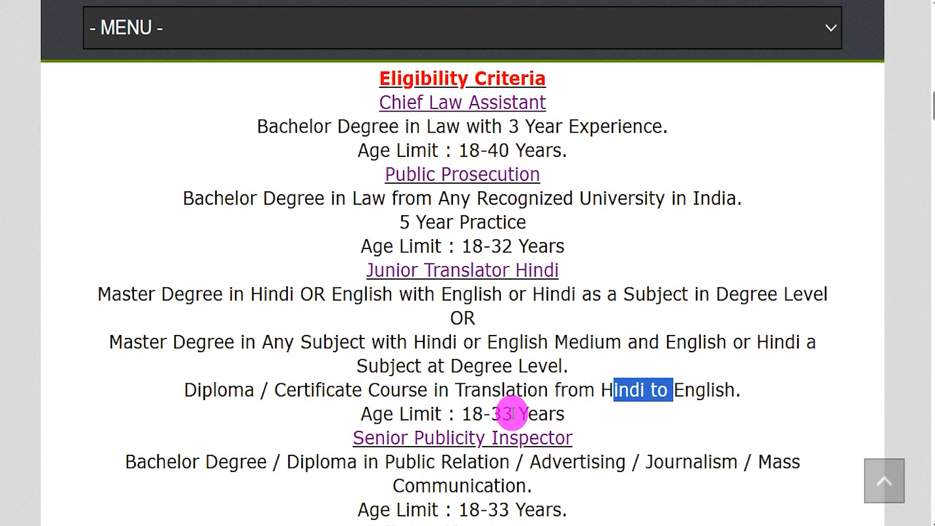
- Highlight the Senior Publicity Inspector post and look over the eligibility of the posts below it
drag(366, 438, 497, 438)
scroll(463, 430, down, 3)
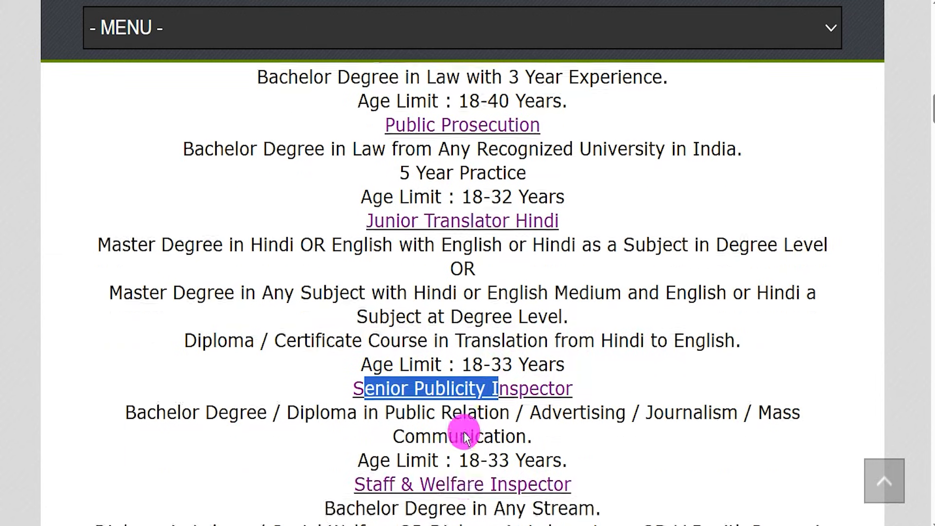
drag(359, 321, 406, 322)
drag(380, 408, 425, 406)
- Return to the application form and set the Qualification to 12th (+2 Stage) or its equivalent under Essential Qualification
click(430, 276)
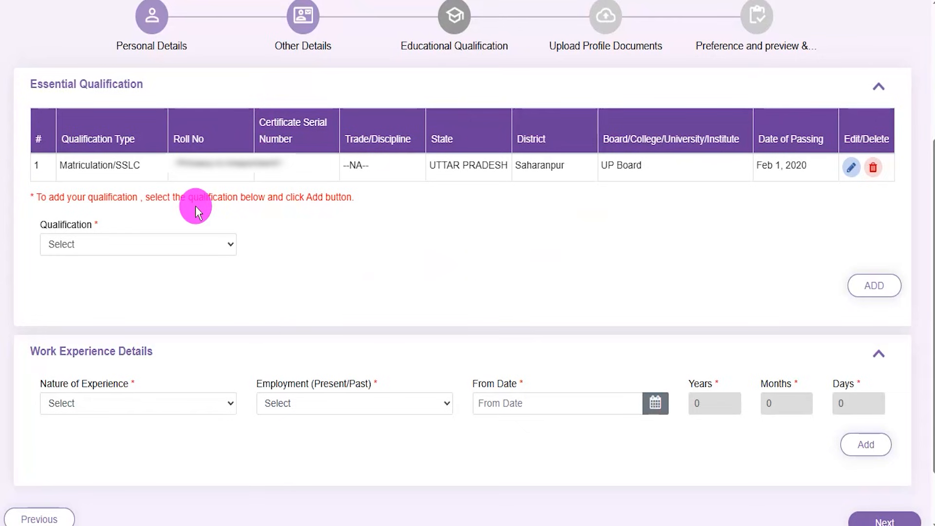
click(141, 245)
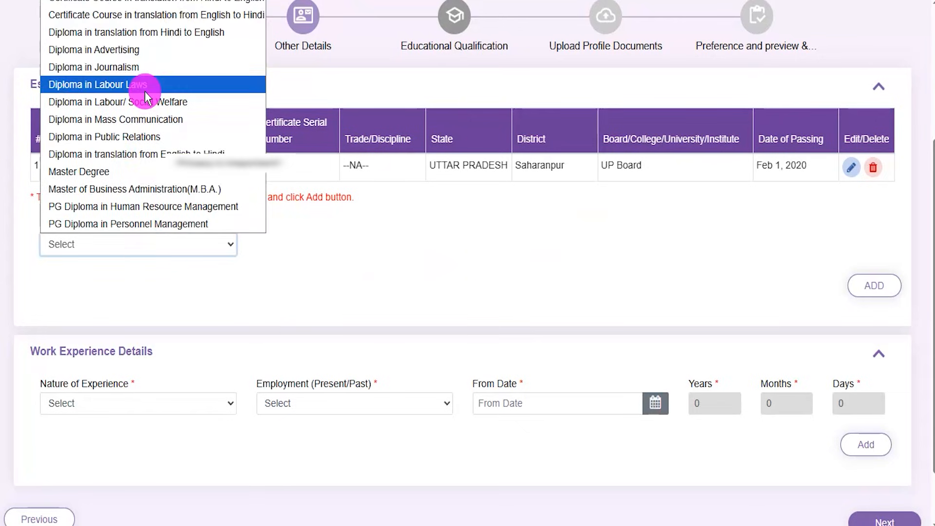
click(115, 1)
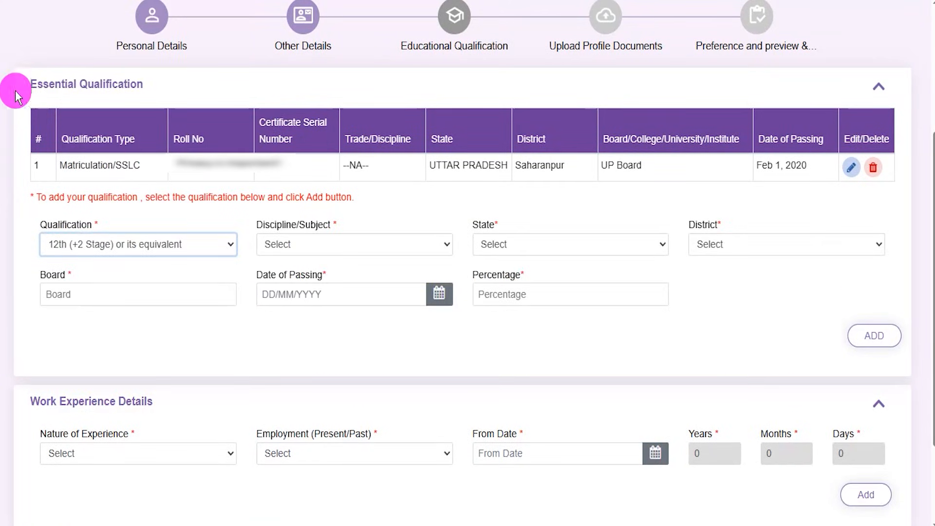
- Set the 12th qualification's discipline to Science (Physics and Chemistry), state to UTTAR PRADESH and district to Hapur
click(287, 249)
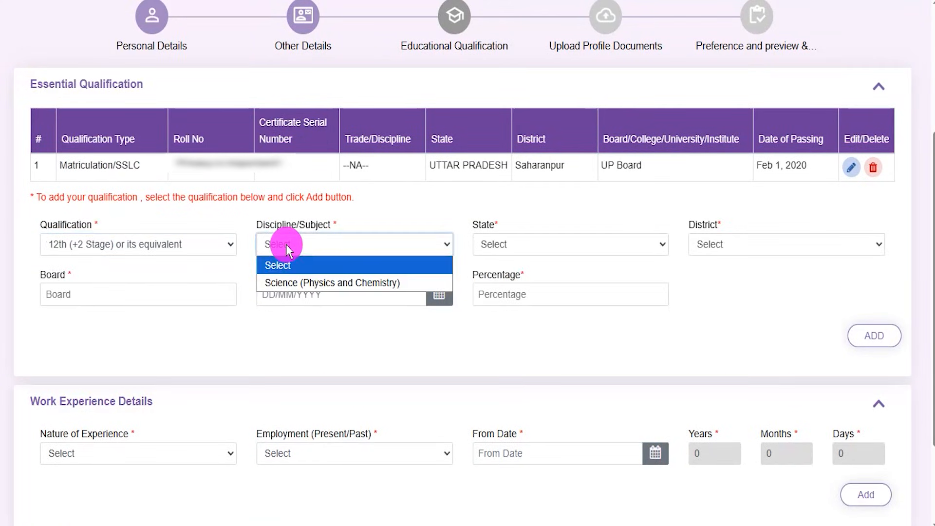
click(298, 284)
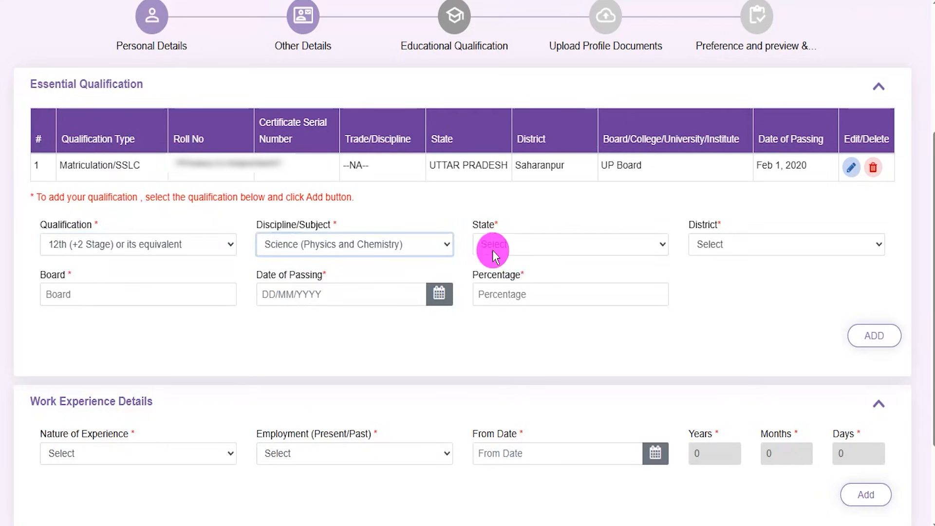
click(511, 245)
scroll(515, 206, down, 5)
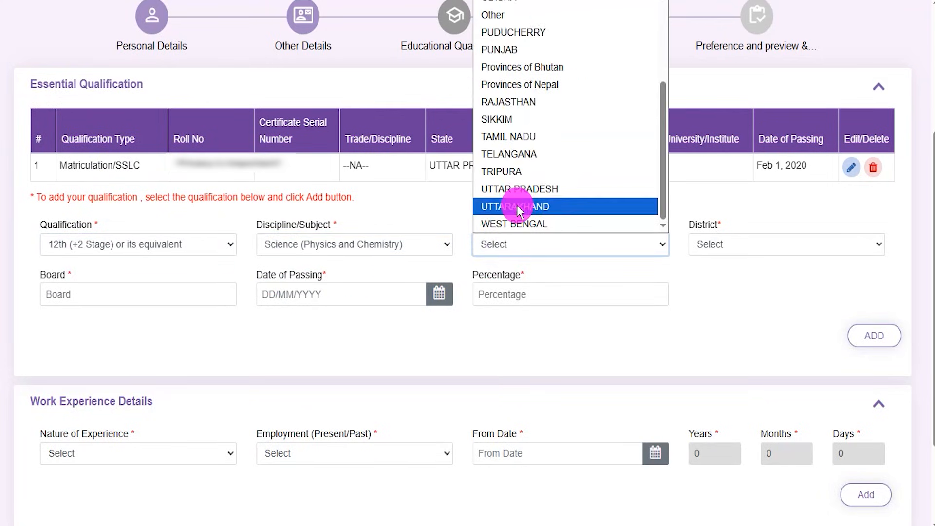
click(519, 189)
click(730, 245)
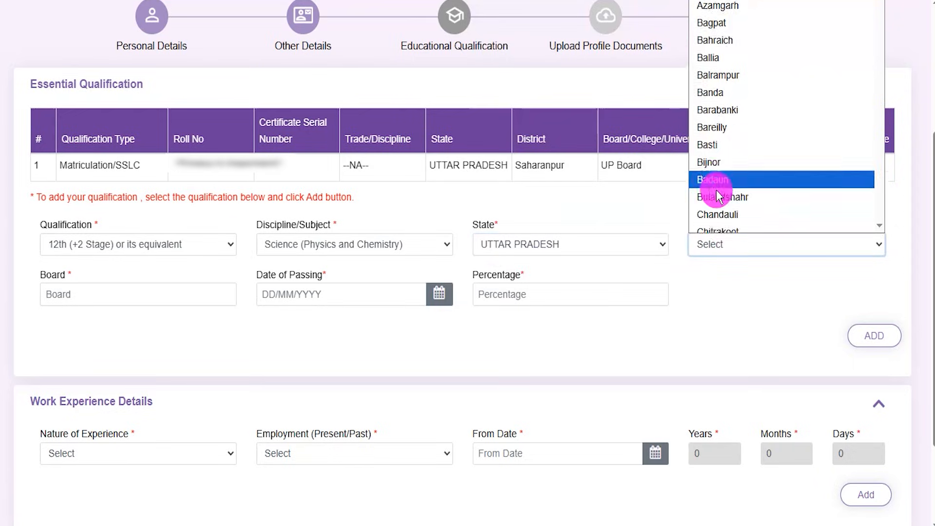
scroll(717, 197, down, 10)
click(710, 171)
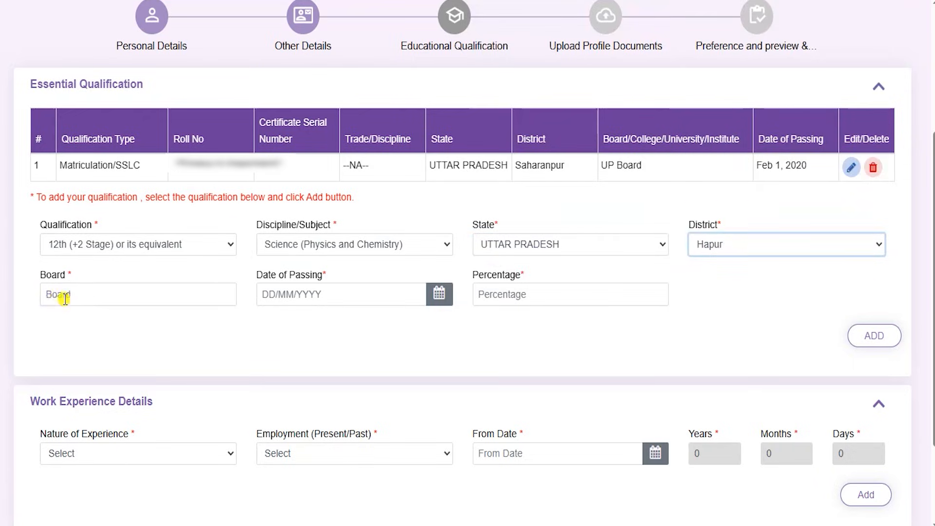
- Enter CBSE as the Board, then point out the Date of Passing, Percentage and the option for adding the qualification
click(66, 298)
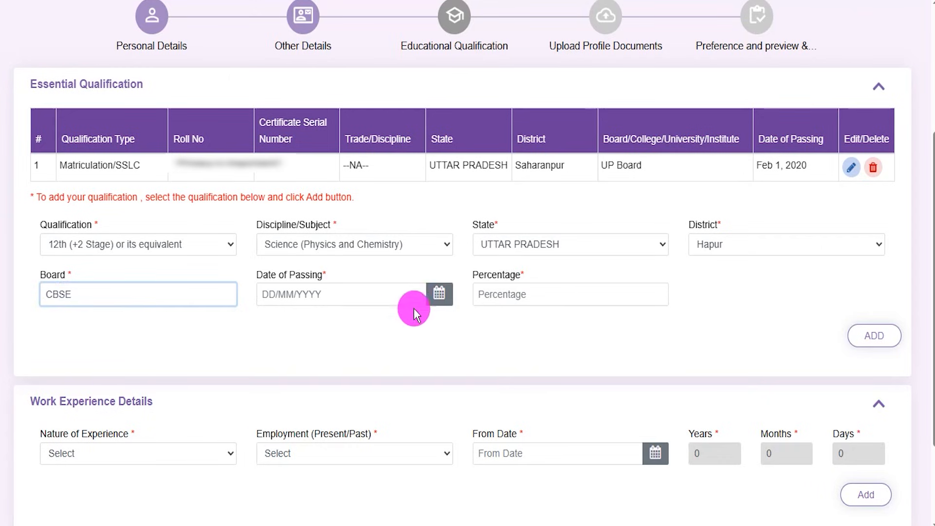
click(440, 295)
click(523, 295)
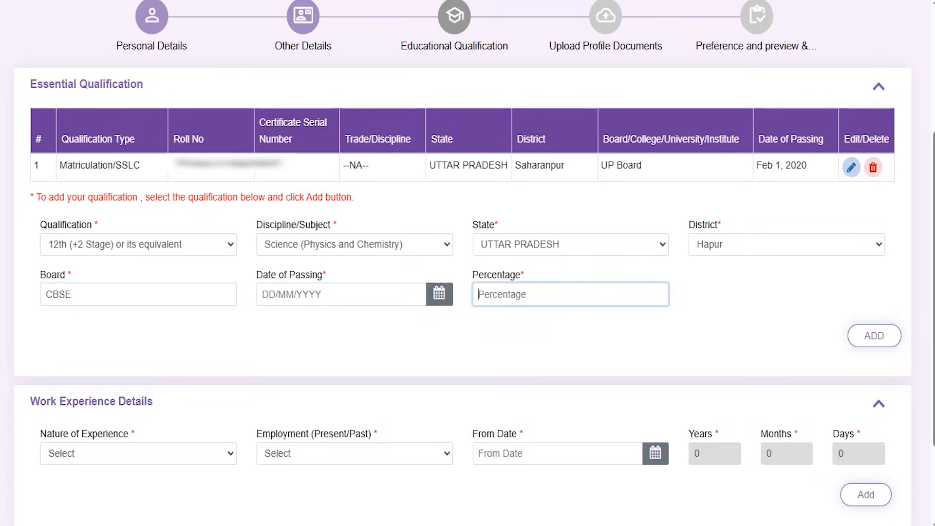
drag(669, 331, 840, 336)
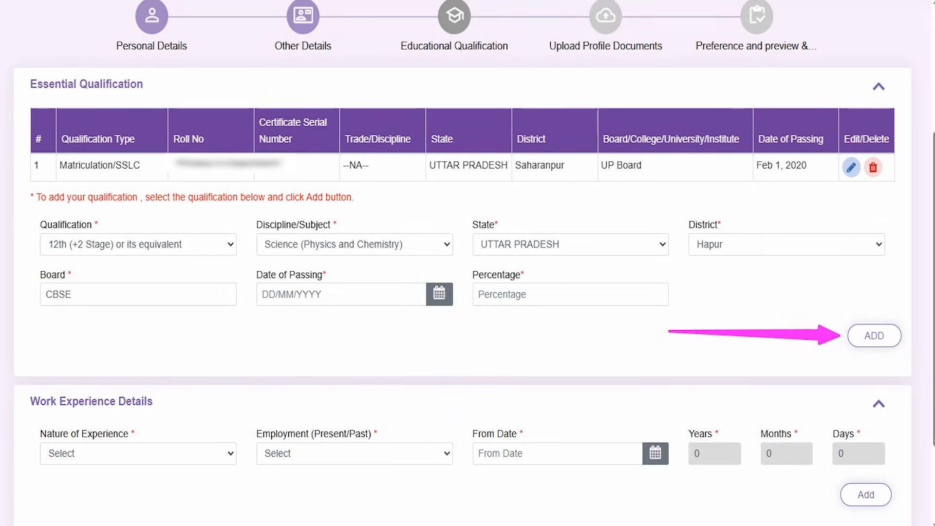
- Change the Qualification under Essential Qualification to Bachelor degree
click(126, 244)
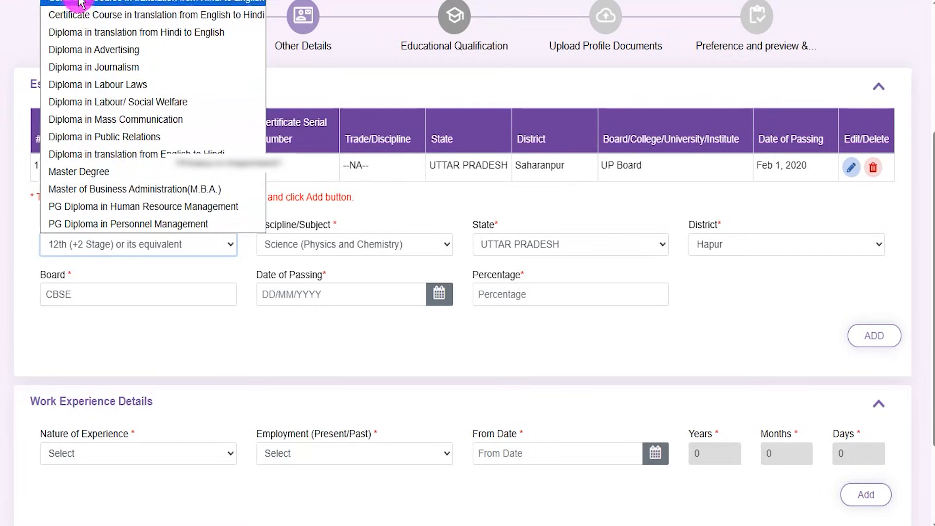
click(58, 49)
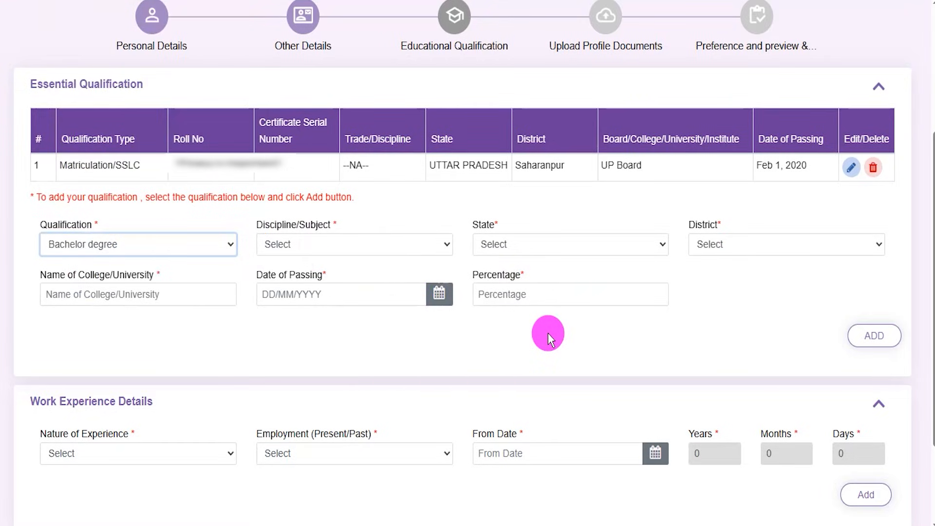
click(330, 350)
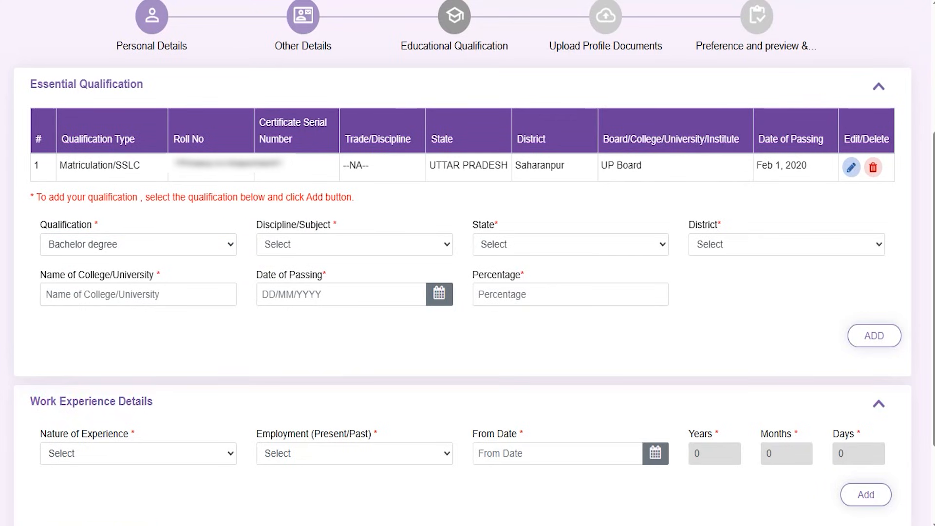
- Look over the Work Experience Details choices for nature of experience, present or past employment, and the from date
drag(139, 412, 203, 412)
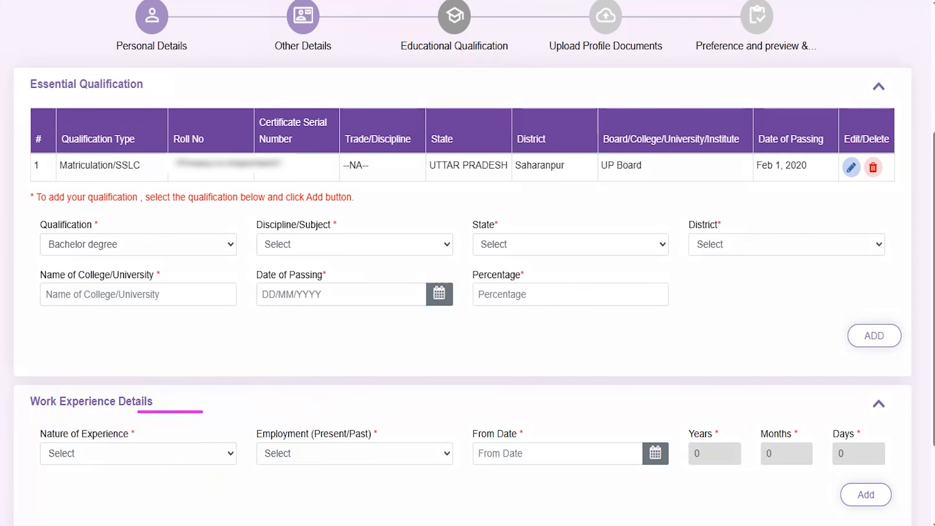
click(128, 452)
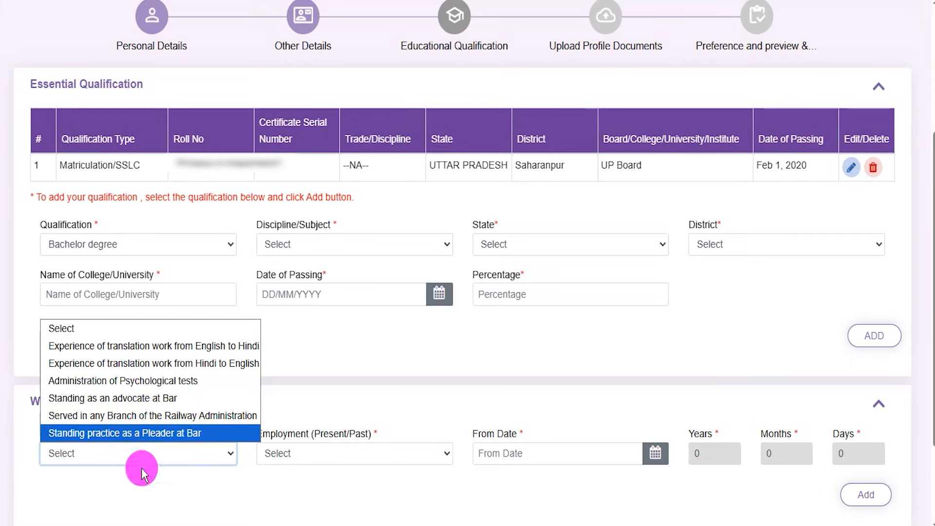
click(315, 489)
click(329, 460)
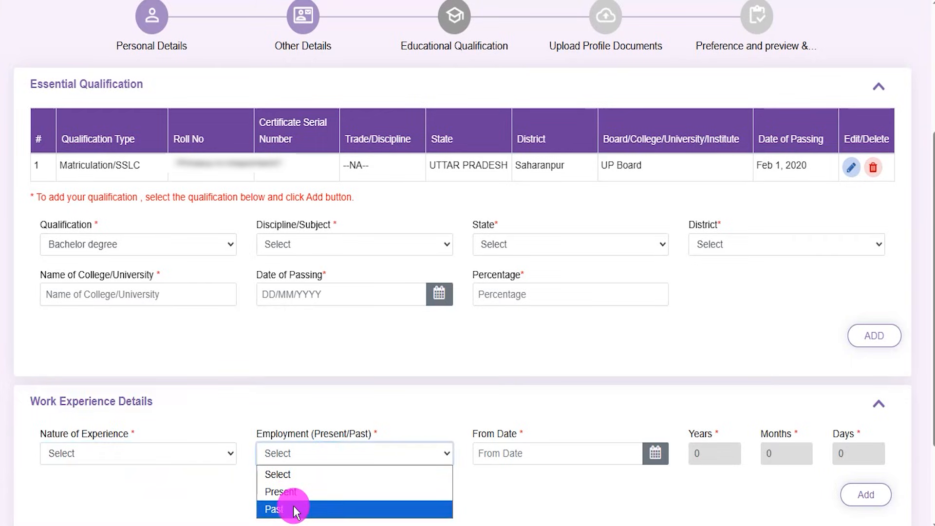
click(504, 499)
click(656, 456)
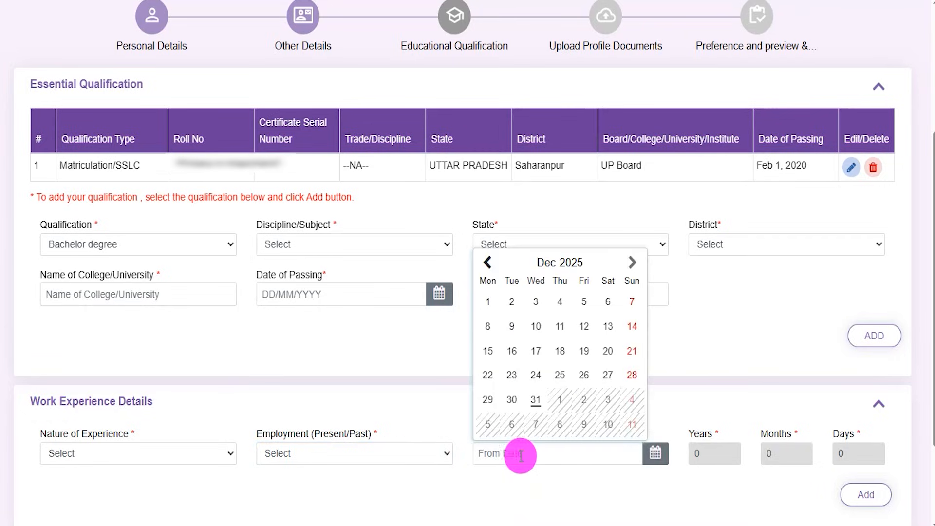
click(657, 483)
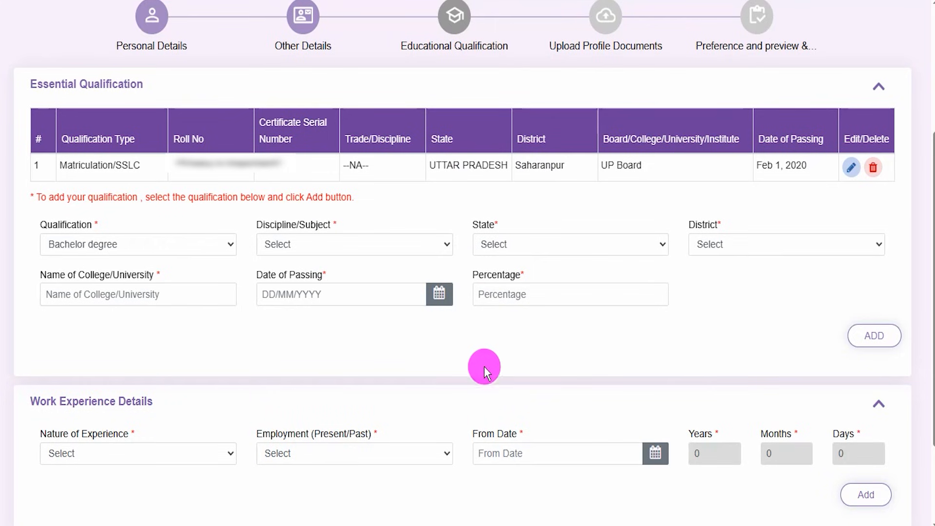
- Continue to the Upload Profile Documents page and look over its photo and signature sections
scroll(633, 373, down, 5)
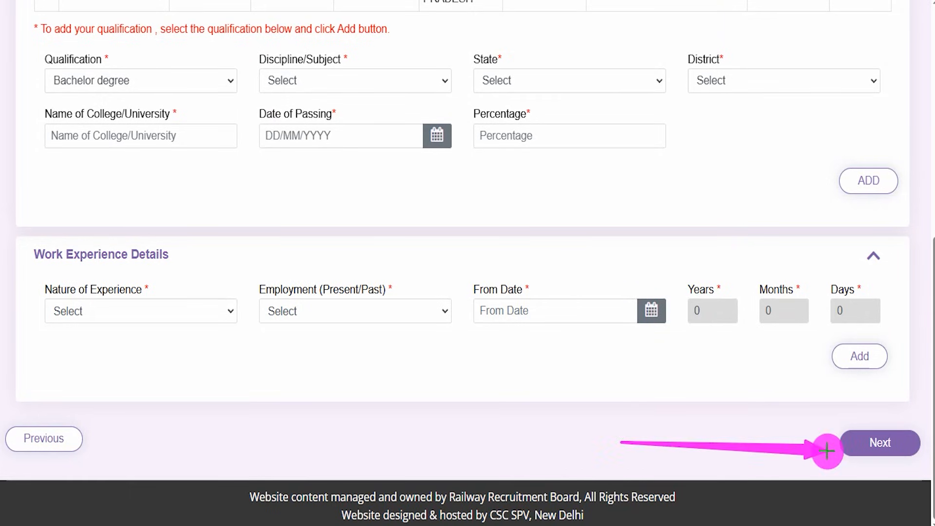
click(857, 444)
scroll(447, 285, down, 5)
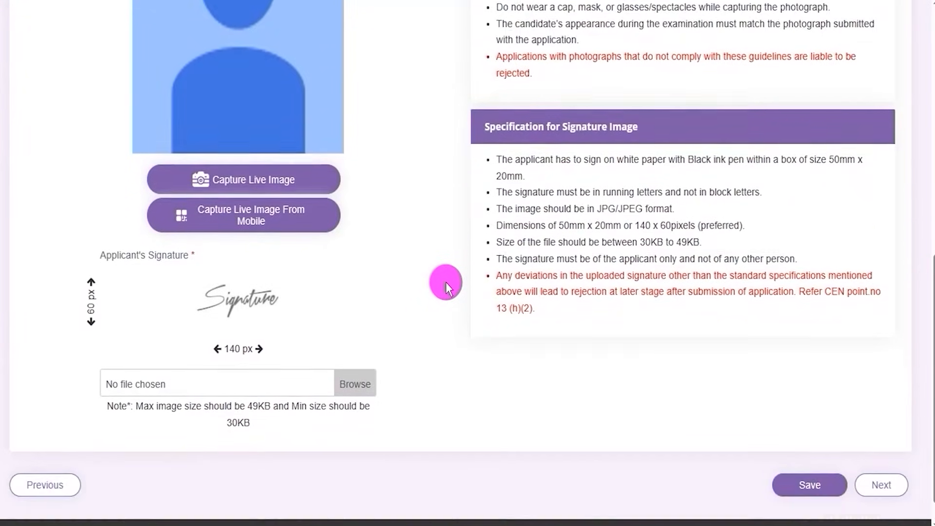
scroll(447, 285, up, 3)
scroll(447, 285, down, 4)
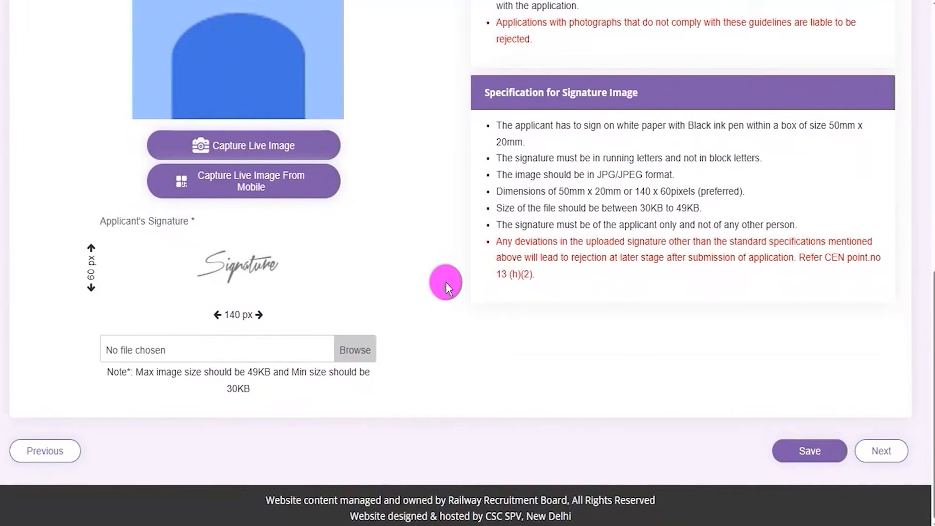
- Highlight the photograph specifications on non-white clothing, plain background, facing the camera directly, and wearing no cap, mask or glasses
scroll(447, 285, up, 6)
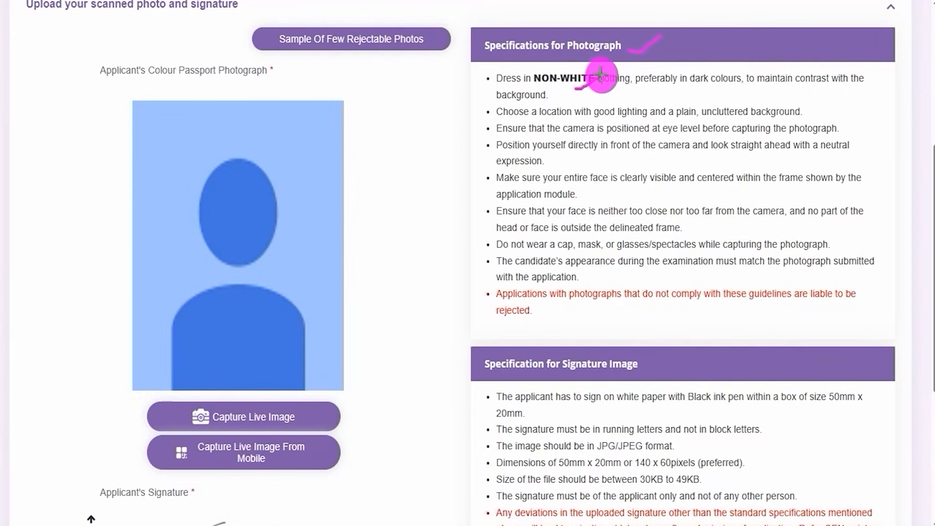
drag(806, 114, 835, 97)
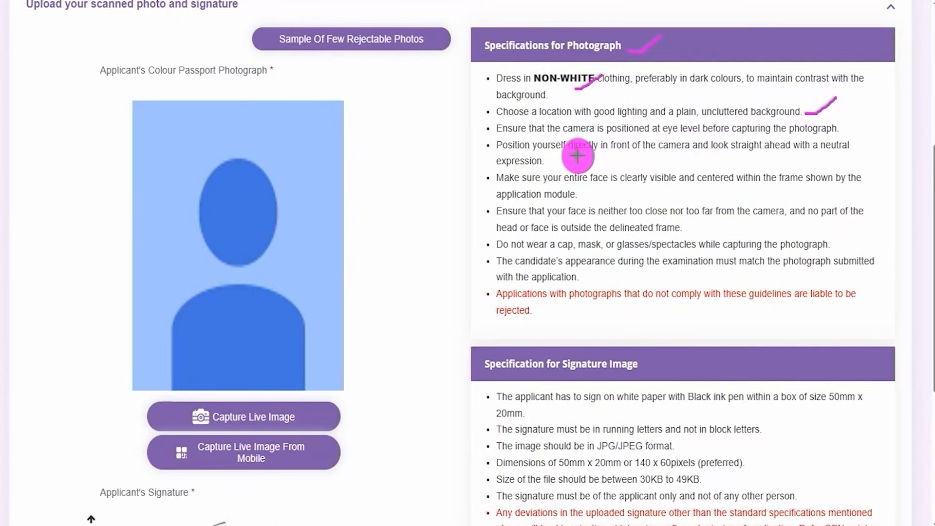
drag(567, 157, 602, 145)
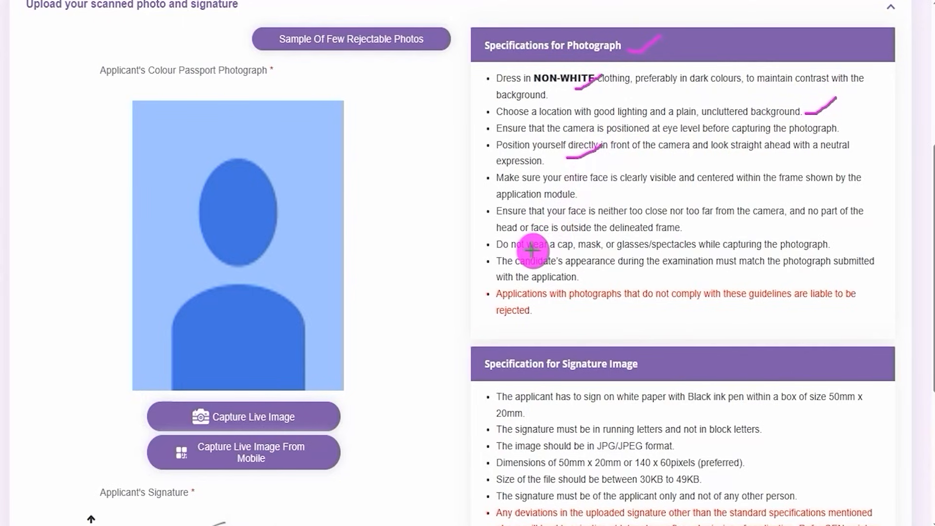
drag(547, 251, 595, 253)
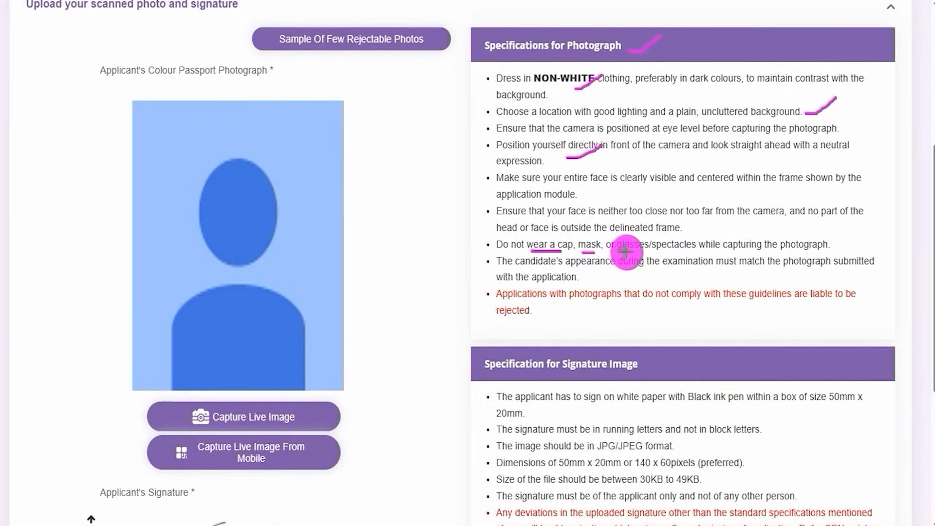
drag(626, 252, 668, 253)
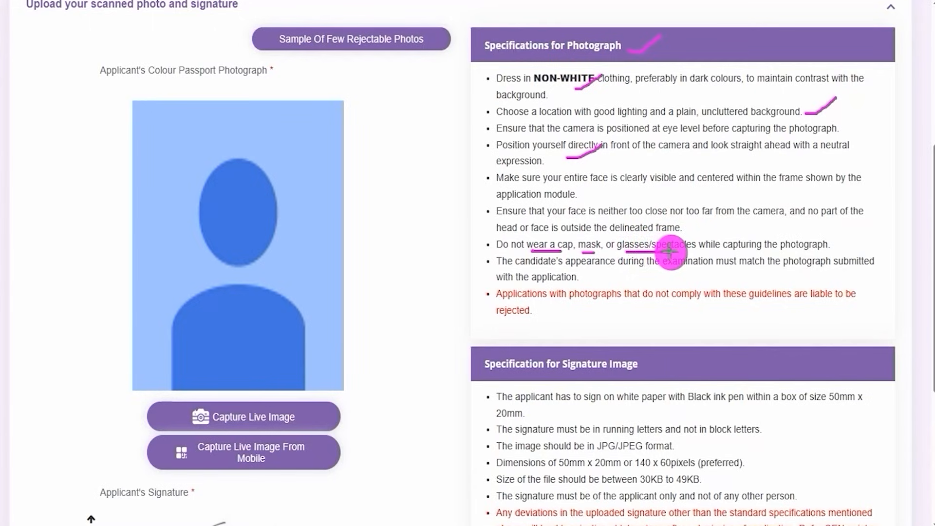
drag(655, 154, 681, 135)
click(649, 247)
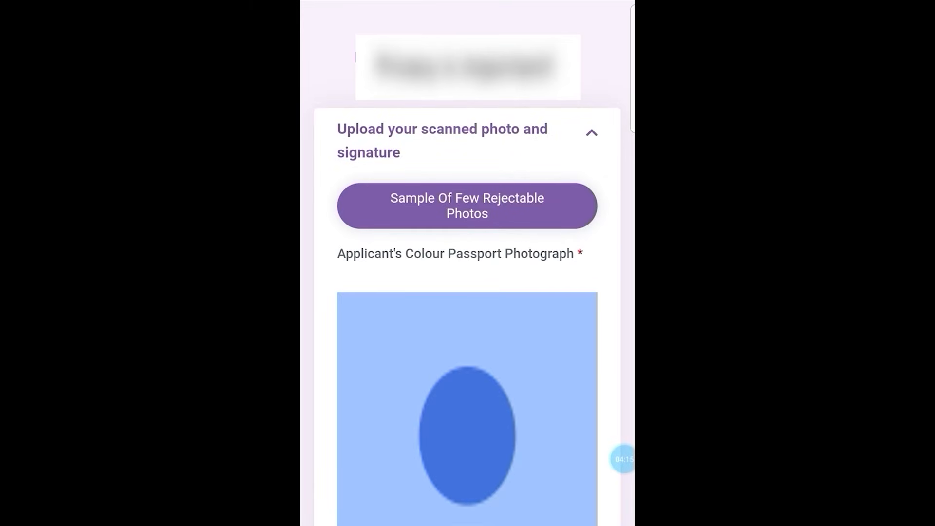
- Highlight the signature specifications: white paper, black ink pen, 140 x 60 pixels, JPG/JPEG format and 30KB to 49KB file size
scroll(467, 263, down, 6)
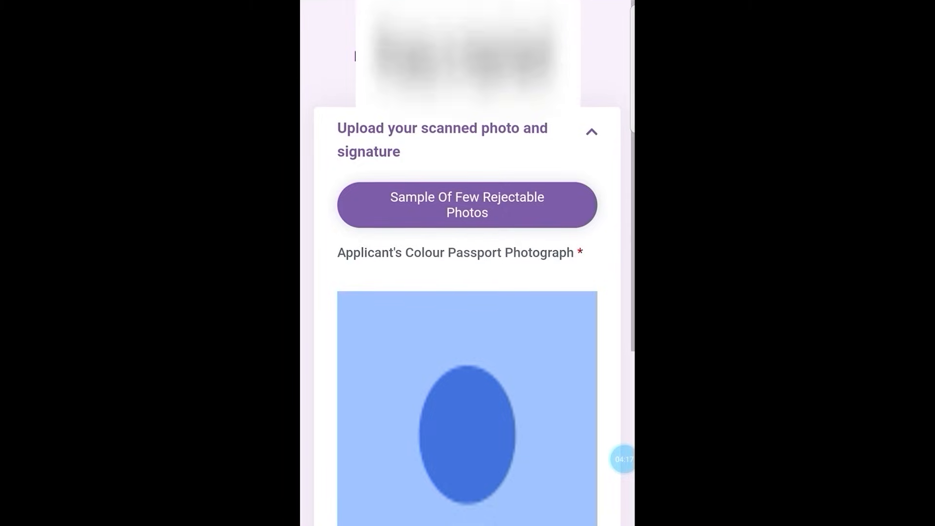
scroll(467, 263, down, 2)
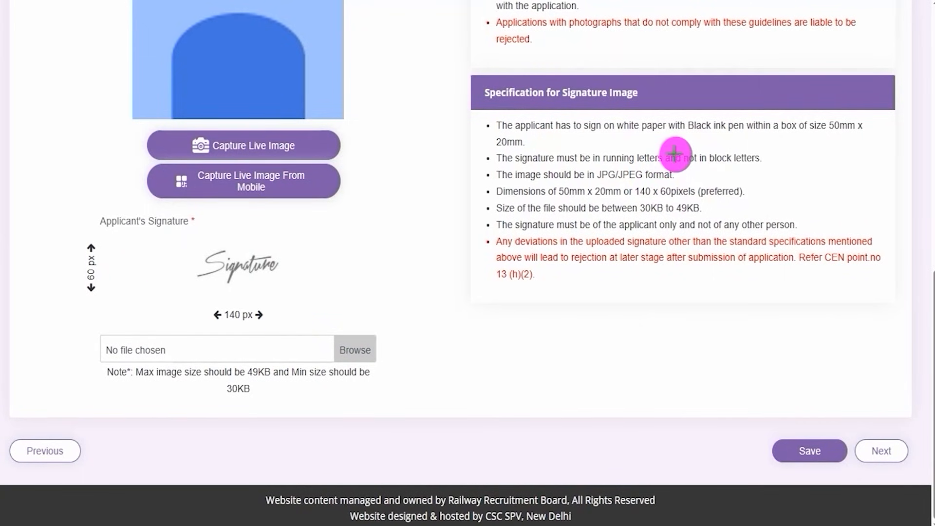
drag(693, 138, 744, 138)
drag(629, 138, 666, 138)
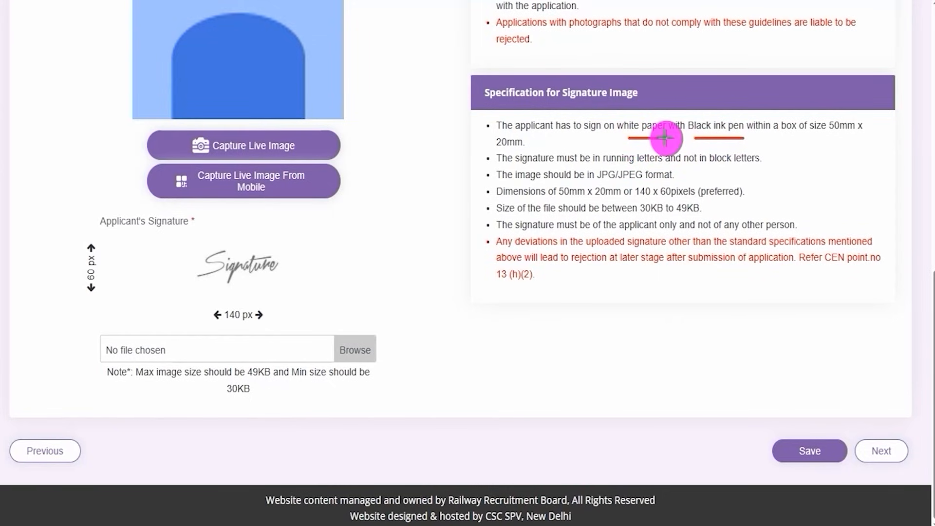
drag(286, 316, 314, 293)
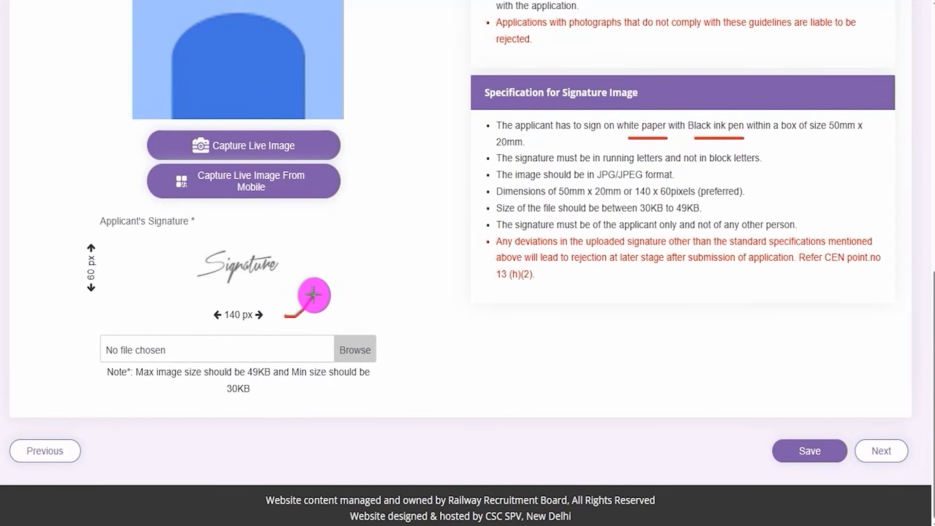
drag(102, 271, 116, 254)
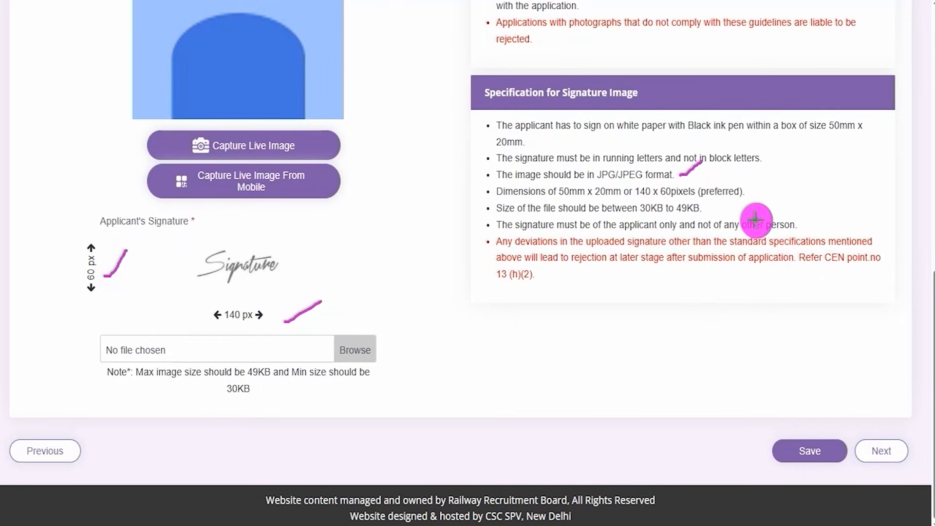
drag(706, 211, 738, 193)
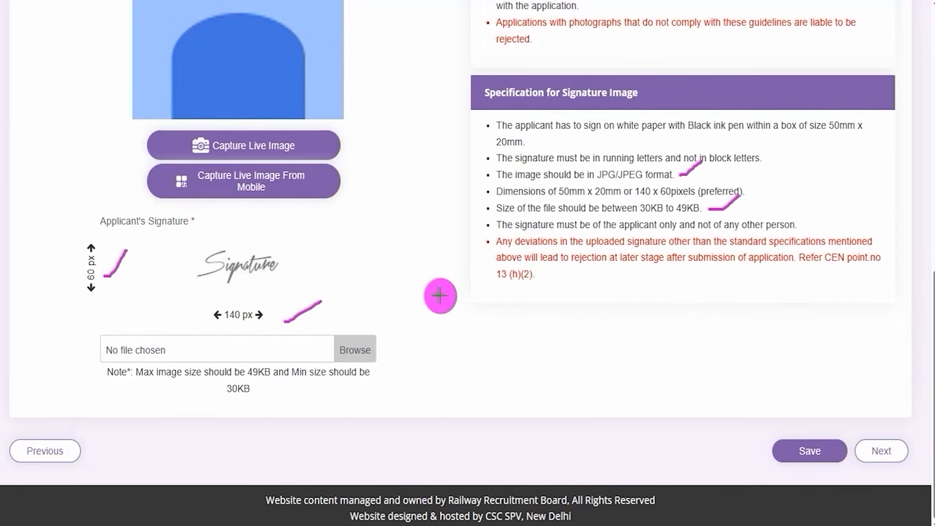
- Add the applicant's photograph and signature image to the form, and highlight both together with the Save option
drag(370, 342, 410, 305)
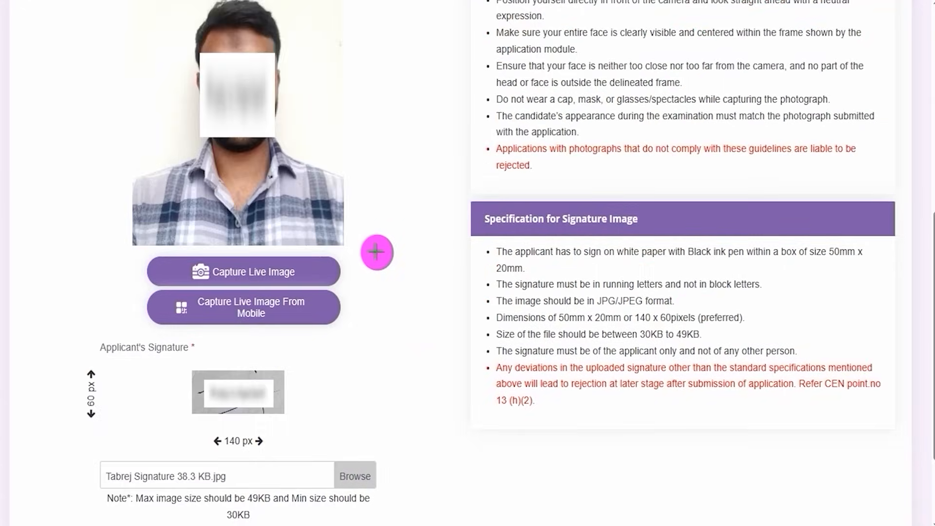
drag(338, 152, 413, 103)
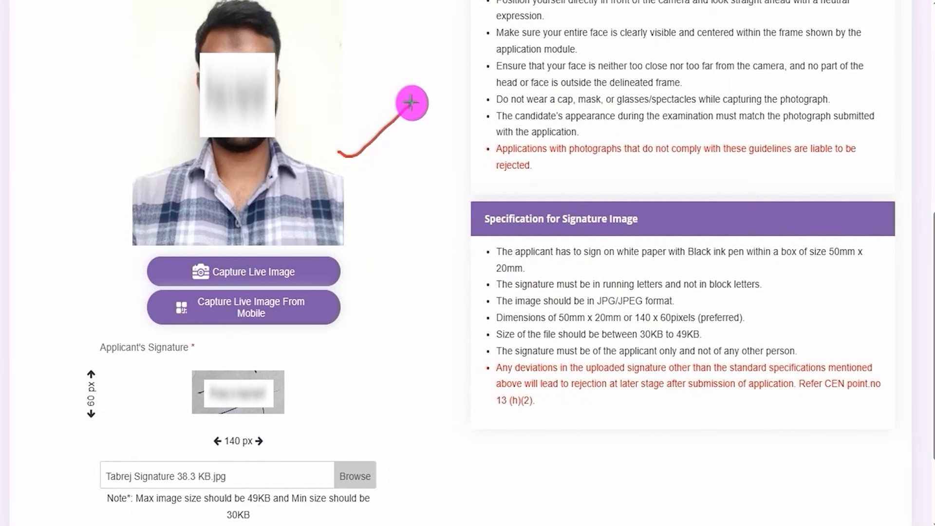
drag(281, 403, 375, 354)
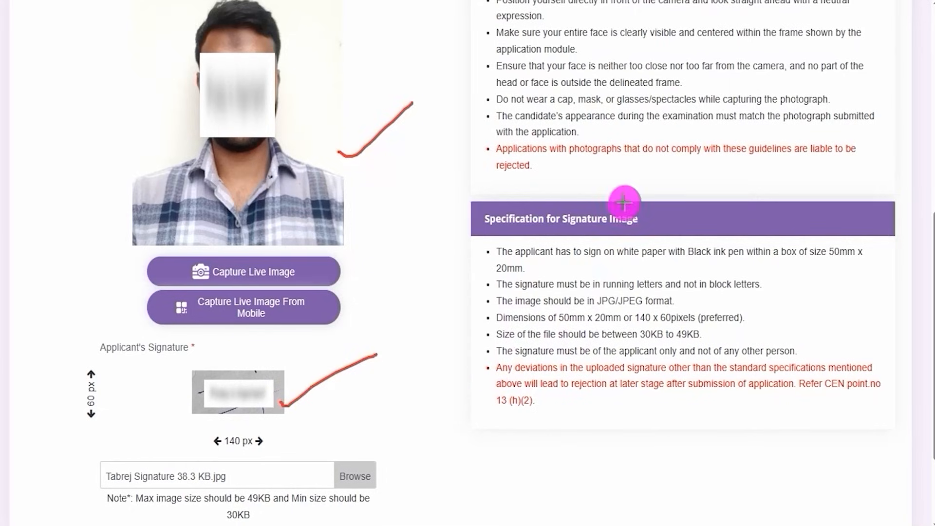
scroll(506, 340, down, 3)
drag(590, 450, 758, 455)
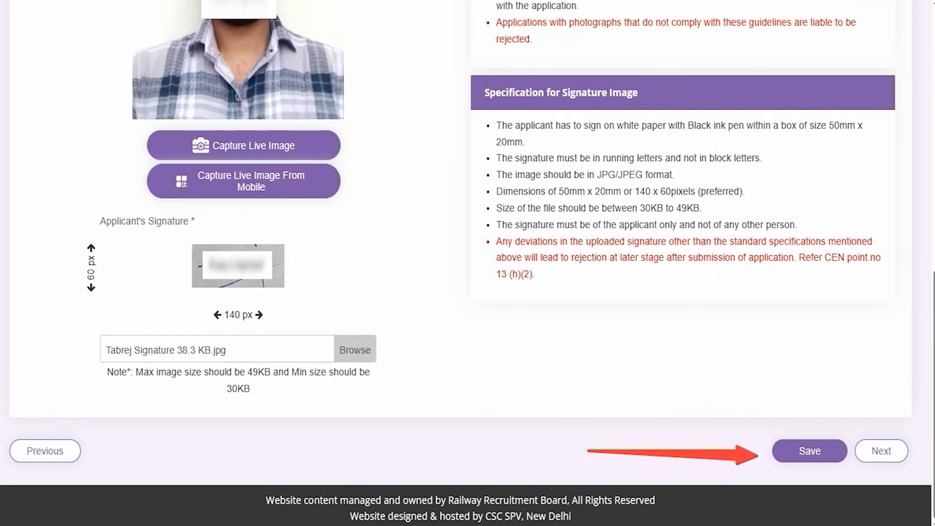
- Highlight Next on the upload page, the add options beside the first seven eligible posts, and the order of preference list
mouse_move(845, 304)
mouse_down()
mouse_move(851, 360)
mouse_move(876, 423)
mouse_up()
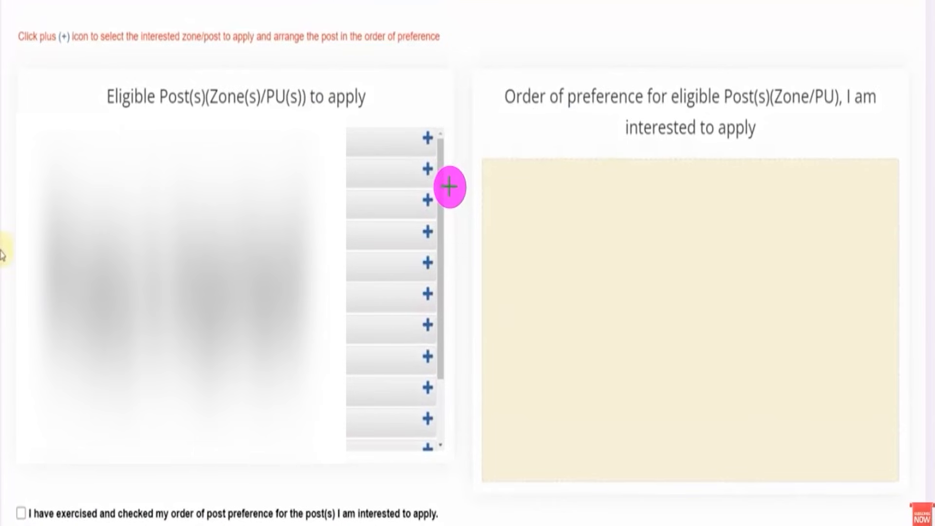
scroll(443, 175, down, 1)
drag(392, 72, 422, 37)
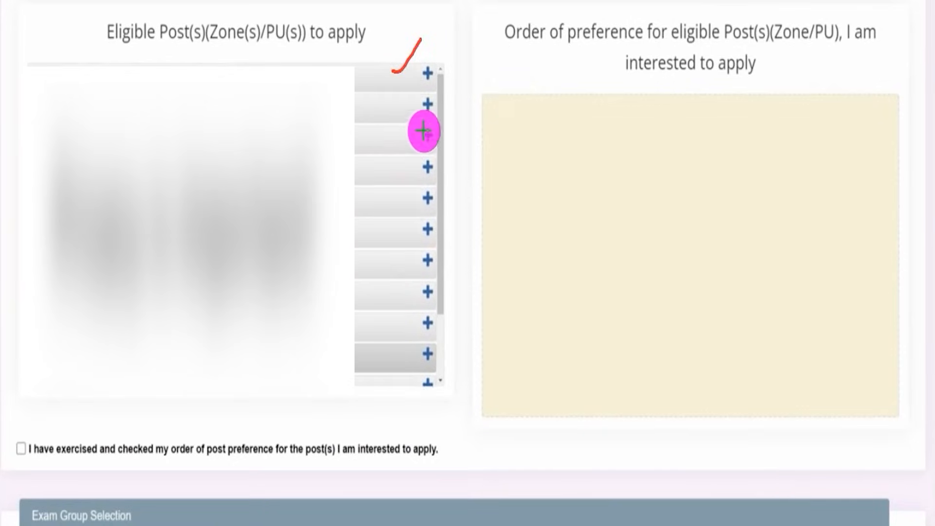
drag(407, 109, 424, 87)
drag(398, 140, 419, 125)
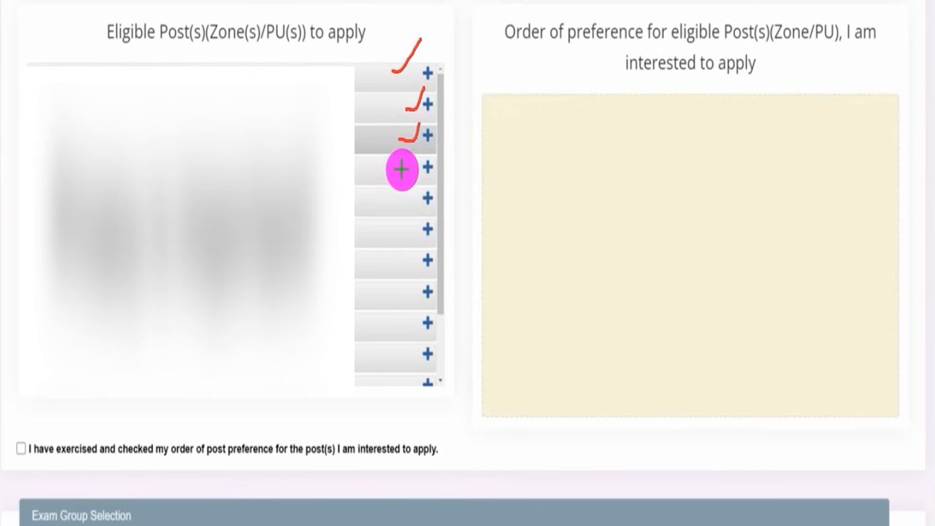
drag(402, 171, 426, 155)
drag(408, 206, 424, 182)
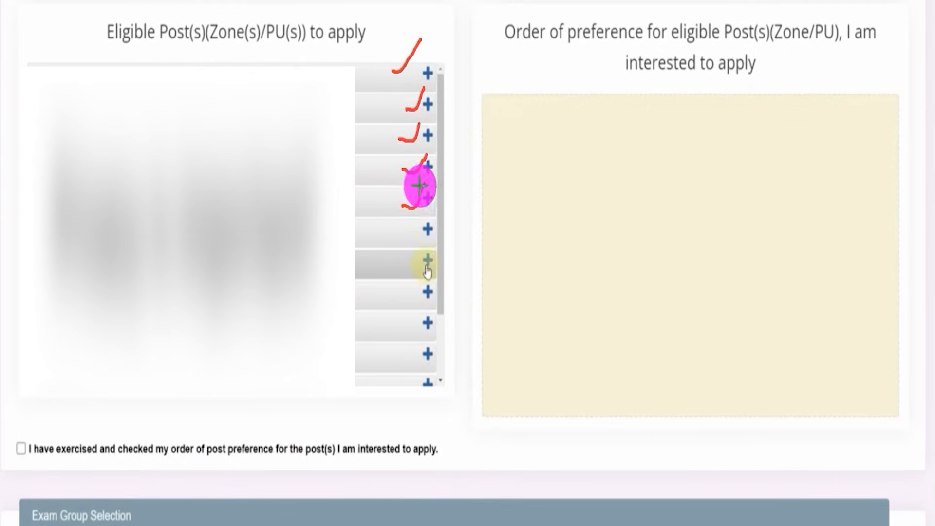
drag(408, 235, 423, 214)
drag(407, 260, 422, 247)
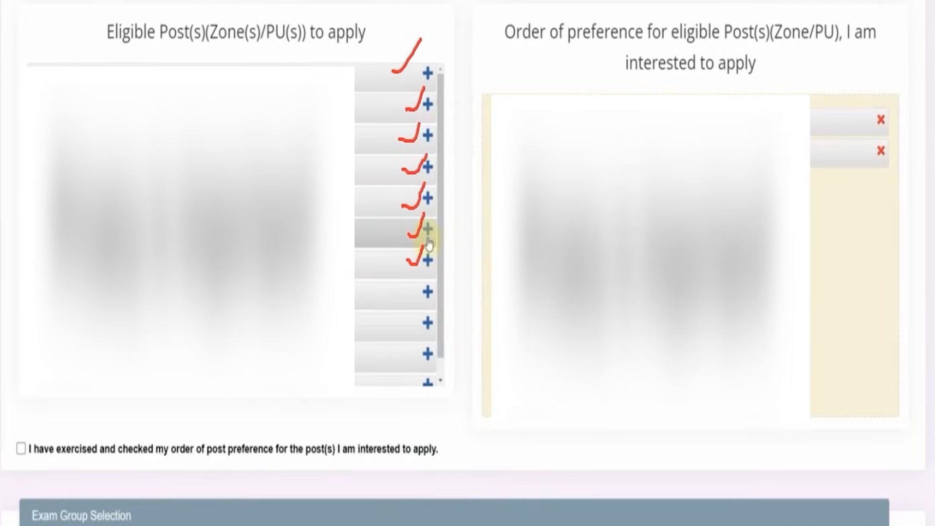
mouse_move(817, 267)
mouse_down()
mouse_move(847, 227)
mouse_move(848, 170)
mouse_up()
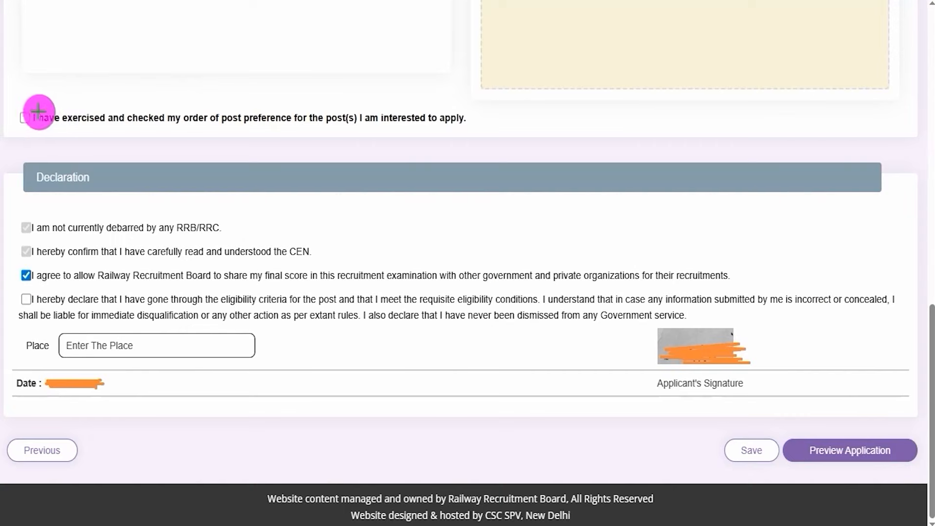
- Highlight the Declaration section, its unticked eligibility statement, the Place field and Save, and open the application preview
drag(126, 204, 197, 152)
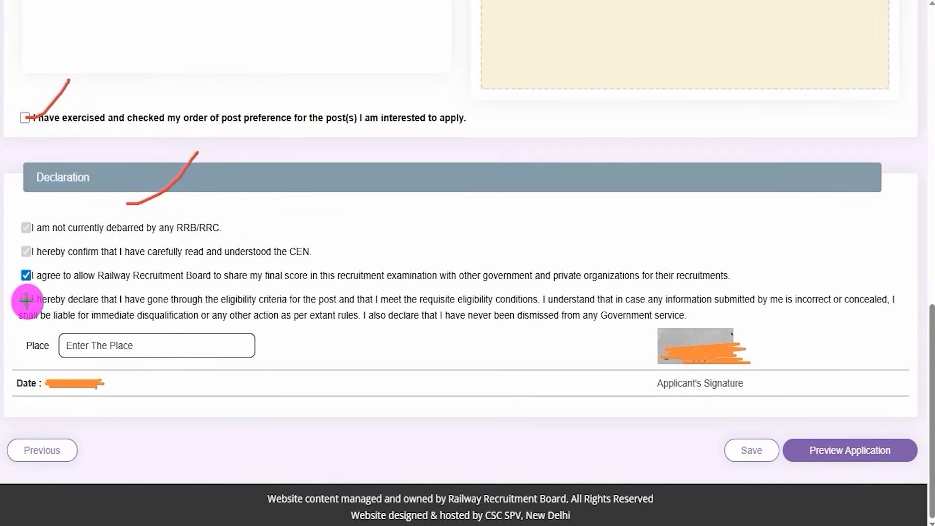
drag(27, 302, 57, 273)
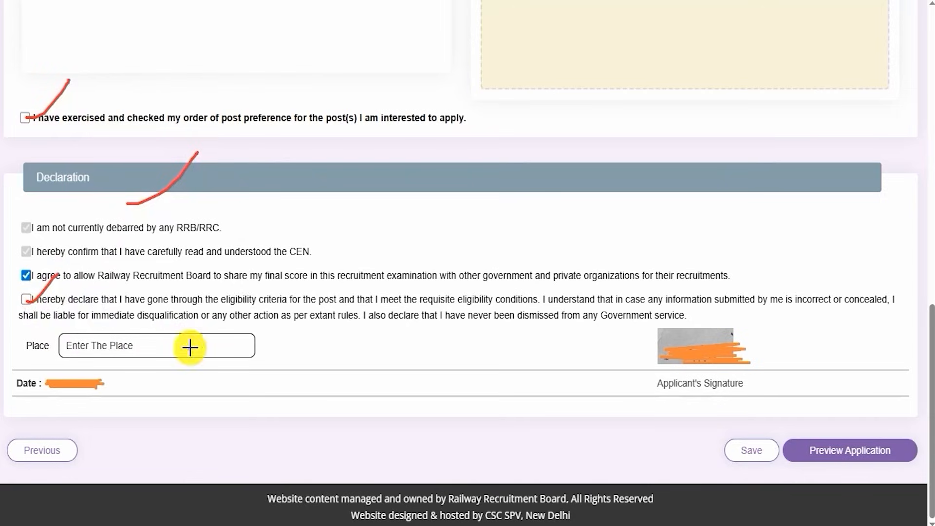
drag(189, 348, 242, 298)
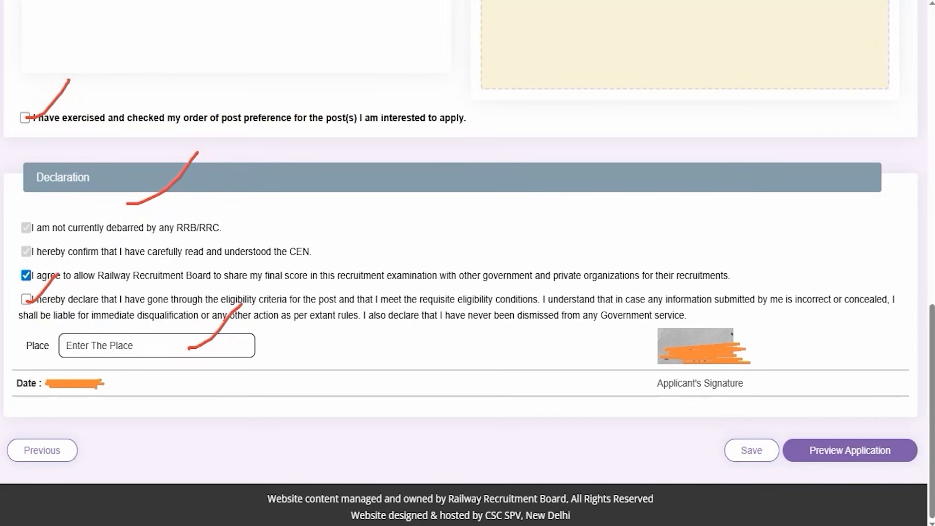
drag(499, 443, 714, 450)
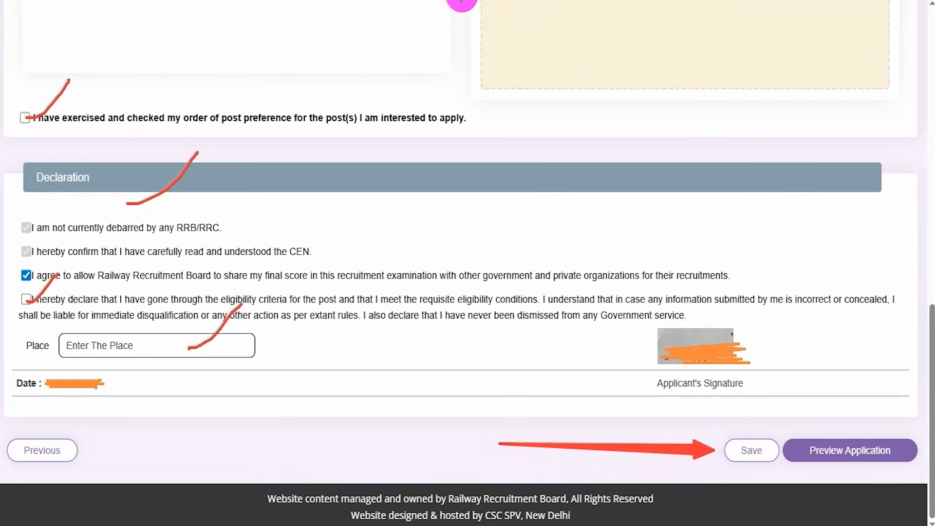
drag(845, 271, 857, 419)
click(877, 436)
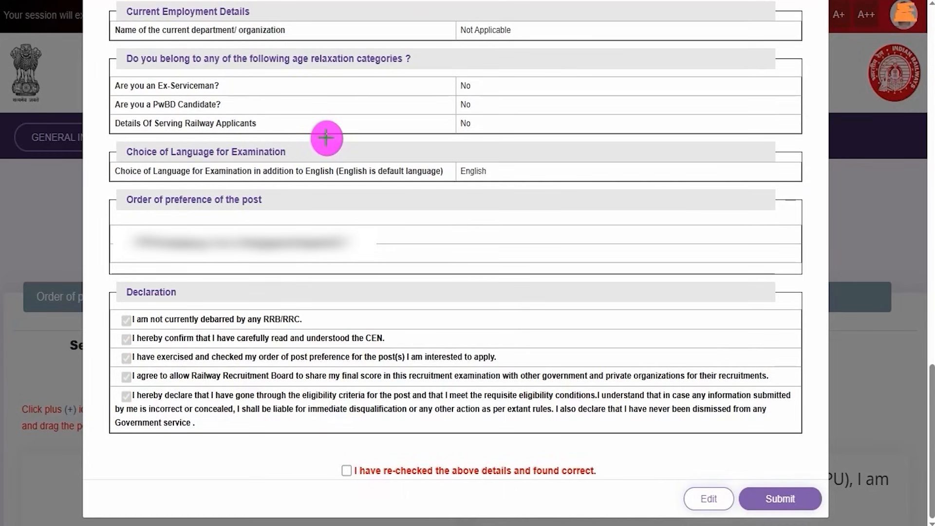
- Highlight the preview's age relaxation, exam language and post preference sections, the re-check confirmation, and the Edit and Submit options
drag(360, 90, 397, 65)
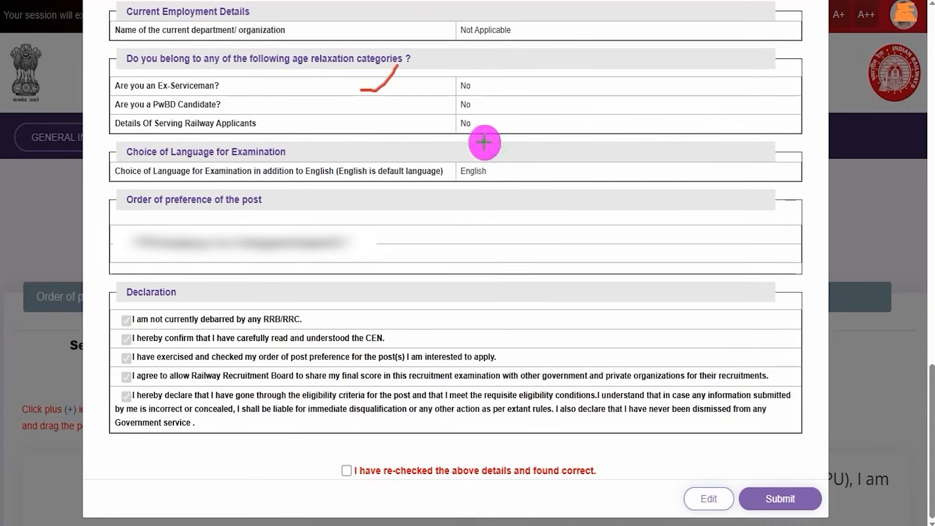
drag(355, 201, 404, 170)
drag(391, 261, 448, 232)
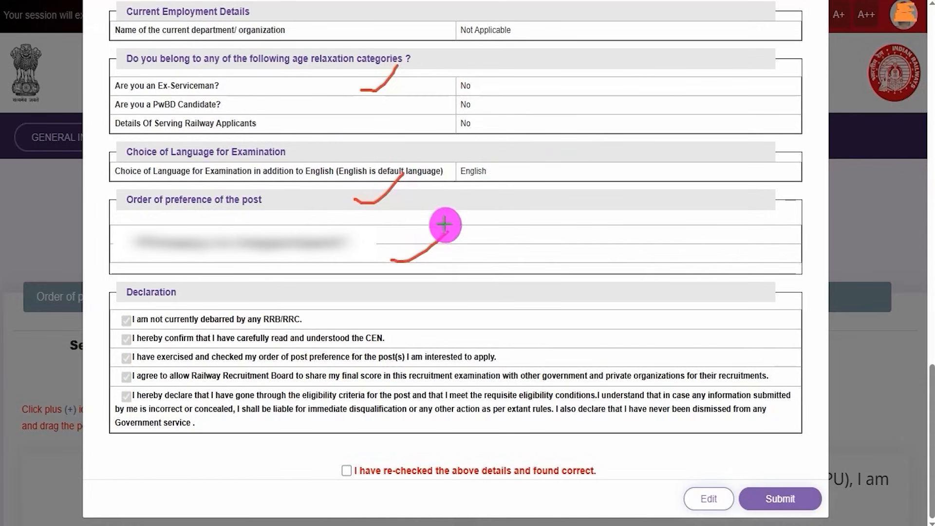
drag(347, 470, 378, 446)
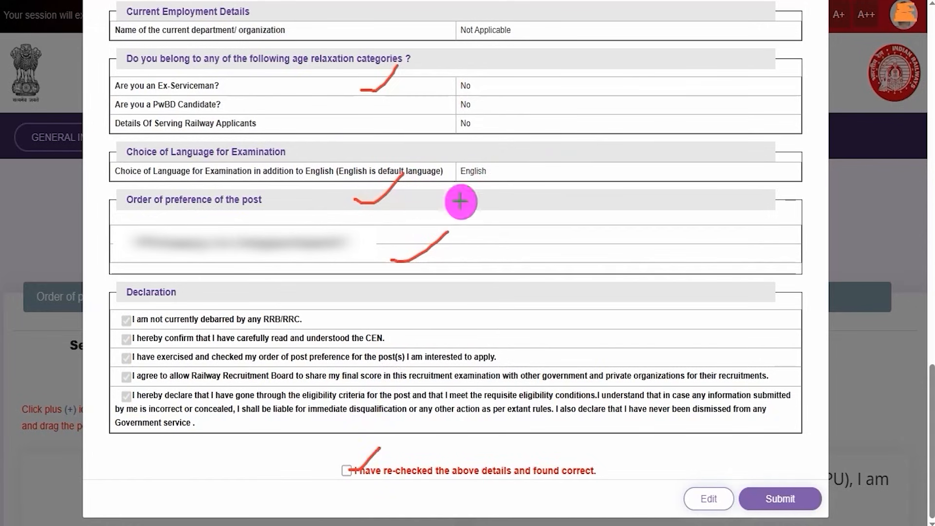
drag(536, 500, 674, 500)
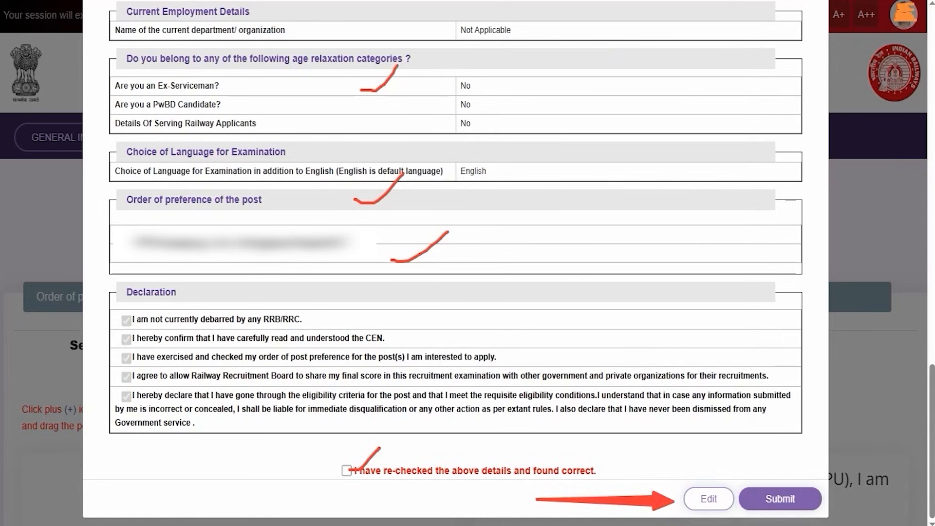
mouse_move(775, 295)
mouse_down()
mouse_move(773, 448)
mouse_move(782, 479)
mouse_up()
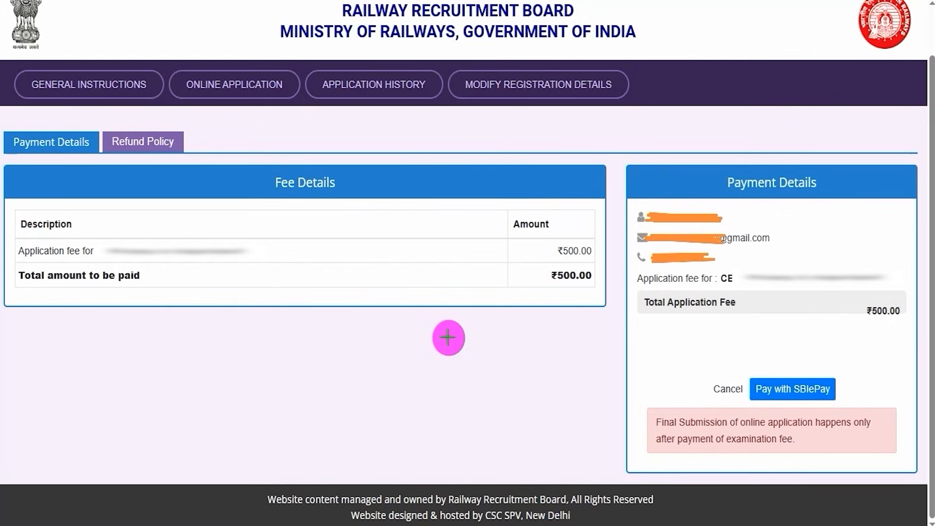
- Highlight the application fee and total amount on the payment page, and point out the Pay with SBIePay option
drag(519, 256, 551, 226)
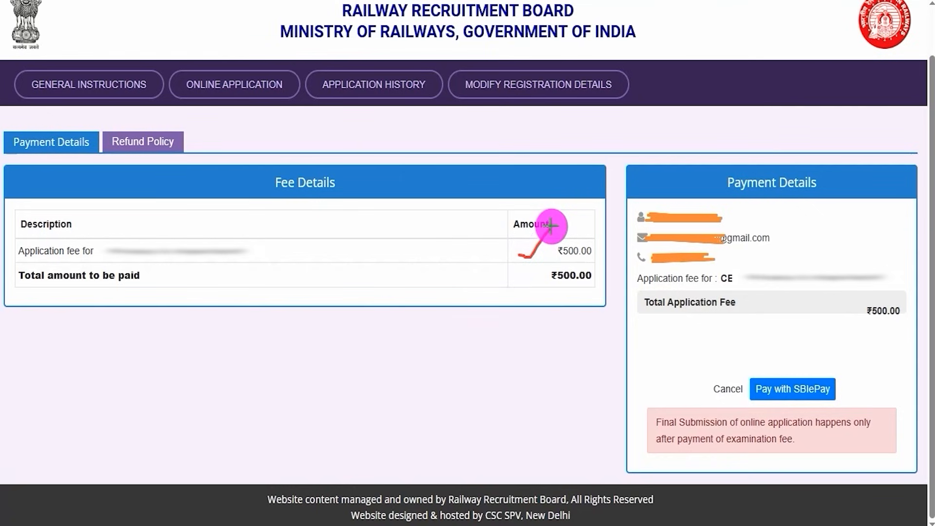
mouse_move(504, 317)
mouse_down()
mouse_move(518, 319)
mouse_move(556, 292)
mouse_up()
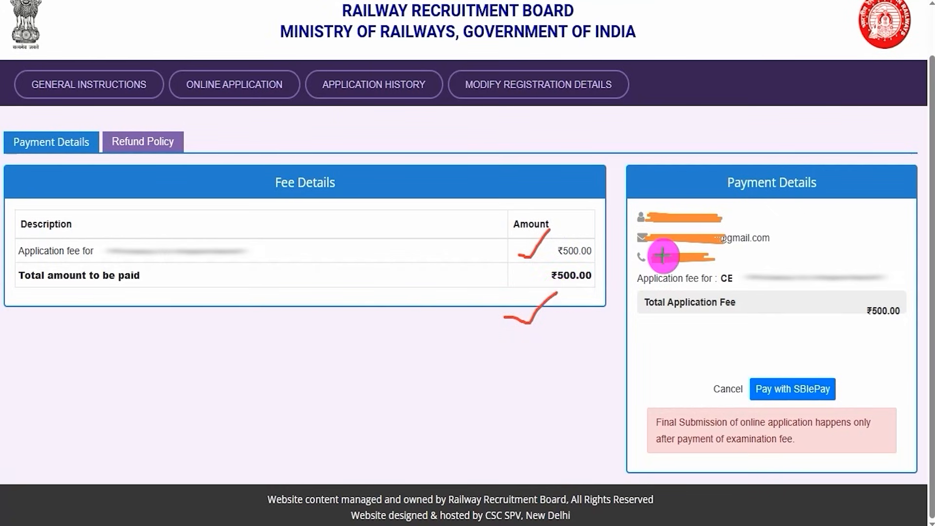
mouse_move(731, 341)
mouse_down()
mouse_move(843, 388)
mouse_move(856, 417)
mouse_up()
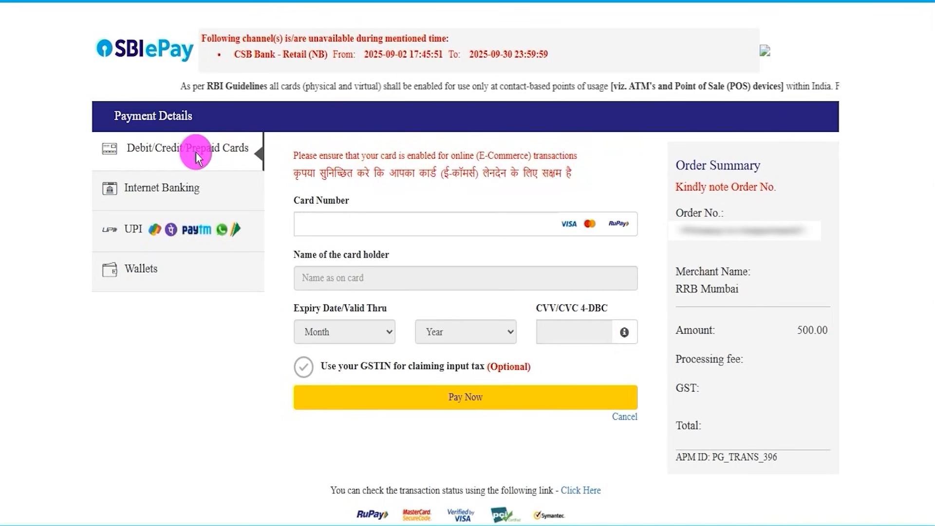
- Look through the Internet Banking, UPI and Wallets payment methods and settle on UPI
click(188, 191)
click(141, 225)
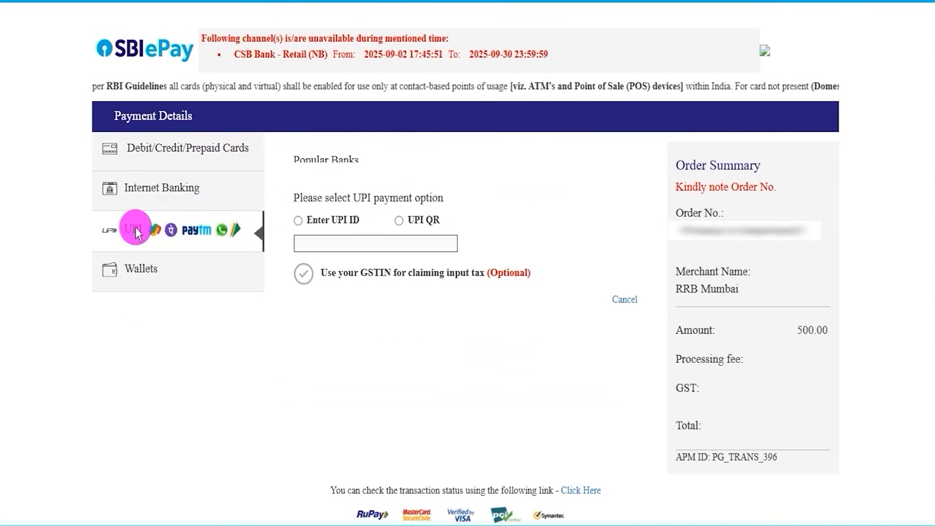
click(135, 276)
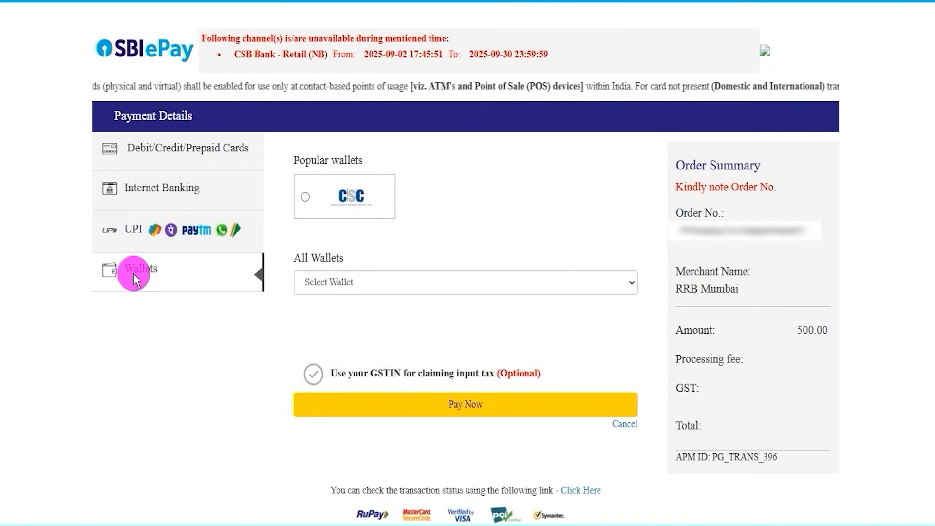
click(132, 235)
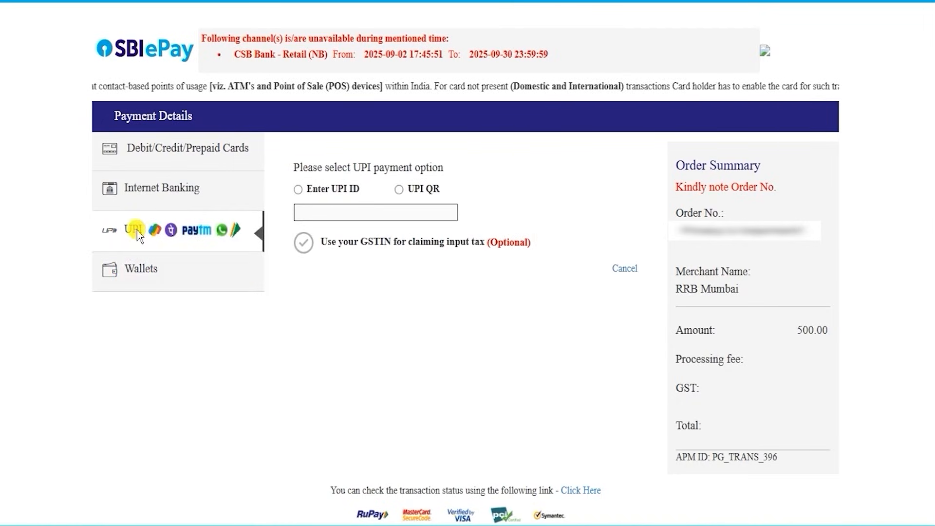
- Show the Enter UPI ID option with its validation, switch to UPI QR, and proceed to pay
click(385, 192)
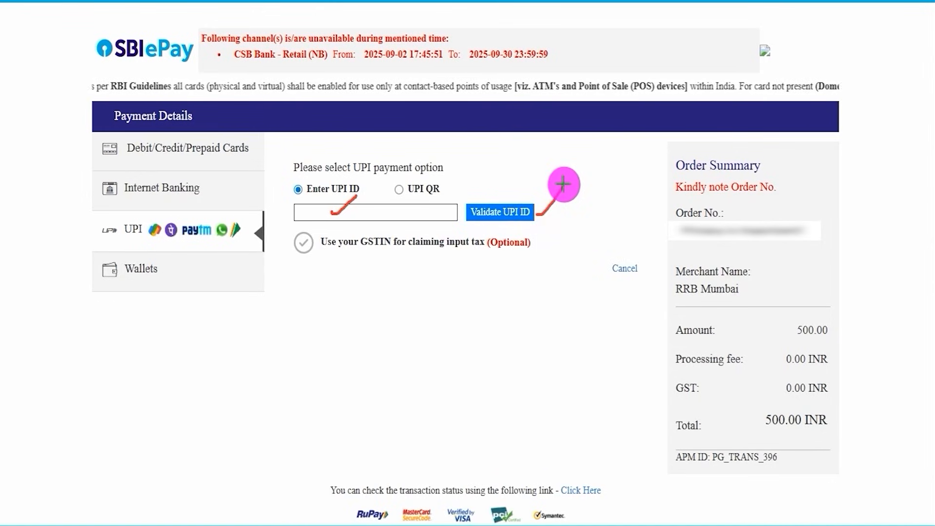
key(Escape)
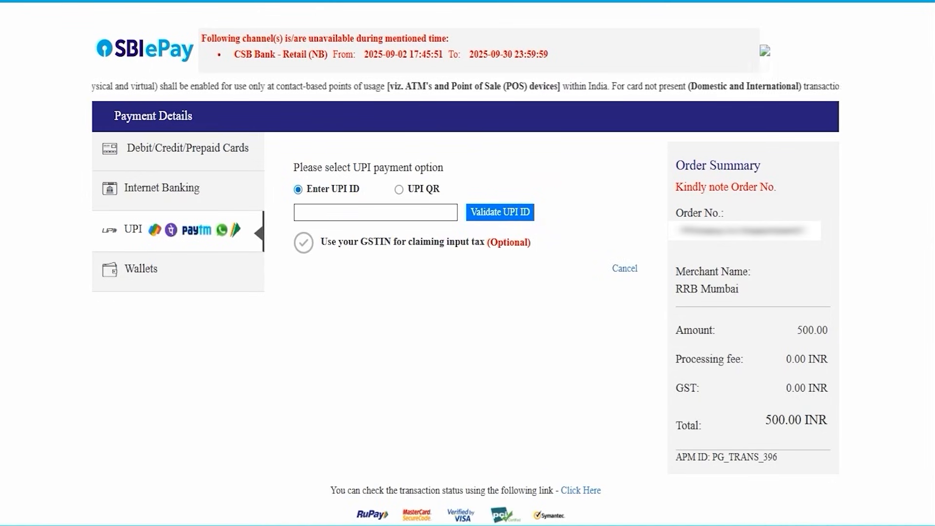
click(399, 189)
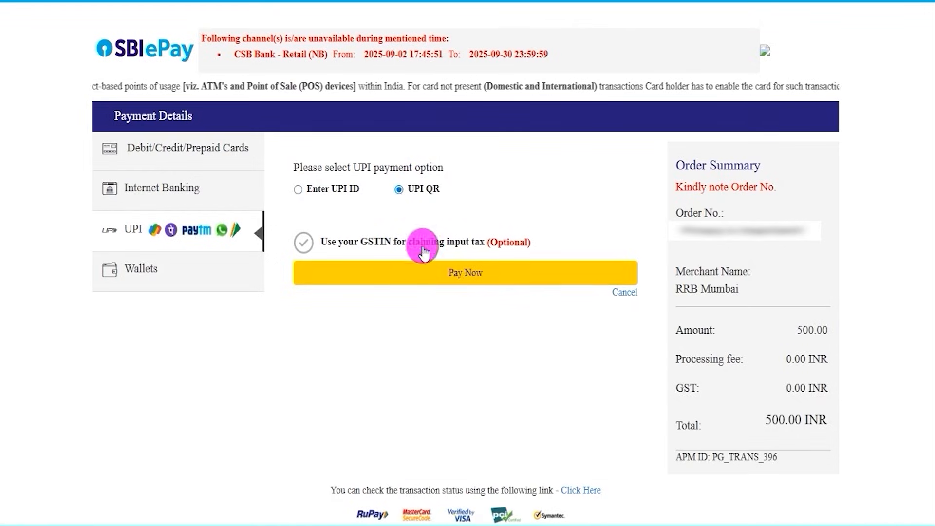
click(467, 278)
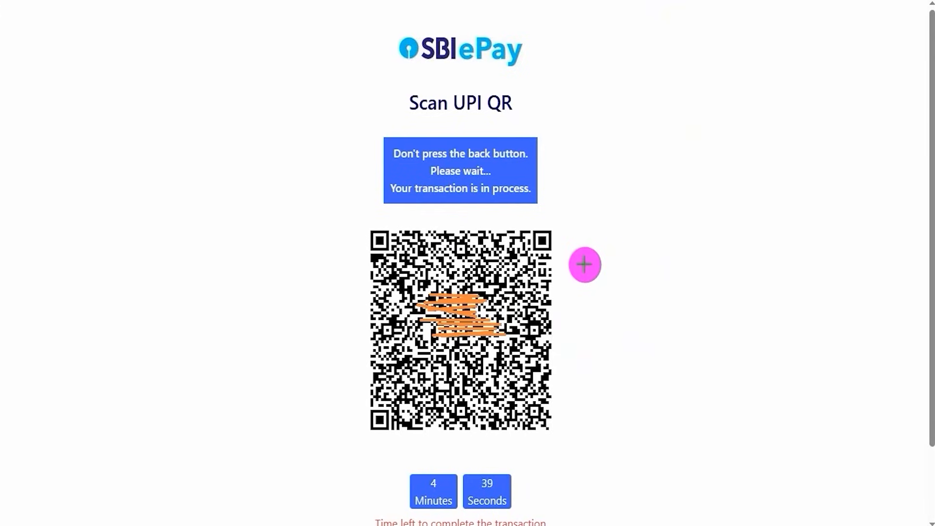
- Highlight the UPI QR code for scanning with four tick marks beside it
drag(584, 264, 648, 190)
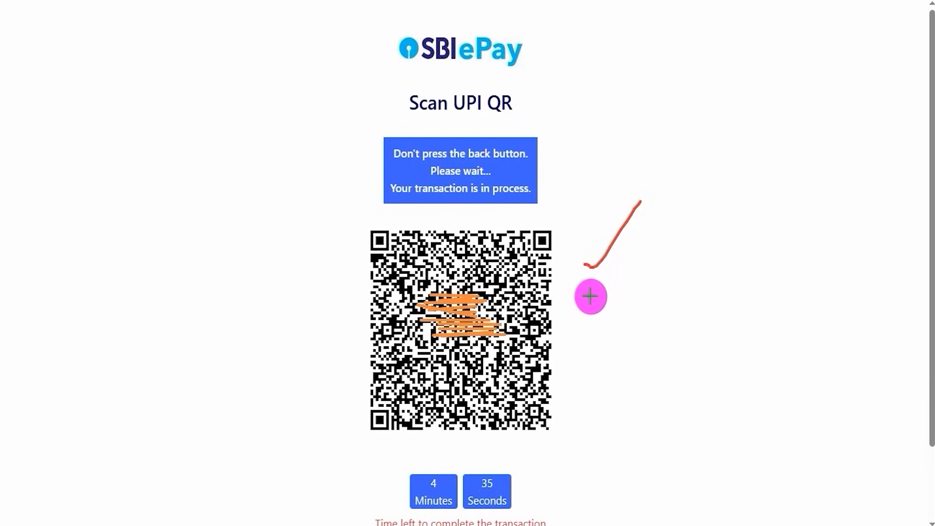
drag(586, 295, 649, 250)
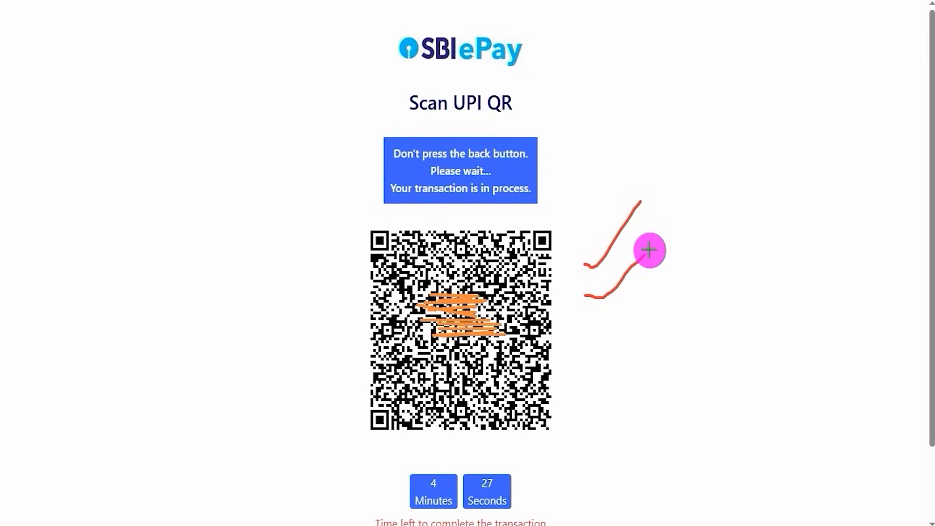
mouse_move(604, 327)
mouse_down()
mouse_move(622, 325)
mouse_move(661, 273)
mouse_up()
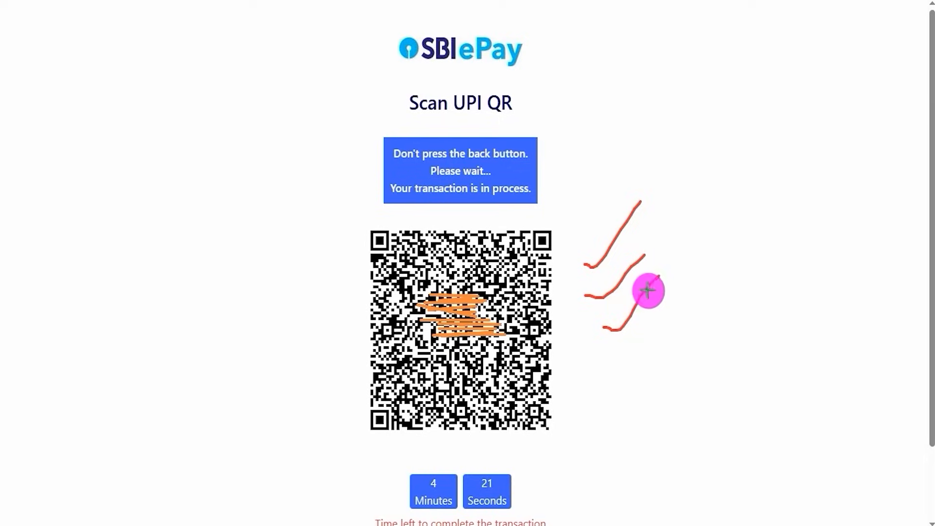
drag(595, 355, 686, 307)
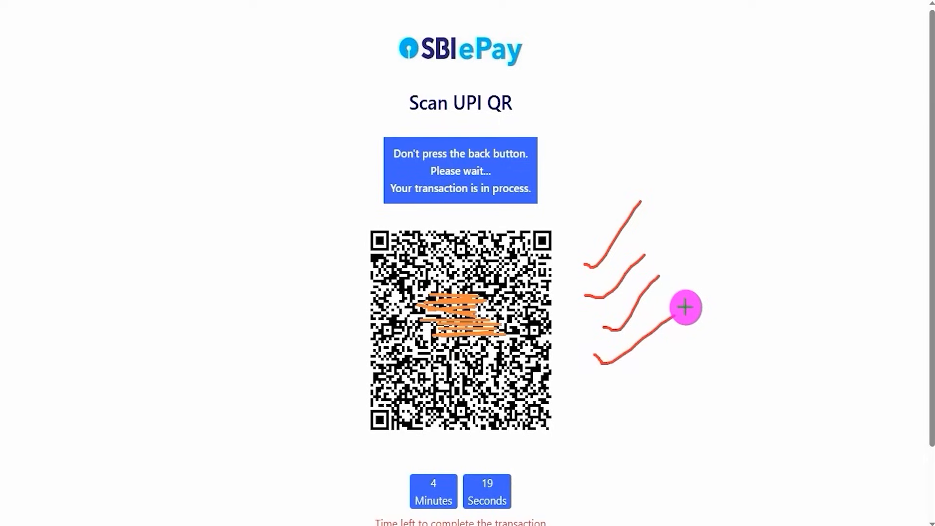